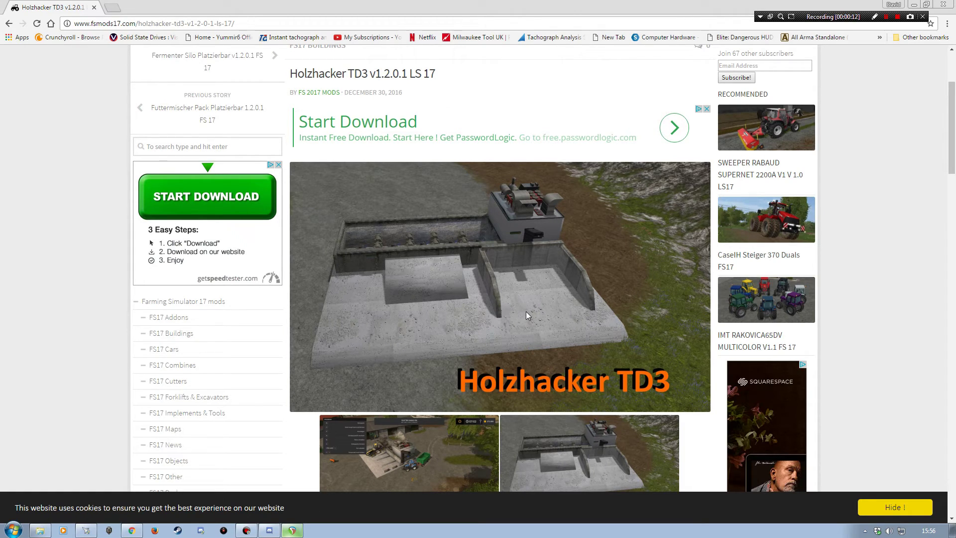
# Examine the Holzhacker TD3 v1.2.0.1 mod page, including its main picture and preview thumbnails.
pyautogui.scroll(-5, 441, 303)
pyautogui.scroll(3, 440, 301)
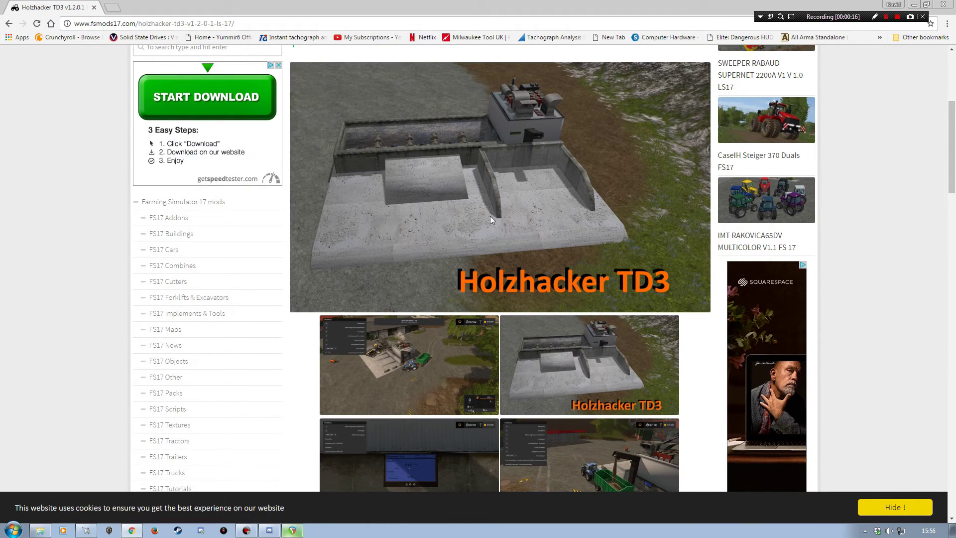
pyautogui.scroll(2, 475, 193)
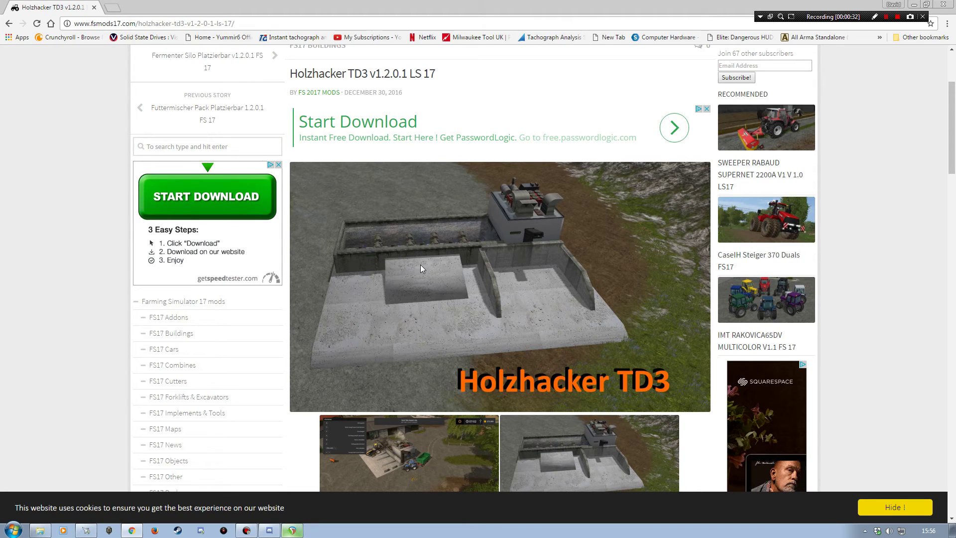
pyautogui.scroll(-2, 424, 281)
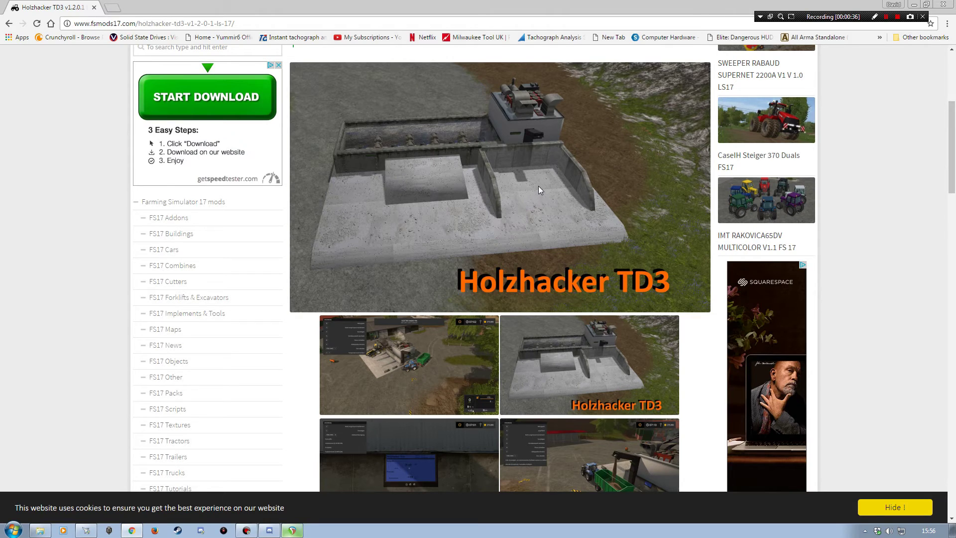
pyautogui.scroll(-2, 428, 237)
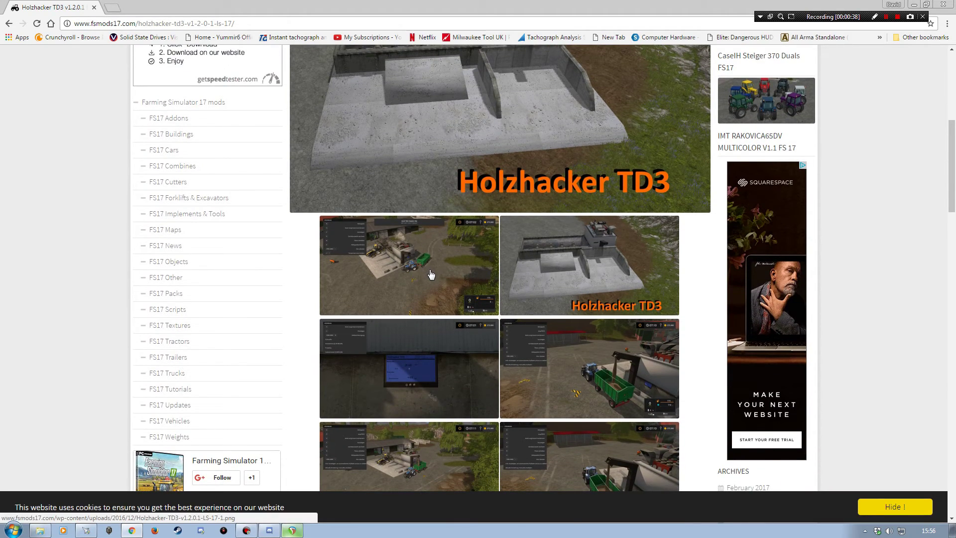
pyautogui.scroll(2, 547, 167)
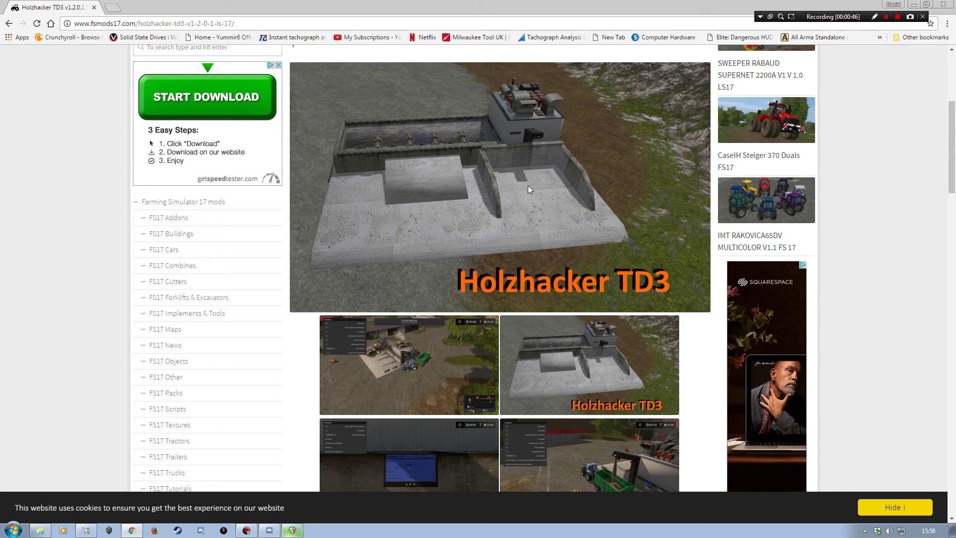
pyautogui.scroll(-2, 443, 297)
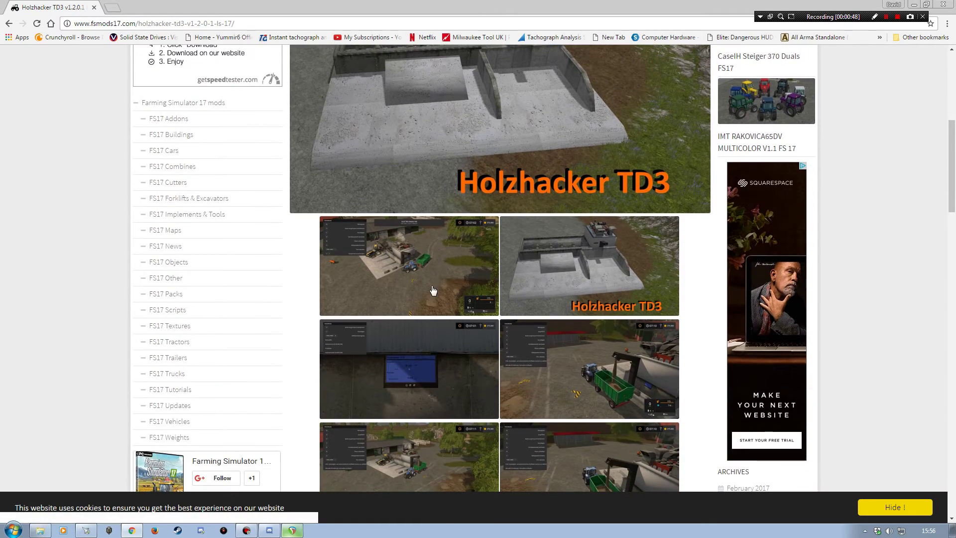
# View the Holzhacker TD3 preview images enlarged one after another, close the gallery and review the page's pictures.
pyautogui.click(421, 263)
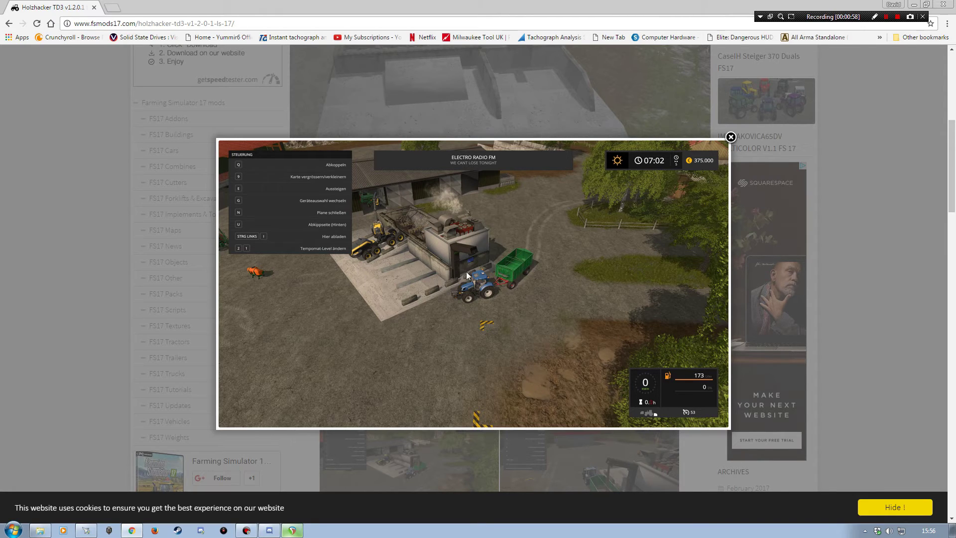
pyautogui.click(713, 284)
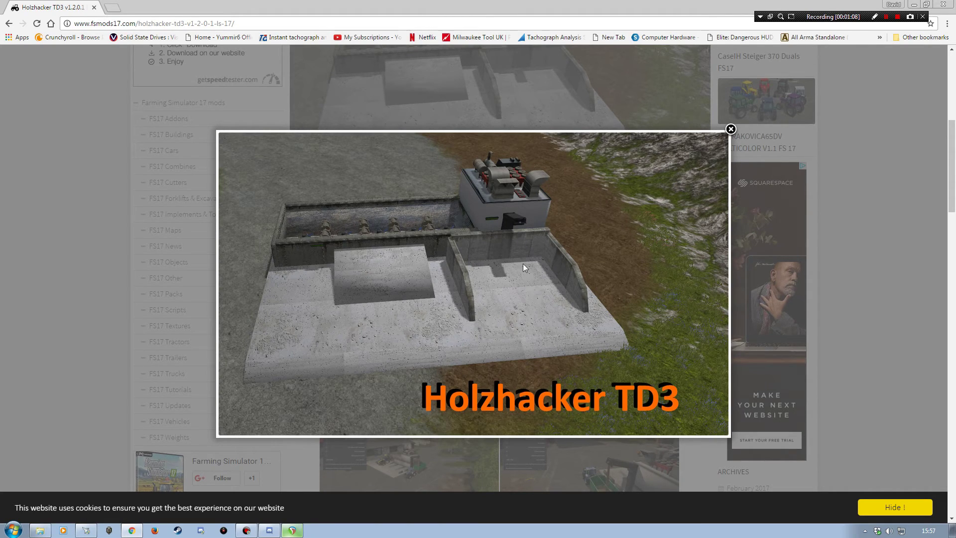
pyautogui.click(713, 284)
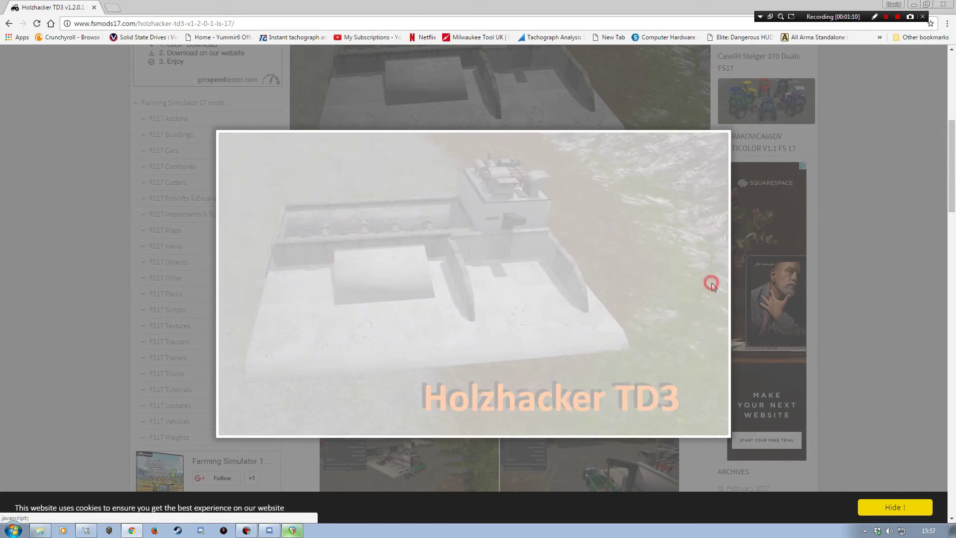
pyautogui.click(713, 284)
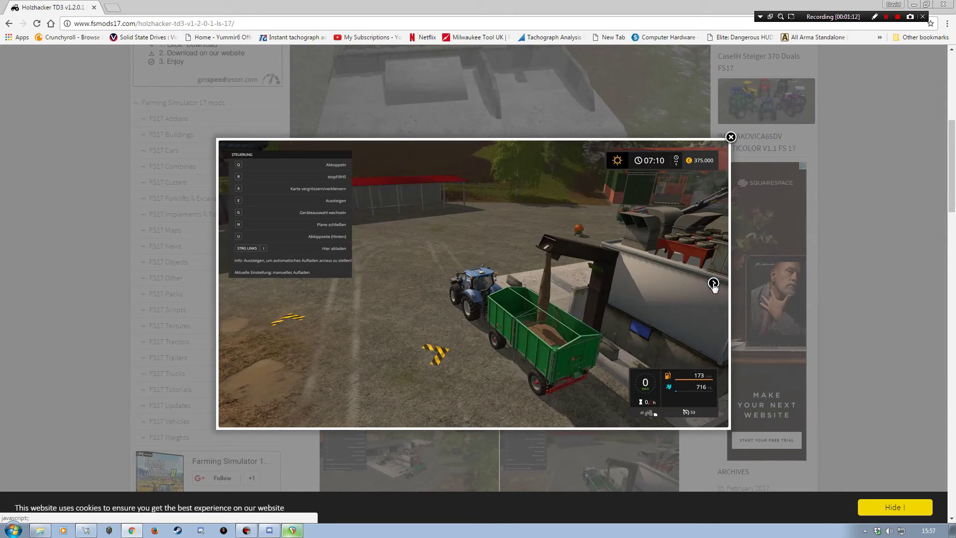
pyautogui.click(713, 284)
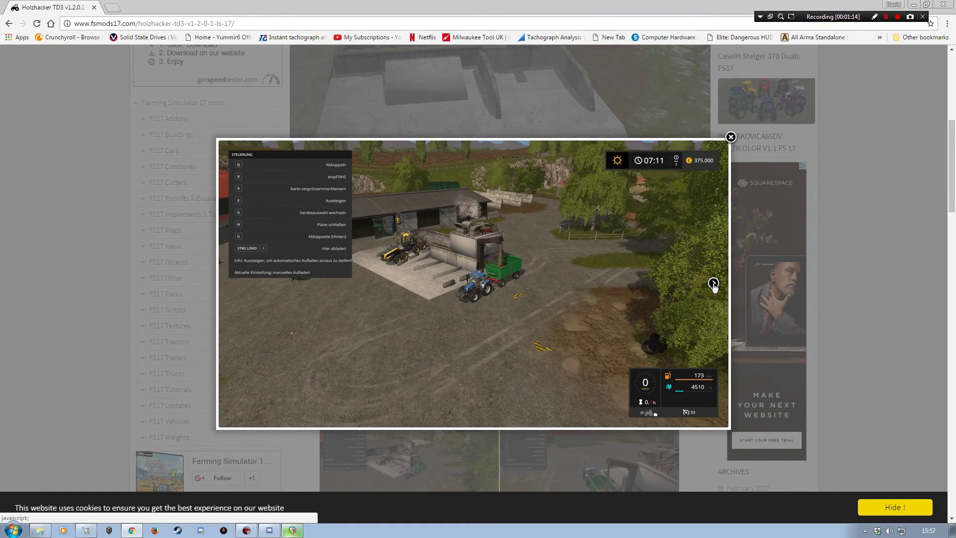
pyautogui.click(713, 284)
pyautogui.click(713, 284)
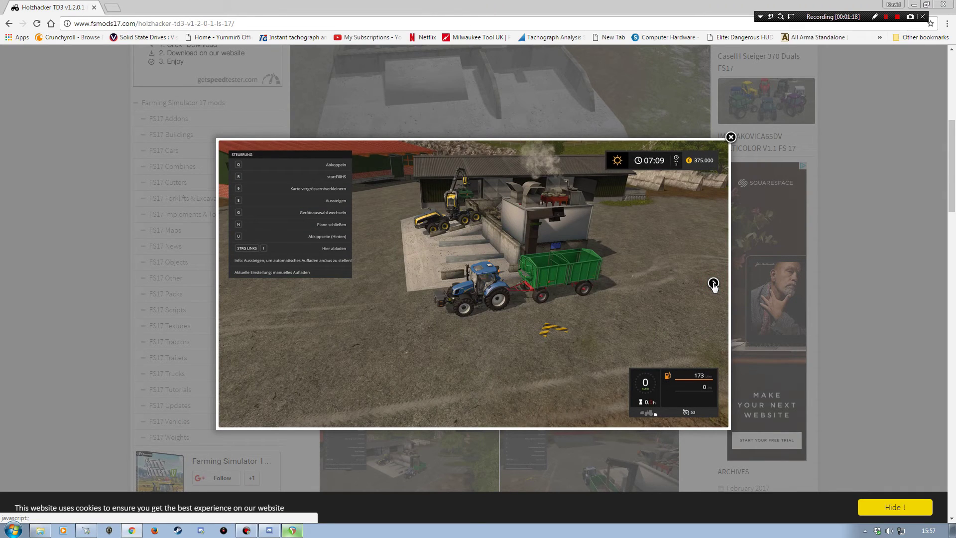
pyautogui.click(713, 284)
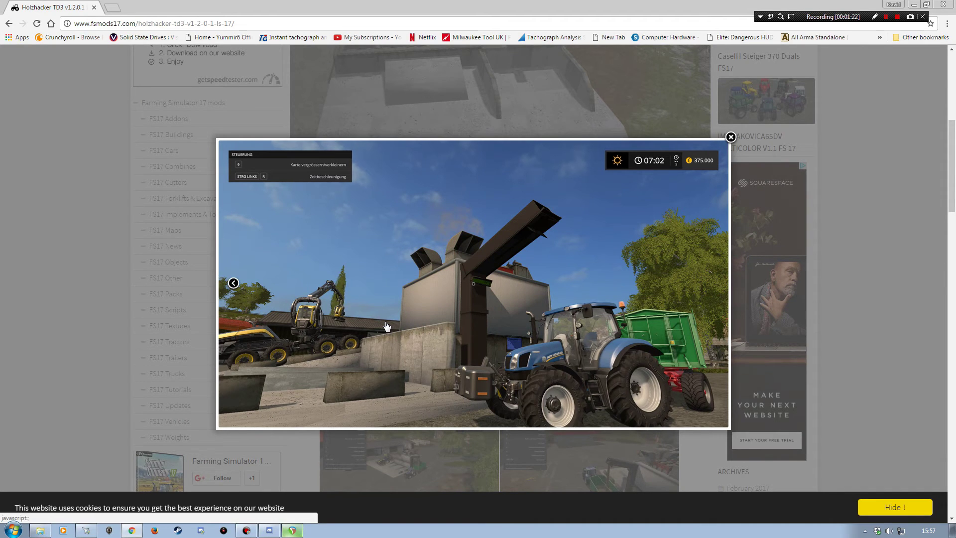
pyautogui.click(730, 138)
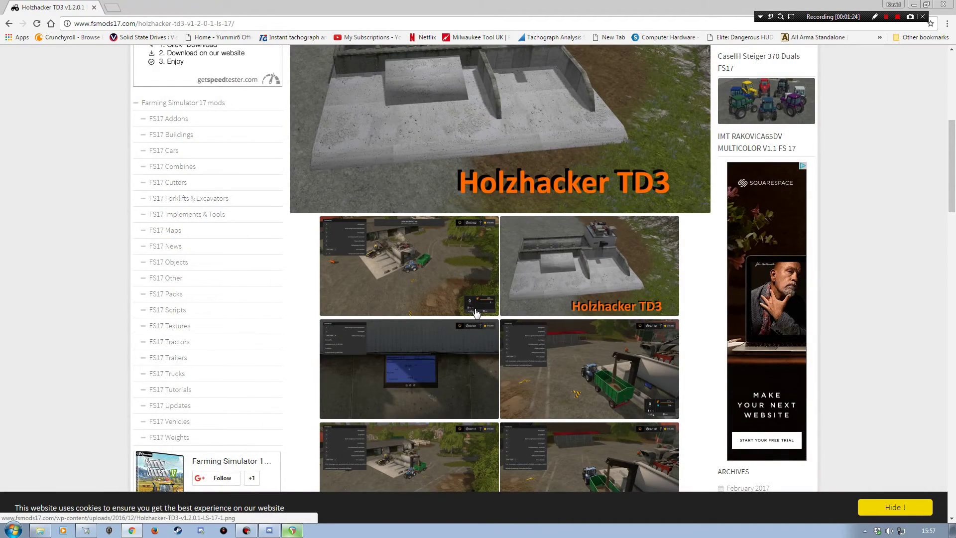
pyautogui.scroll(-3, 473, 309)
pyautogui.scroll(6, 475, 318)
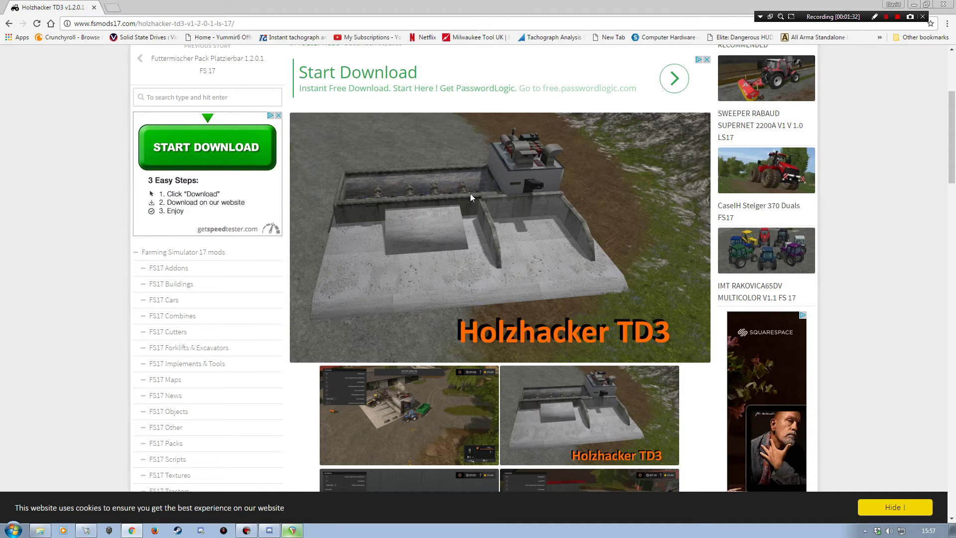
pyautogui.scroll(-3, 512, 323)
pyautogui.scroll(2, 511, 319)
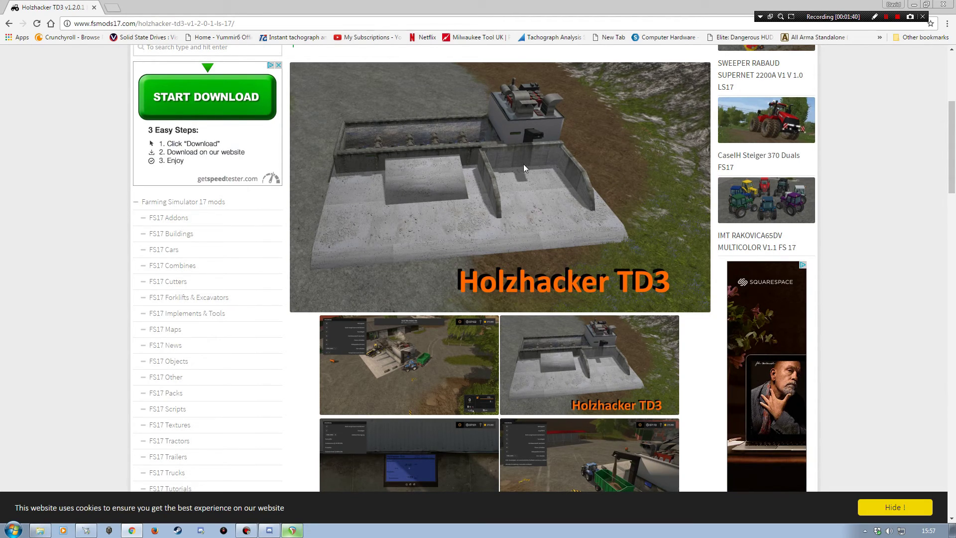
# Minimize the browser and look through the FS17_StartMap_4x mod folder, including its maps and imported subfolders.
pyautogui.click(914, 4)
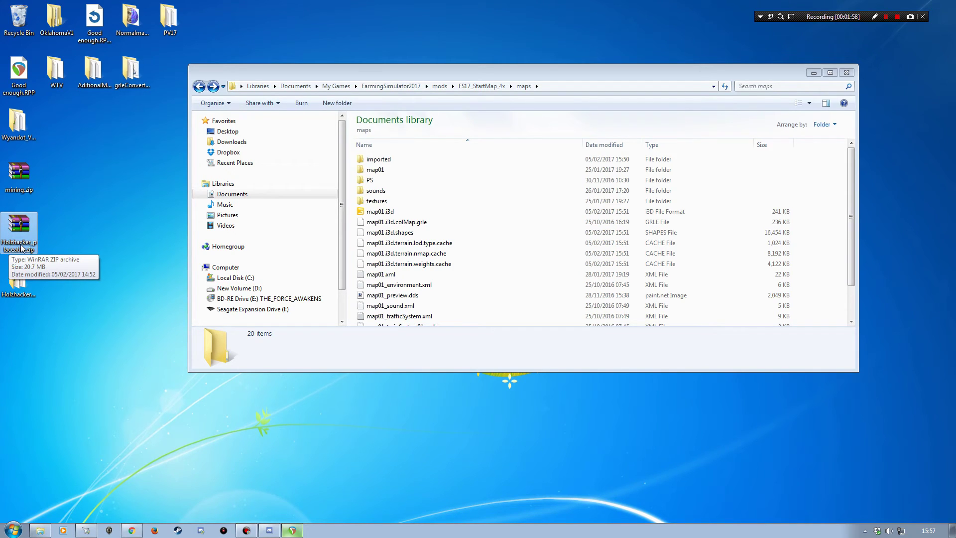
pyautogui.click(18, 280)
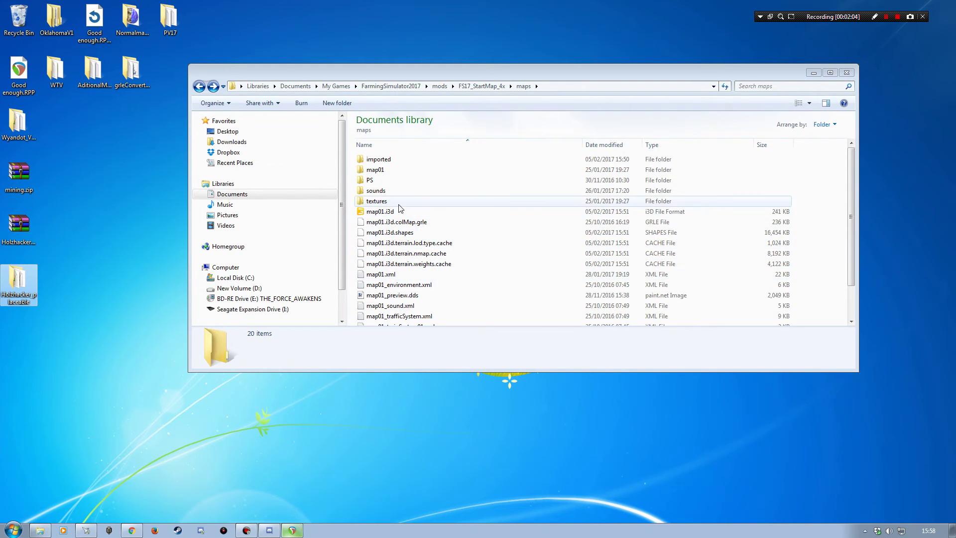
pyautogui.doubleClick(384, 159)
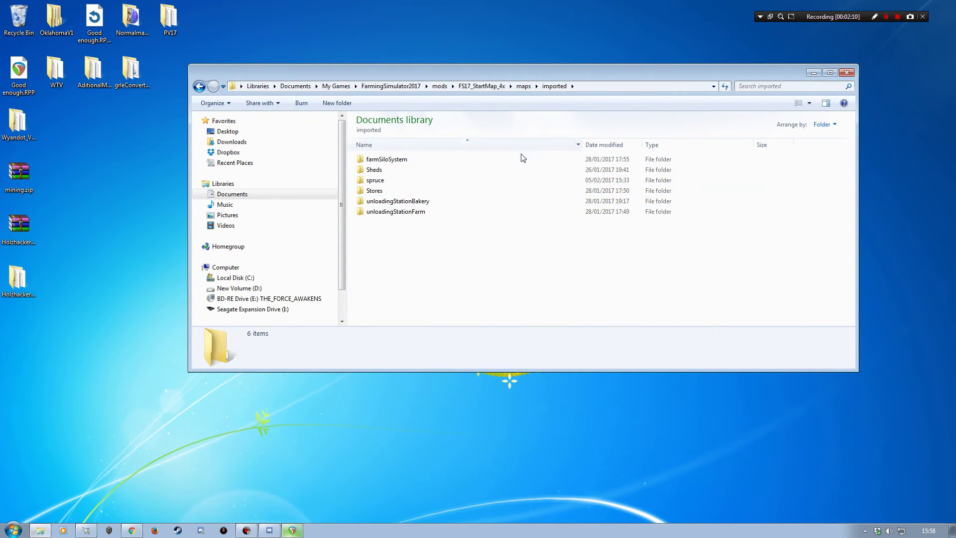
pyautogui.press('BackSpace')
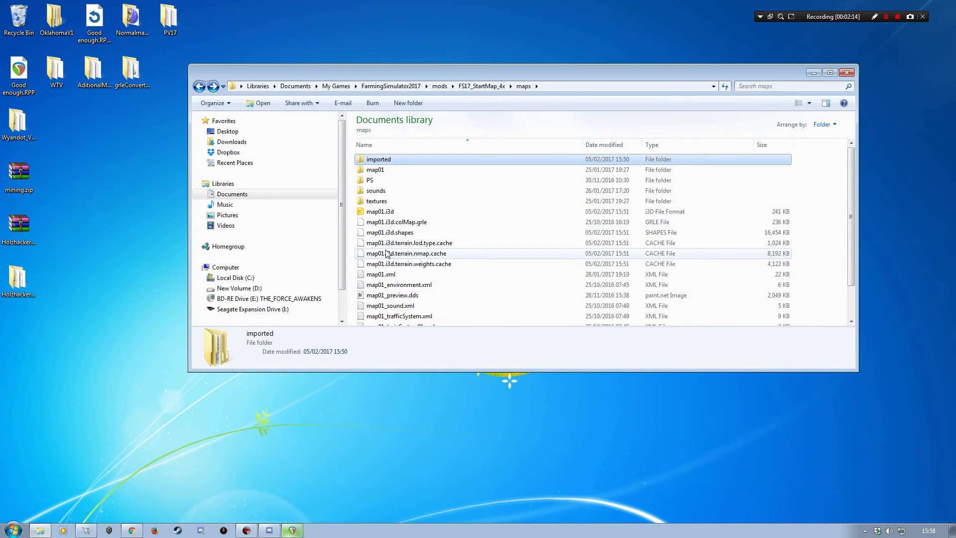
pyautogui.press('BackSpace')
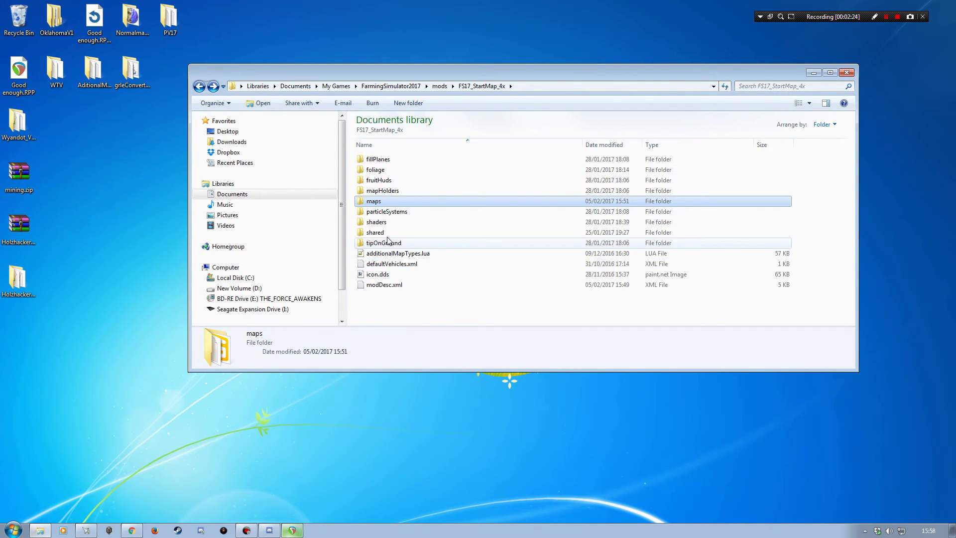
pyautogui.doubleClick(371, 203)
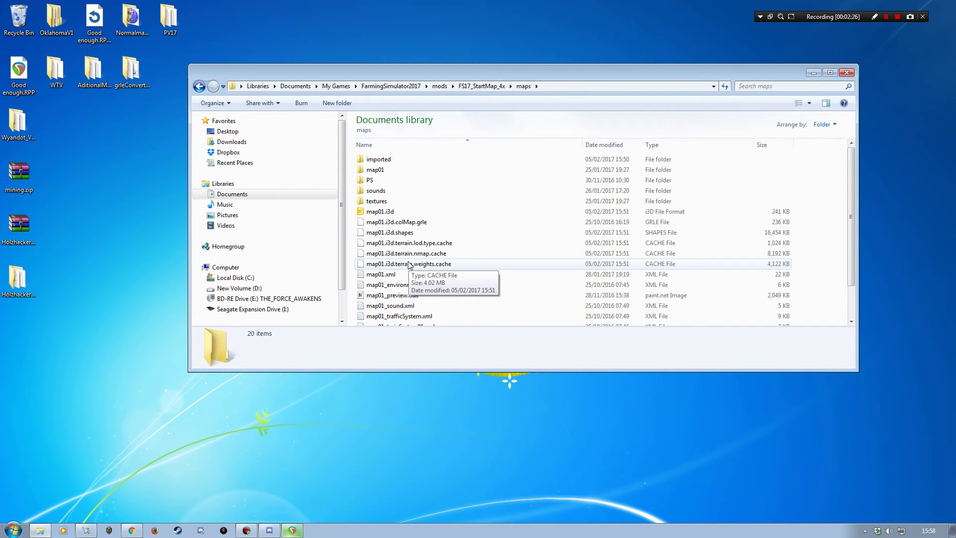
pyautogui.press('BackSpace')
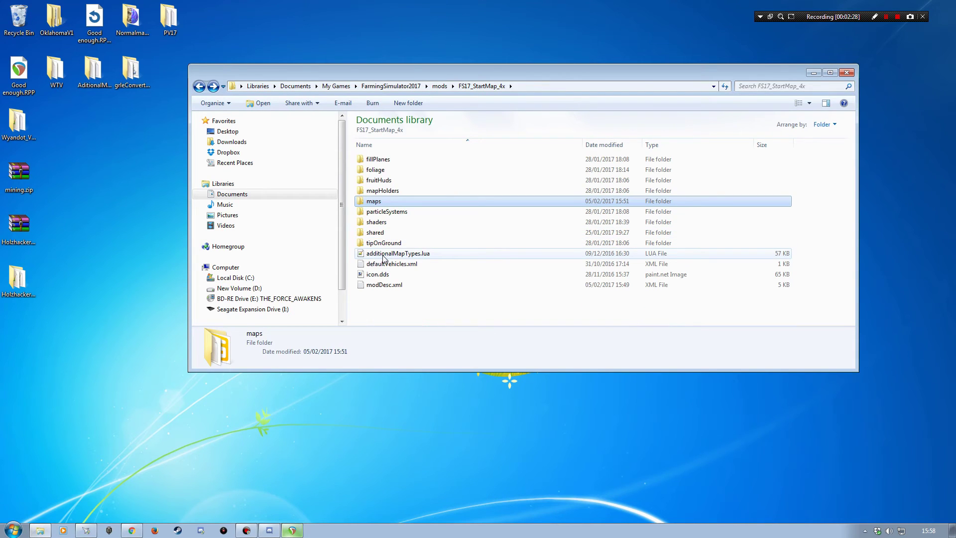
# Move the Holzhacker_placeable folder from the desktop into the imported folder inside the map's maps folder.
pyautogui.doubleClick(376, 201)
pyautogui.doubleClick(380, 159)
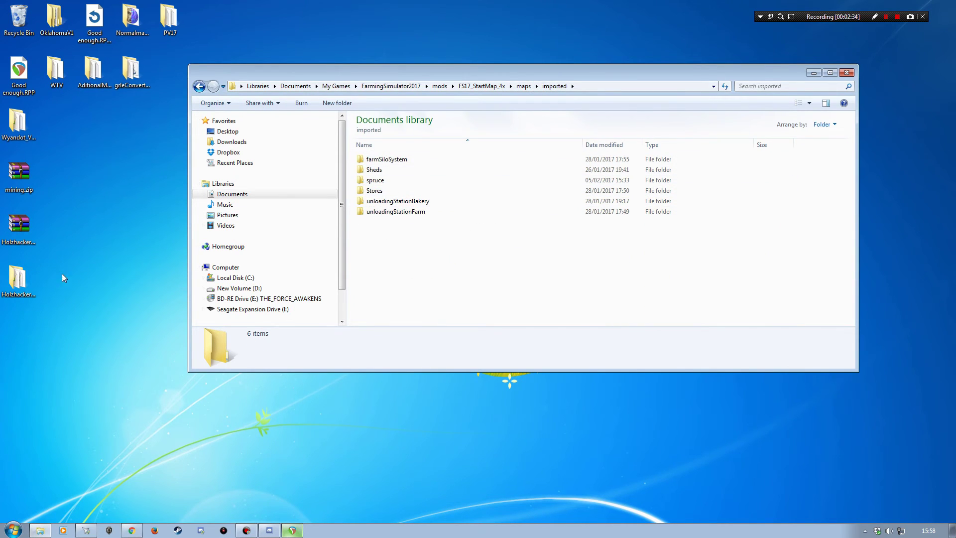
pyautogui.click(18, 282)
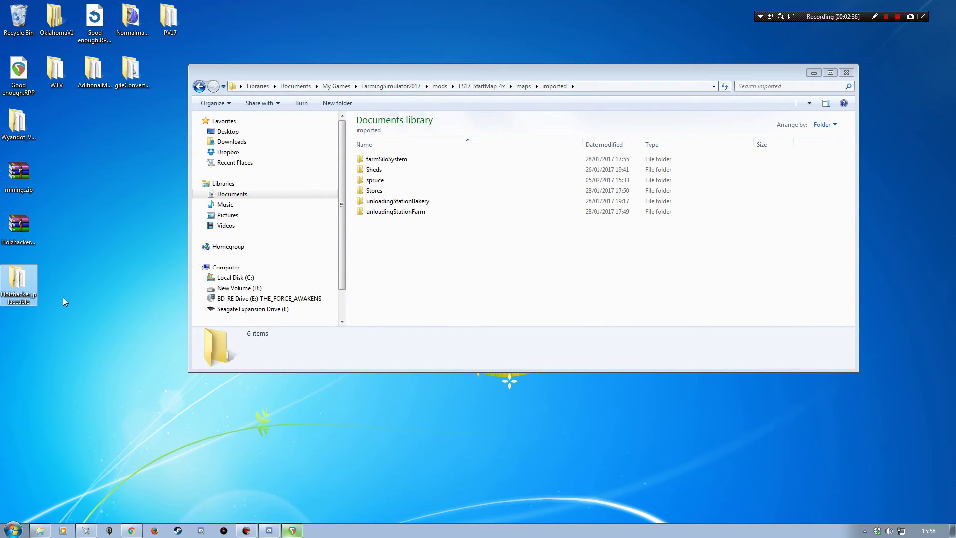
pyautogui.click(430, 240)
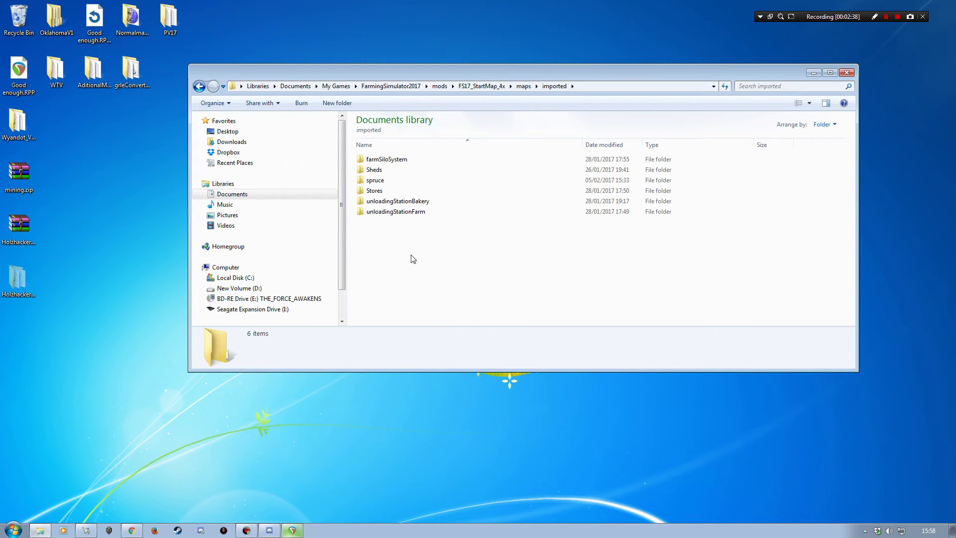
pyautogui.hotkey('ctrl', 'v')
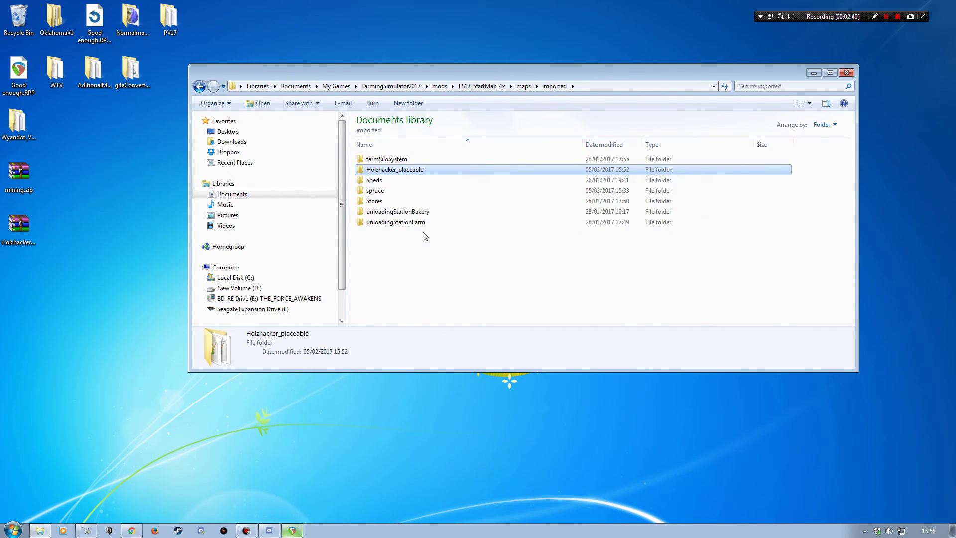
pyautogui.press('BackSpace')
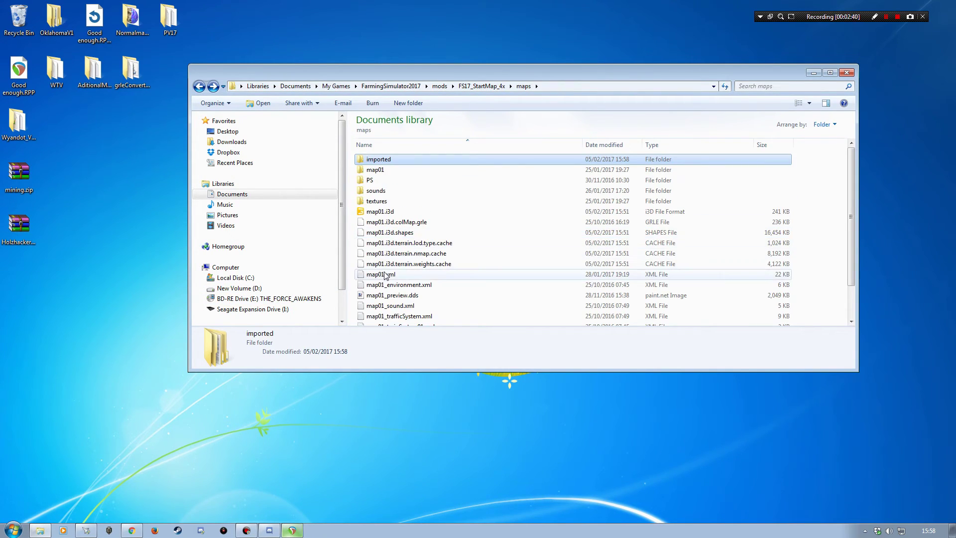
pyautogui.doubleClick(373, 213)
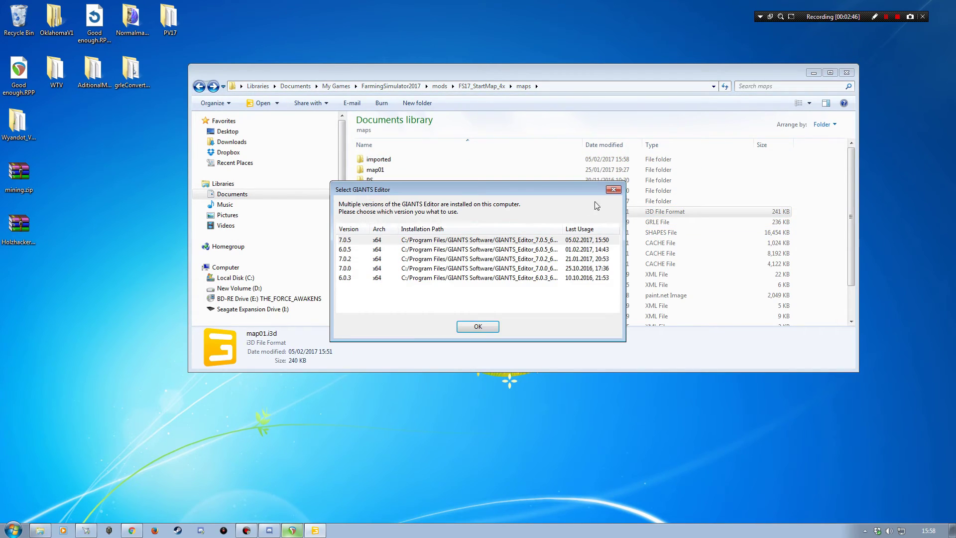
pyautogui.click(613, 189)
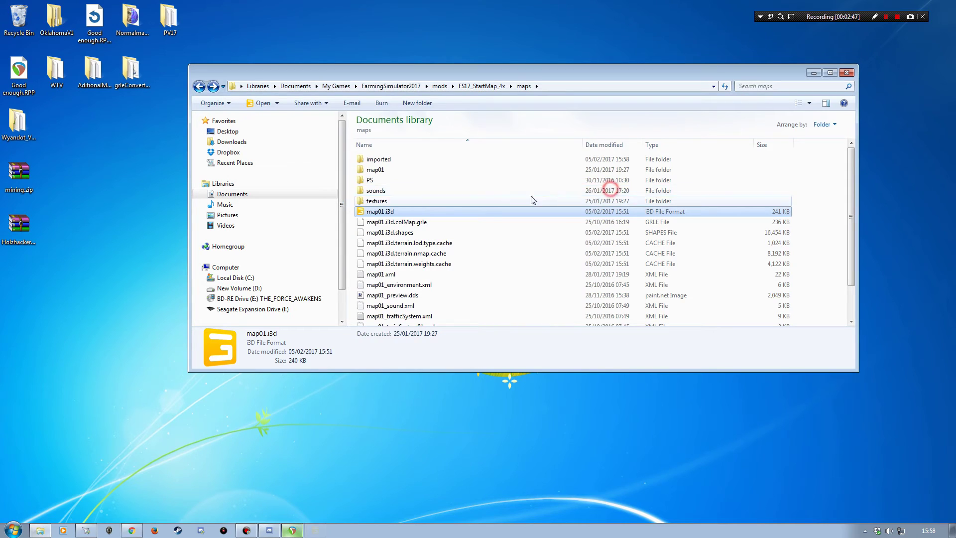
# Rename the Holzhacker_placeable folder inside imported to Holzhacker and open it.
pyautogui.doubleClick(378, 160)
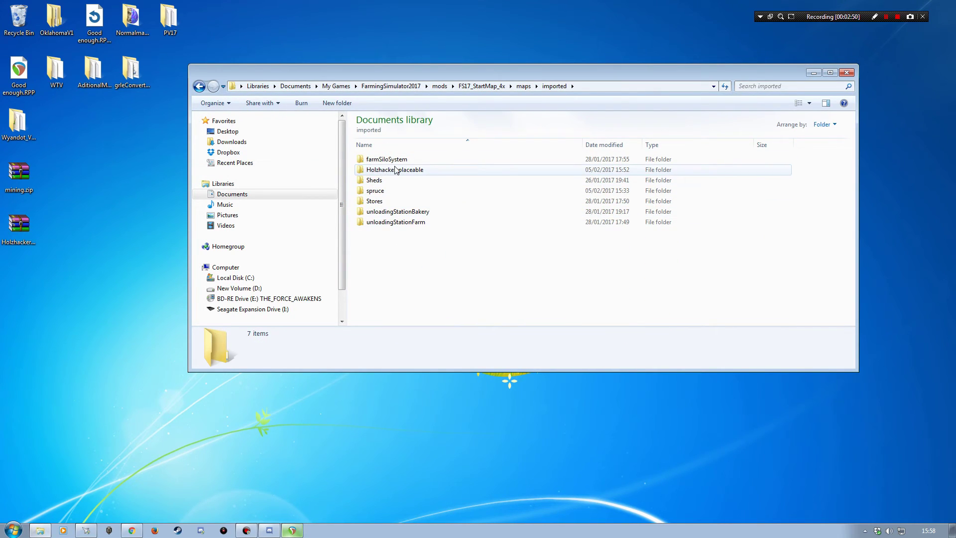
pyautogui.click(395, 169)
pyautogui.click(393, 170)
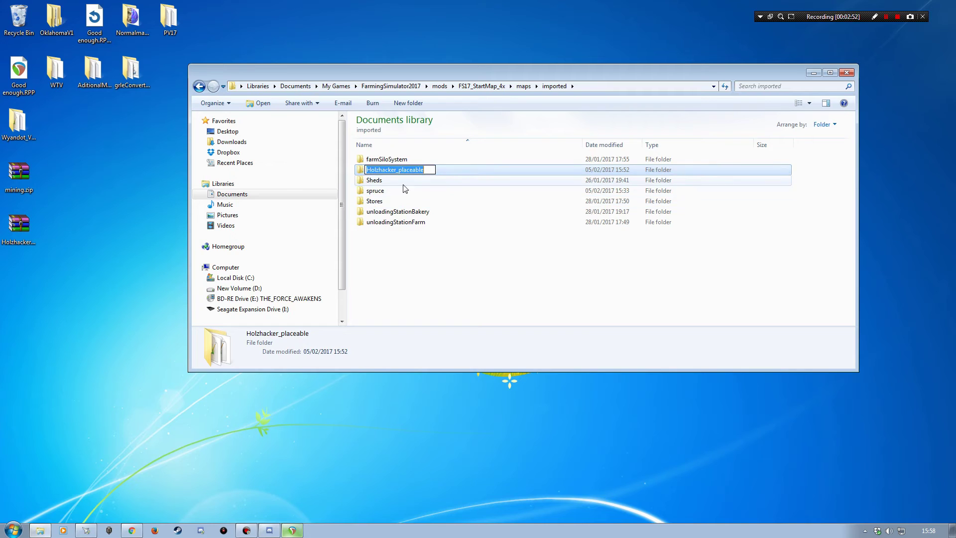
pyautogui.press('End')
pyautogui.press('BackSpace')
pyautogui.press('BackSpace')
pyautogui.press('BackSpace')
pyautogui.press('BackSpace')
pyautogui.press('BackSpace')
pyautogui.press('BackSpace')
pyautogui.press('BackSpace')
pyautogui.press('BackSpace')
pyautogui.press('BackSpace')
pyautogui.press('BackSpace')
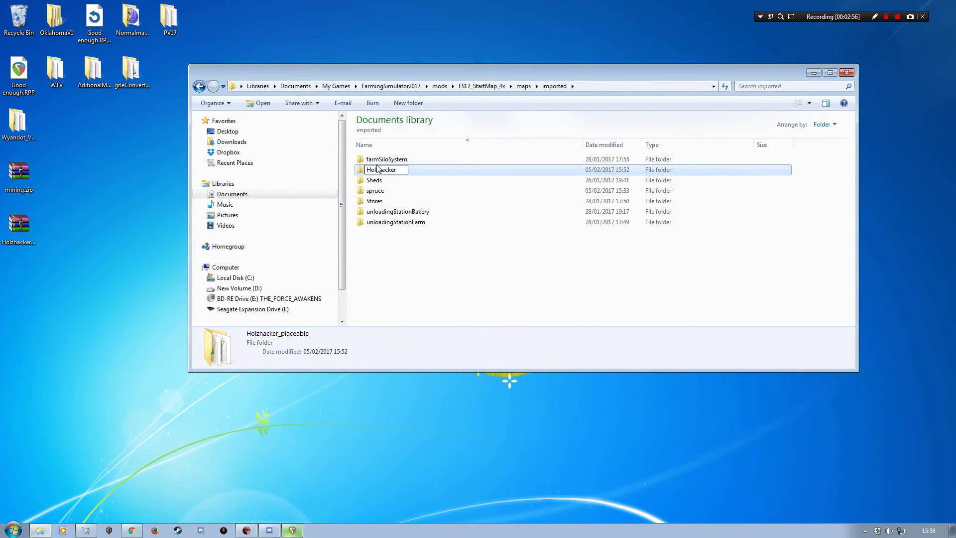
pyautogui.click(404, 273)
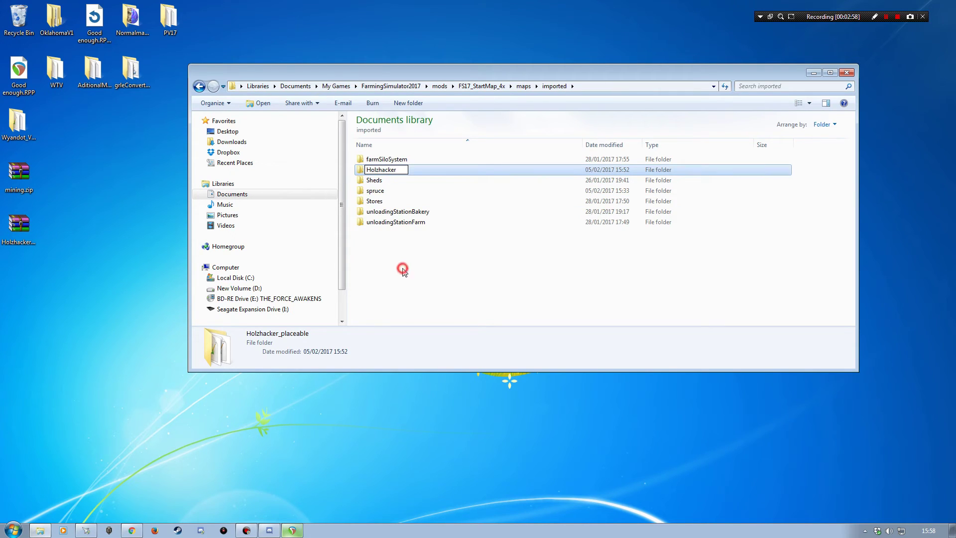
pyautogui.doubleClick(384, 171)
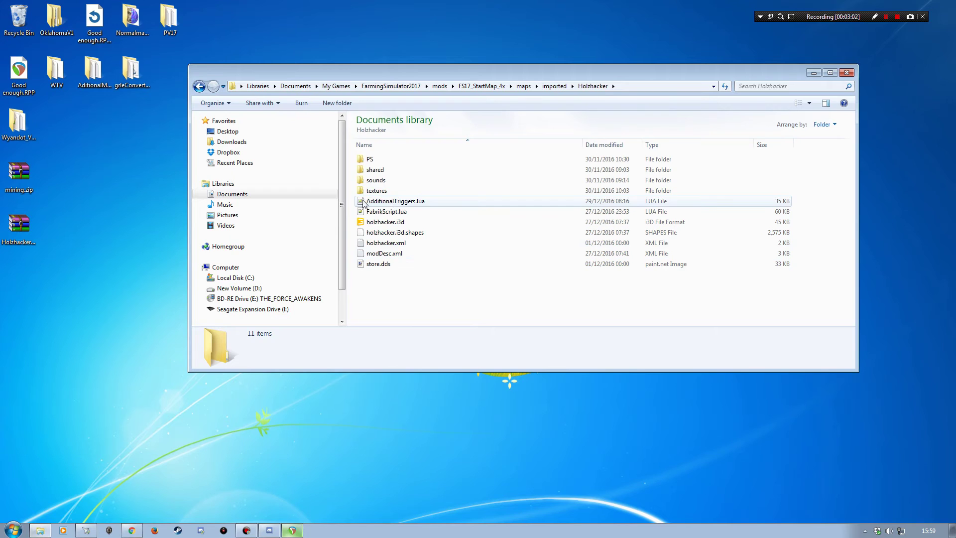
# Check the files in the Holzhacker mod's PS subfolder and return to the imported folder.
pyautogui.doubleClick(378, 158)
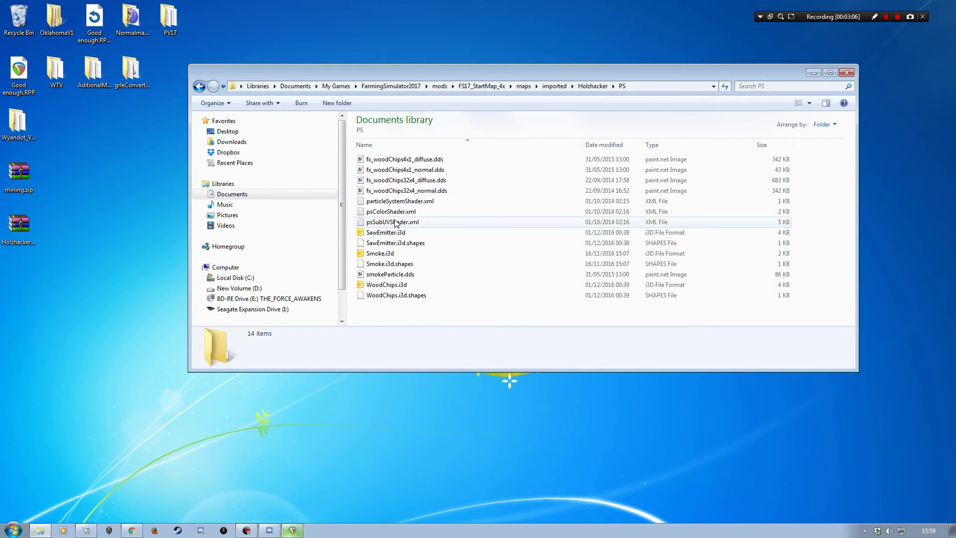
pyautogui.press('BackSpace')
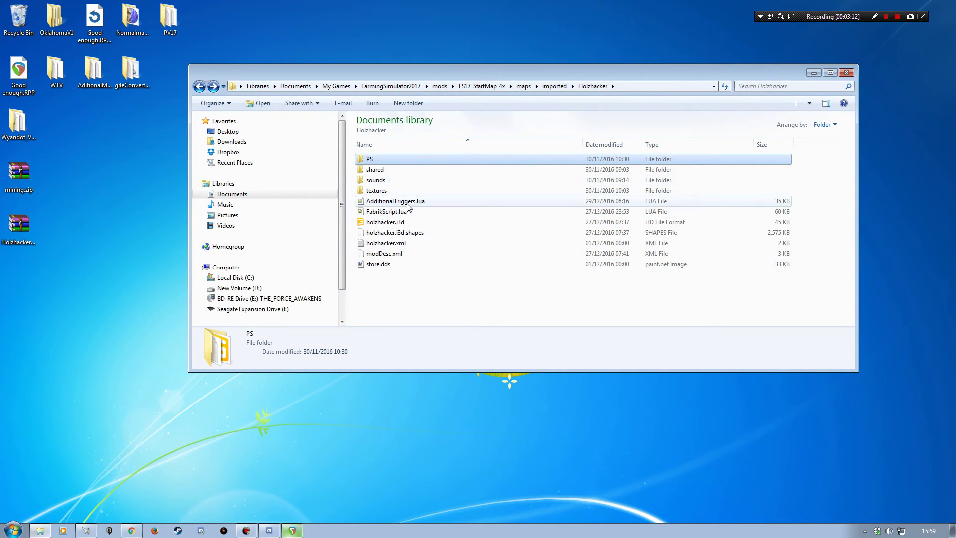
pyautogui.press('BackSpace')
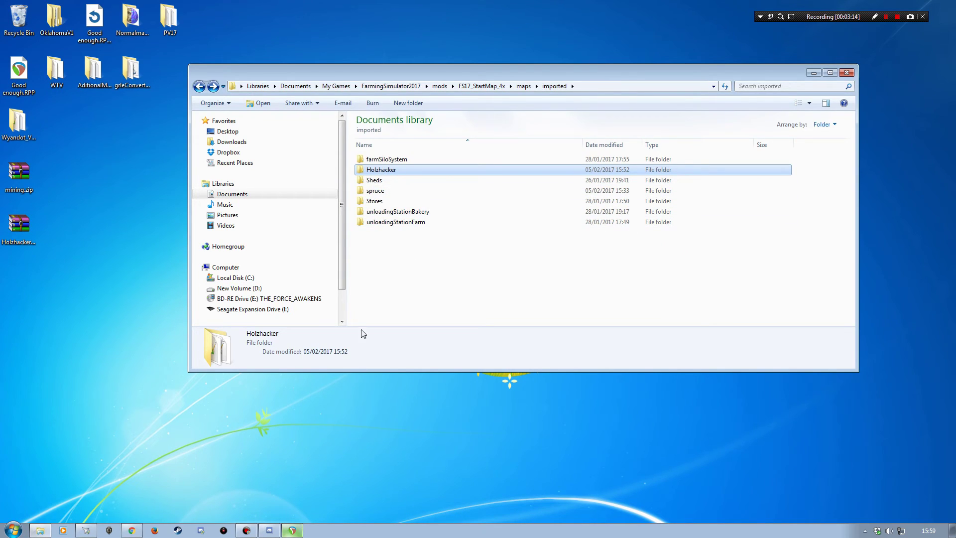
# Open map01.i3d from the map's maps folder in GIANTS Editor version 7.0.5.
pyautogui.press('BackSpace')
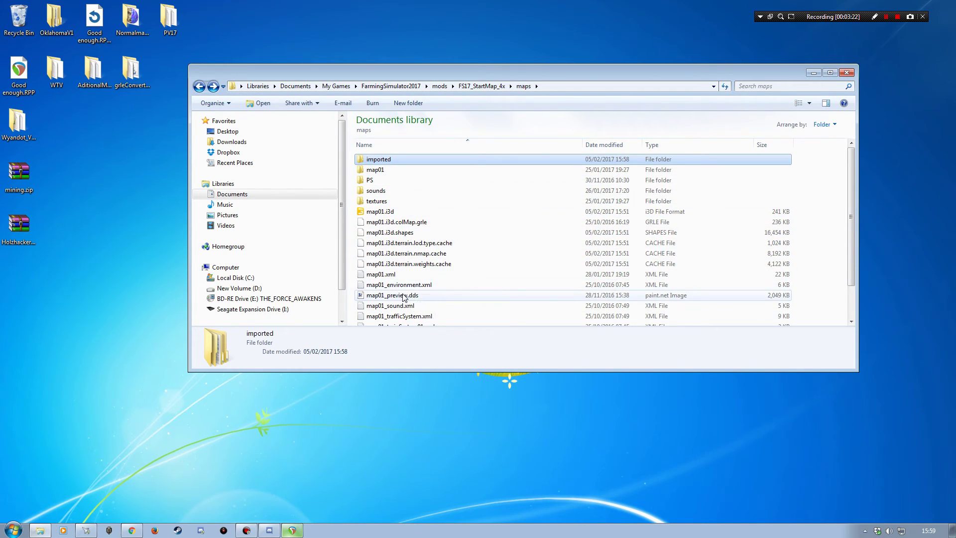
pyautogui.click(374, 213)
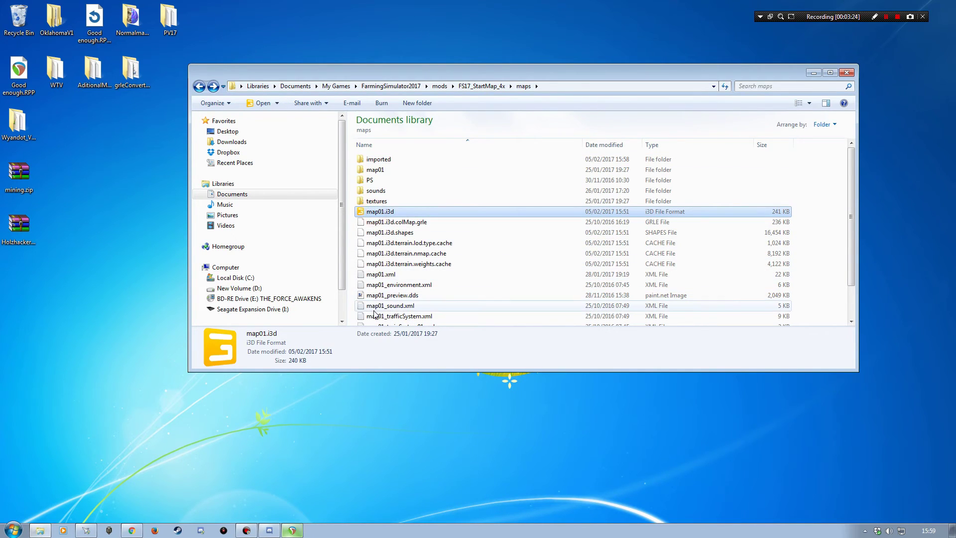
pyautogui.click(383, 267)
pyautogui.doubleClick(380, 212)
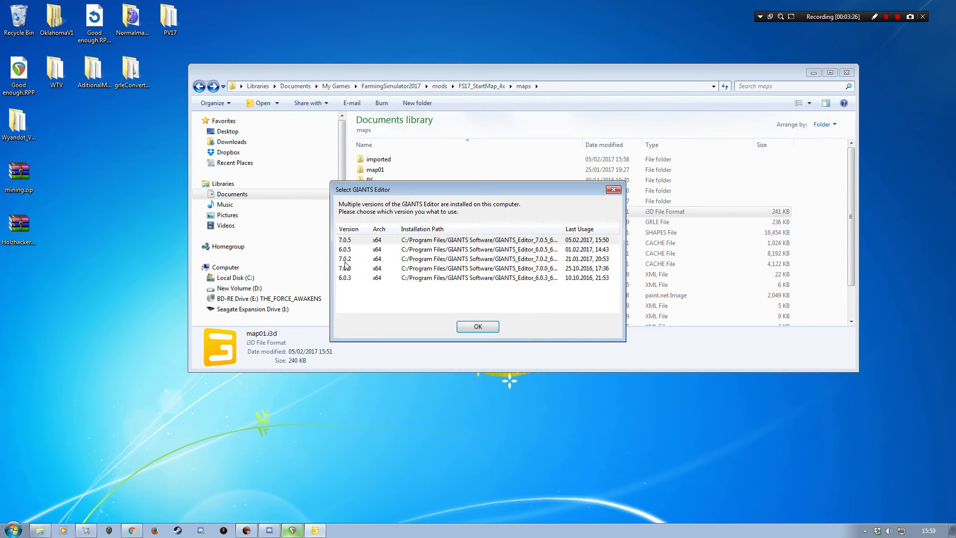
pyautogui.click(475, 326)
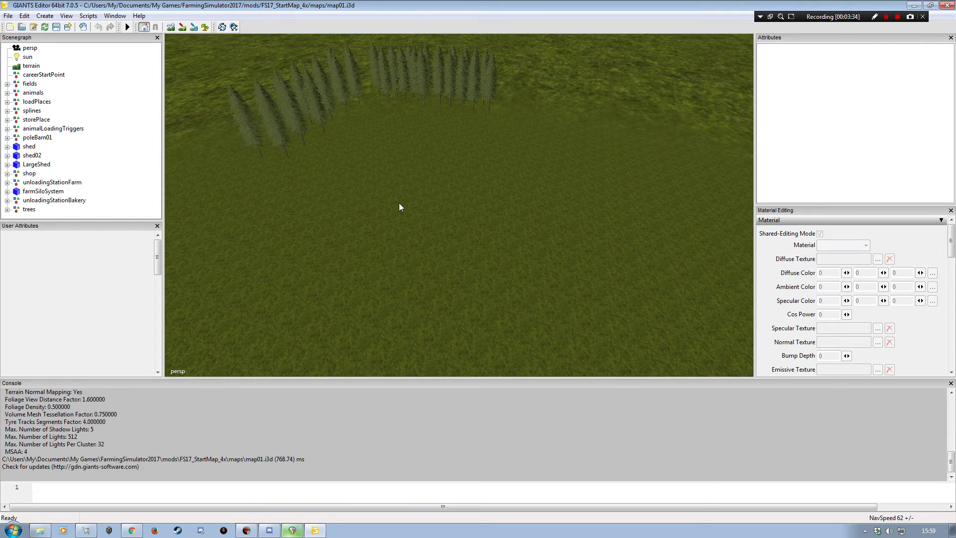
# Examine the open grass in front of the rows of spruce trees as a site for the Holzhacker.
pyautogui.keyDown('alt'); pyautogui.moveTo(443, 244); pyautogui.dragTo(377, 174); pyautogui.keyUp('alt')
pyautogui.keyDown('alt'); pyautogui.moveTo(375, 160); pyautogui.dragTo(412, 234, button='right'); pyautogui.keyUp('alt')
pyautogui.keyDown('alt'); pyautogui.moveTo(427, 177); pyautogui.dragTo(448, 224); pyautogui.keyUp('alt')
pyautogui.keyDown('alt'); pyautogui.moveTo(448, 224); pyautogui.dragTo(386, 227, button='right'); pyautogui.keyUp('alt')
pyautogui.keyDown('alt'); pyautogui.moveTo(399, 214); pyautogui.dragTo(527, 199); pyautogui.keyUp('alt')
pyautogui.keyDown('alt'); pyautogui.moveTo(531, 192); pyautogui.dragTo(441, 219); pyautogui.keyUp('alt')
pyautogui.keyDown('alt'); pyautogui.moveTo(444, 220); pyautogui.dragTo(428, 222, button='right'); pyautogui.keyUp('alt')
pyautogui.keyDown('alt'); pyautogui.moveTo(431, 215); pyautogui.dragTo(453, 180); pyautogui.keyUp('alt')
pyautogui.keyDown('alt'); pyautogui.moveTo(397, 233); pyautogui.dragTo(326, 225); pyautogui.keyUp('alt')
pyautogui.keyDown('alt'); pyautogui.moveTo(346, 224); pyautogui.dragTo(387, 230); pyautogui.keyUp('alt')
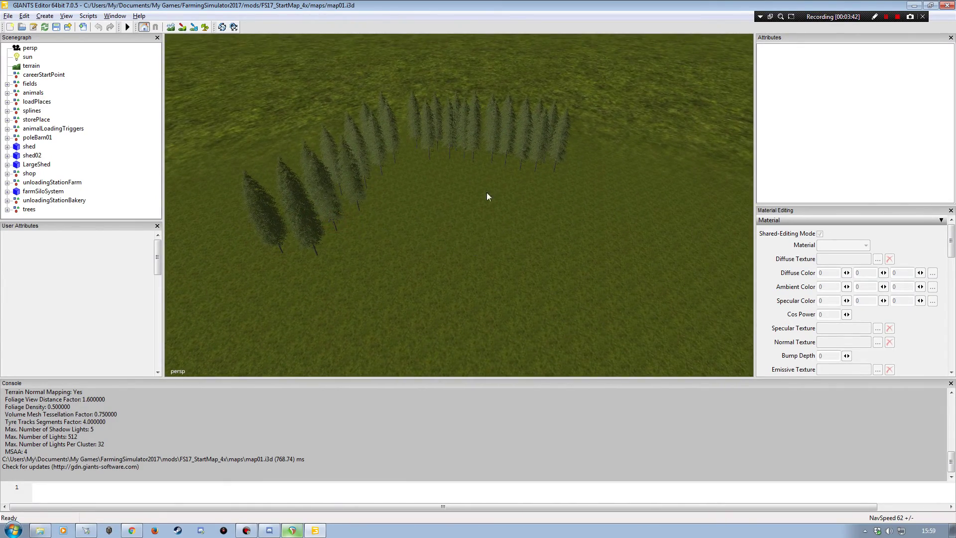
# Start a file import and try to browse the imported and maps folders of FS17_StartMap_4x under mods-Further testing.
pyautogui.click(8, 16)
pyautogui.click(43, 123)
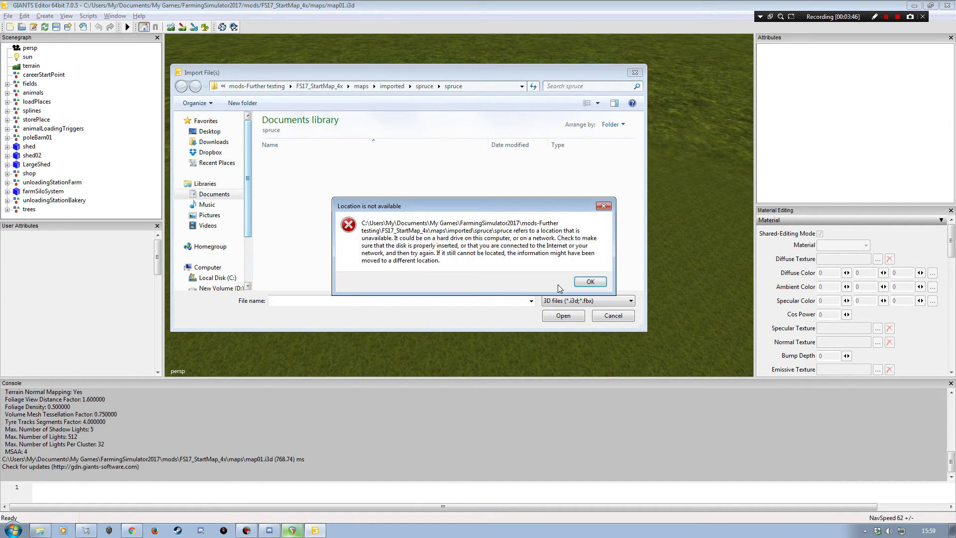
pyautogui.click(589, 280)
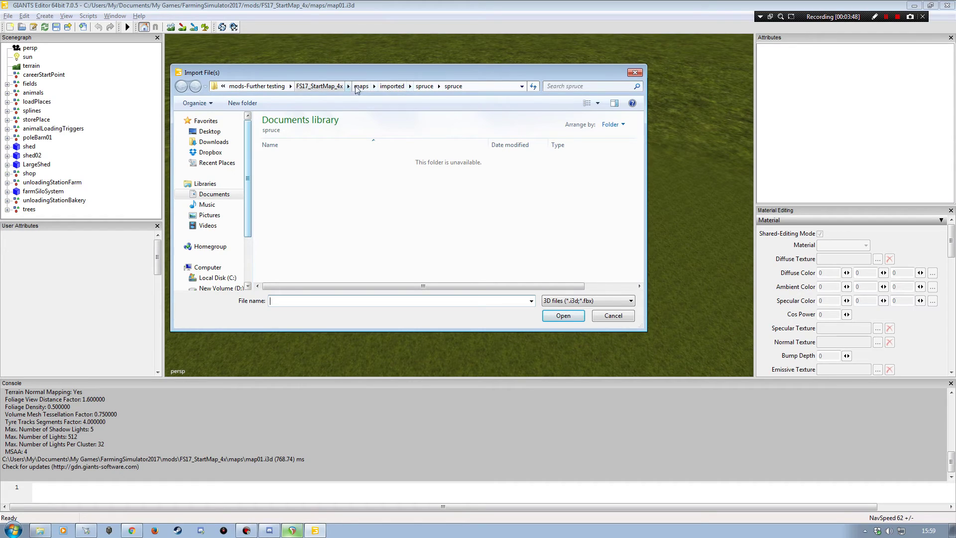
pyautogui.moveTo(401, 73); pyautogui.dragTo(404, 103)
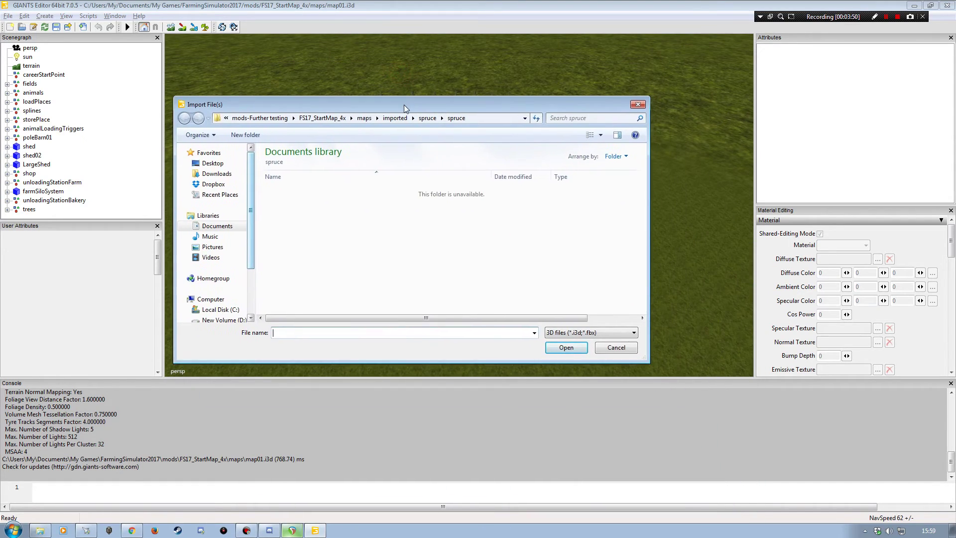
pyautogui.click(397, 122)
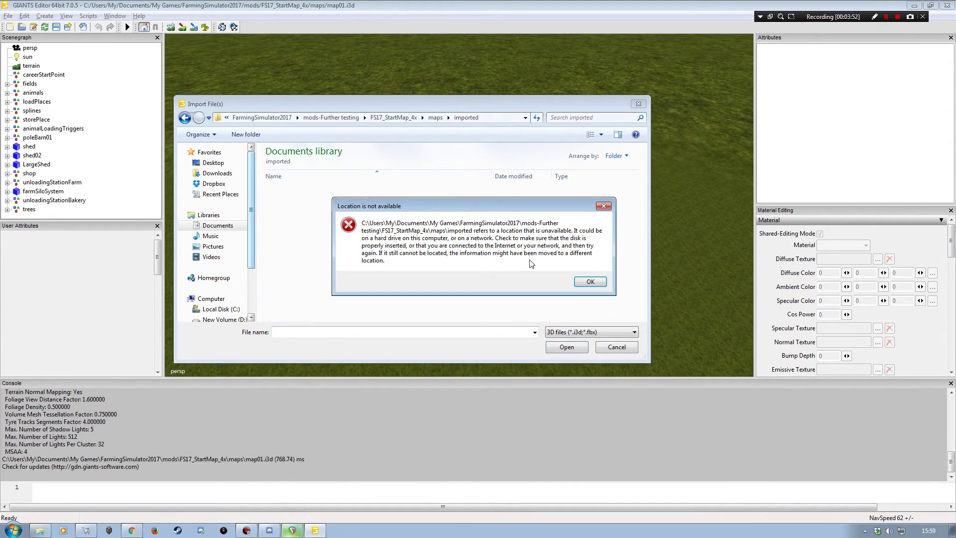
pyautogui.click(588, 281)
pyautogui.click(436, 118)
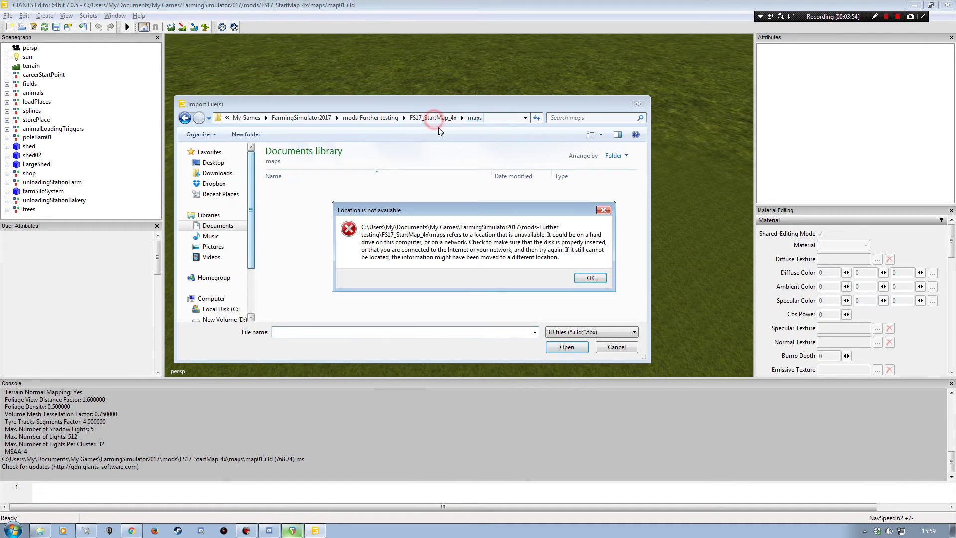
pyautogui.click(585, 279)
# Import holzhacker.i3d from the Holzhacker folder inside mods, FS17_StartMap_4x, maps, imported.
pyautogui.click(301, 118)
pyautogui.doubleClick(292, 201)
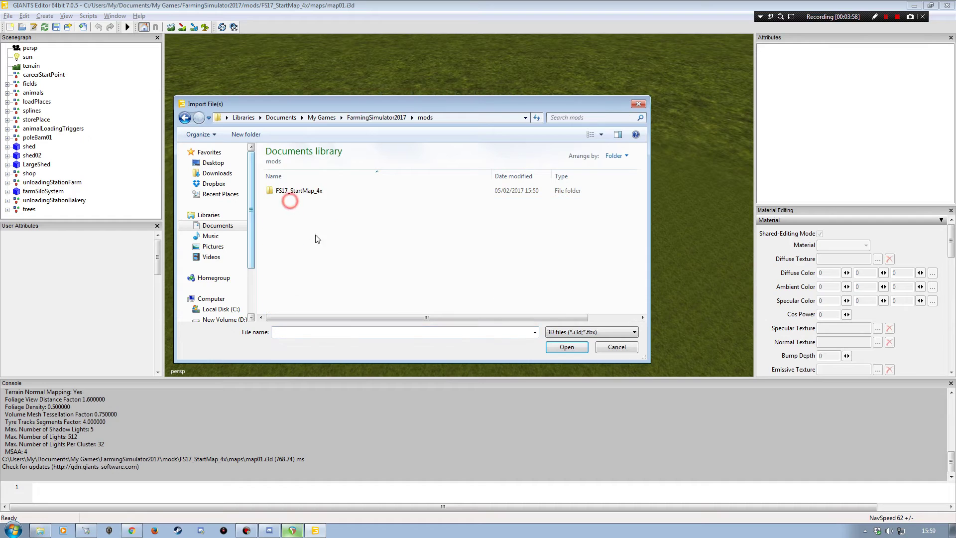
pyautogui.doubleClick(303, 191)
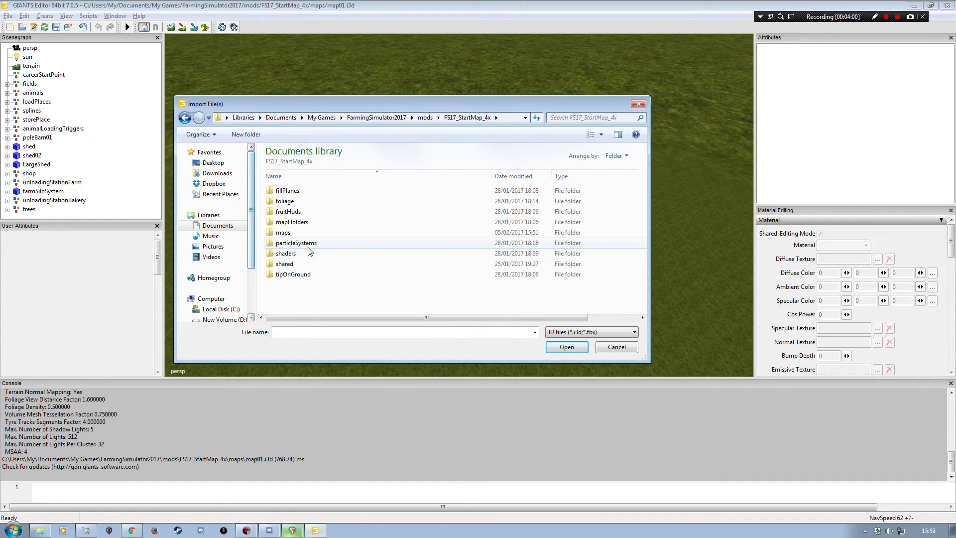
pyautogui.doubleClick(283, 233)
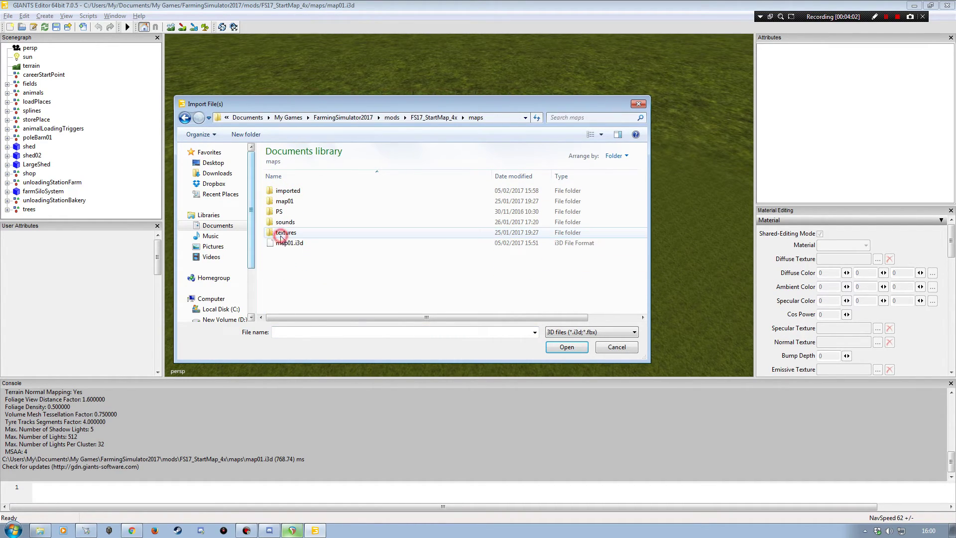
pyautogui.doubleClick(284, 191)
pyautogui.doubleClick(286, 201)
pyautogui.doubleClick(294, 232)
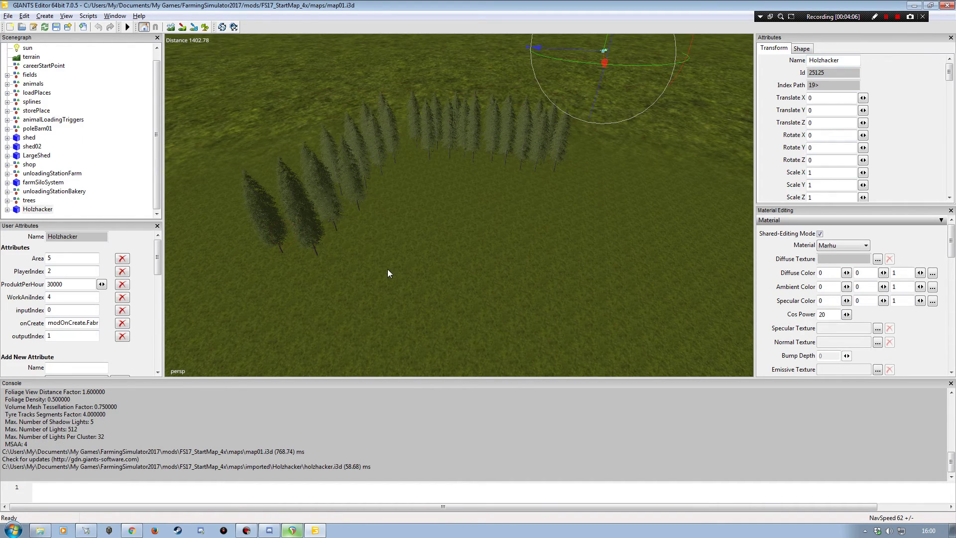
# Place the imported Holzhacker on the grass in front of the spruces with interactive placement and shift it along X to about 1283.5.
pyautogui.click(34, 209)
pyautogui.click(24, 16)
pyautogui.click(38, 156)
pyautogui.click(489, 235)
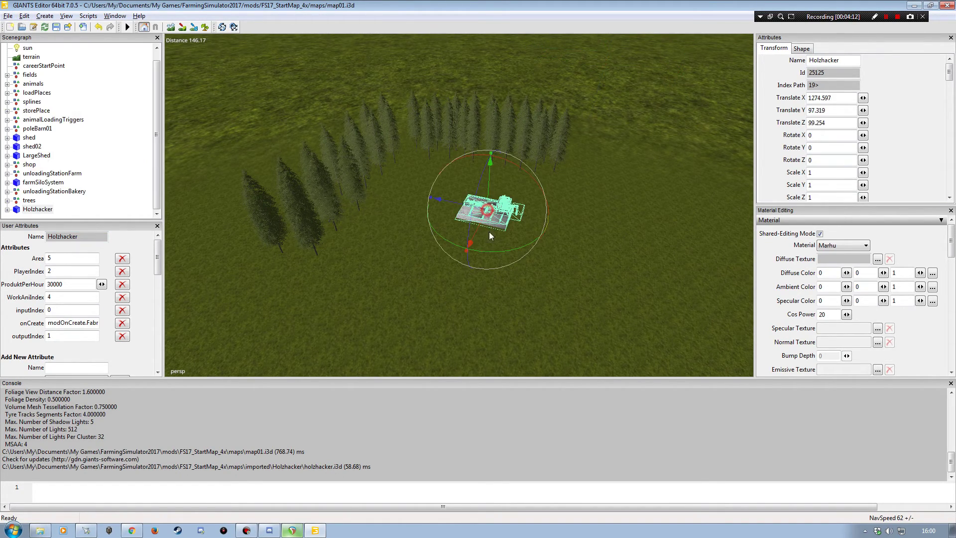
pyautogui.moveTo(475, 233); pyautogui.dragTo(467, 247)
# Inspect the Holzhacker's ramps, log trough, machinery and concrete base up close from several sides.
pyautogui.keyDown('alt'); pyautogui.moveTo(410, 277); pyautogui.dragTo(486, 243); pyautogui.keyUp('alt')
pyautogui.scroll(3, 387, 234)
pyautogui.keyDown('alt'); pyautogui.moveTo(486, 243); pyautogui.dragTo(491, 215, button='right'); pyautogui.keyUp('alt')
pyautogui.keyDown('alt'); pyautogui.moveTo(491, 215); pyautogui.dragTo(433, 204); pyautogui.keyUp('alt')
pyautogui.keyDown('alt'); pyautogui.moveTo(433, 205); pyautogui.dragTo(295, 209, button='right'); pyautogui.keyUp('alt')
pyautogui.keyDown('alt'); pyautogui.moveTo(294, 209); pyautogui.dragTo(414, 214); pyautogui.keyUp('alt')
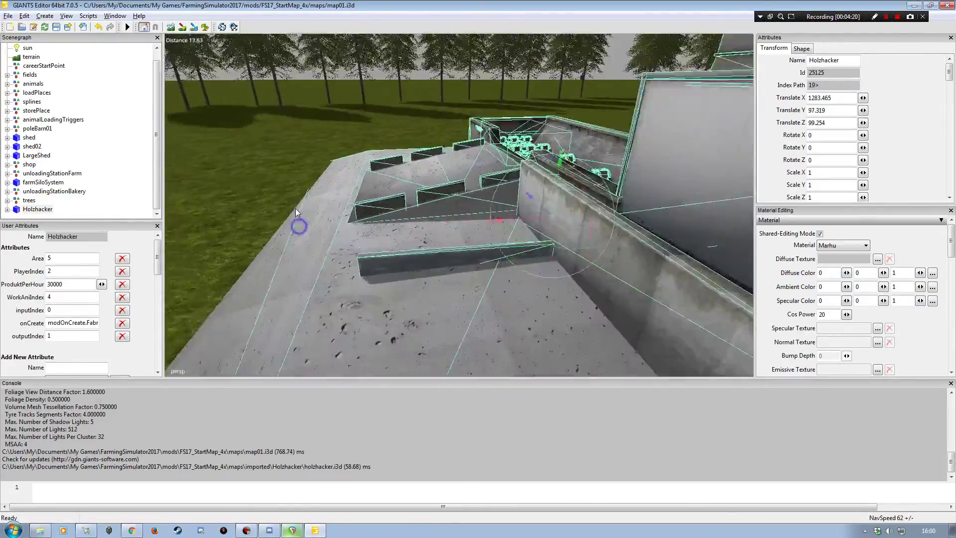
pyautogui.scroll(-5, 380, 228)
pyautogui.scroll(2, 417, 211)
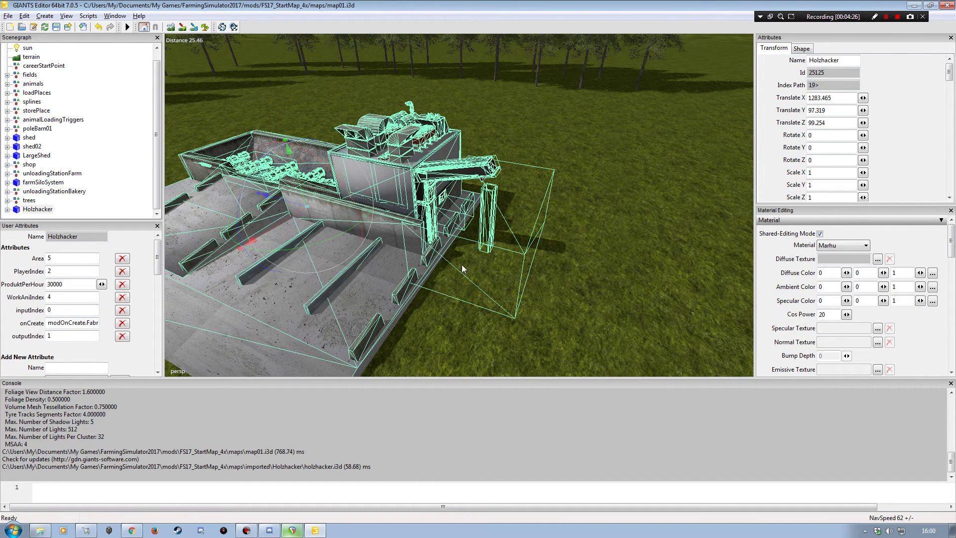
pyautogui.keyDown('alt'); pyautogui.moveTo(503, 150); pyautogui.dragTo(384, 246); pyautogui.keyUp('alt')
pyautogui.keyDown('alt'); pyautogui.moveTo(384, 246); pyautogui.dragTo(386, 148, button='right'); pyautogui.keyUp('alt')
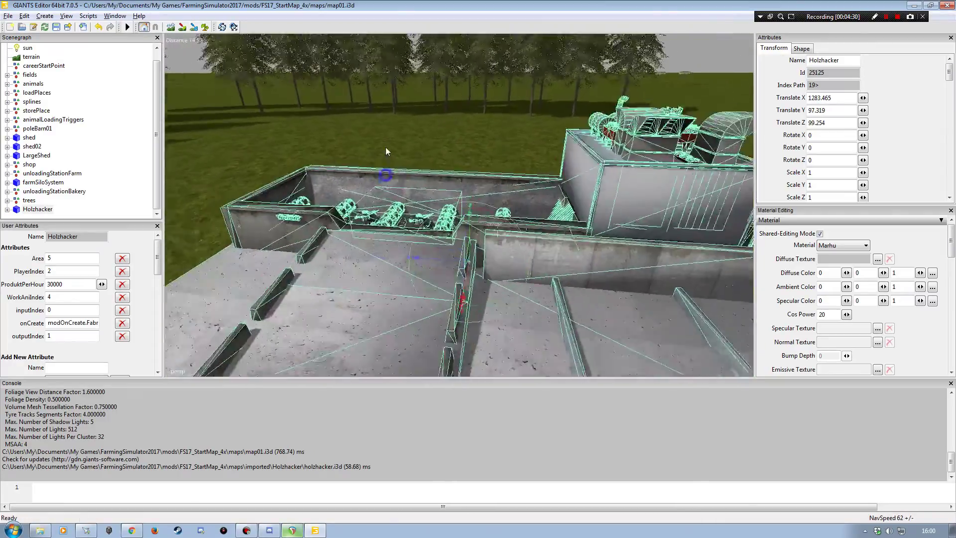
pyautogui.keyDown('alt'); pyautogui.moveTo(385, 147); pyautogui.dragTo(423, 162); pyautogui.keyUp('alt')
pyautogui.keyDown('alt'); pyautogui.moveTo(423, 162); pyautogui.dragTo(412, 169, button='right'); pyautogui.keyUp('alt')
pyautogui.keyDown('alt'); pyautogui.moveTo(413, 169); pyautogui.dragTo(364, 208); pyautogui.keyUp('alt')
pyautogui.keyDown('alt'); pyautogui.moveTo(364, 207); pyautogui.dragTo(363, 180, button='right'); pyautogui.keyUp('alt')
pyautogui.keyDown('alt'); pyautogui.moveTo(363, 180); pyautogui.dragTo(409, 142); pyautogui.keyUp('alt')
pyautogui.moveTo(409, 142)
pyautogui.keyDown('alt'); pyautogui.mouseDown(button='right')
pyautogui.moveTo(417, 162)
pyautogui.moveTo(405, 145)
pyautogui.mouseUp(button='right'); pyautogui.keyUp('alt')
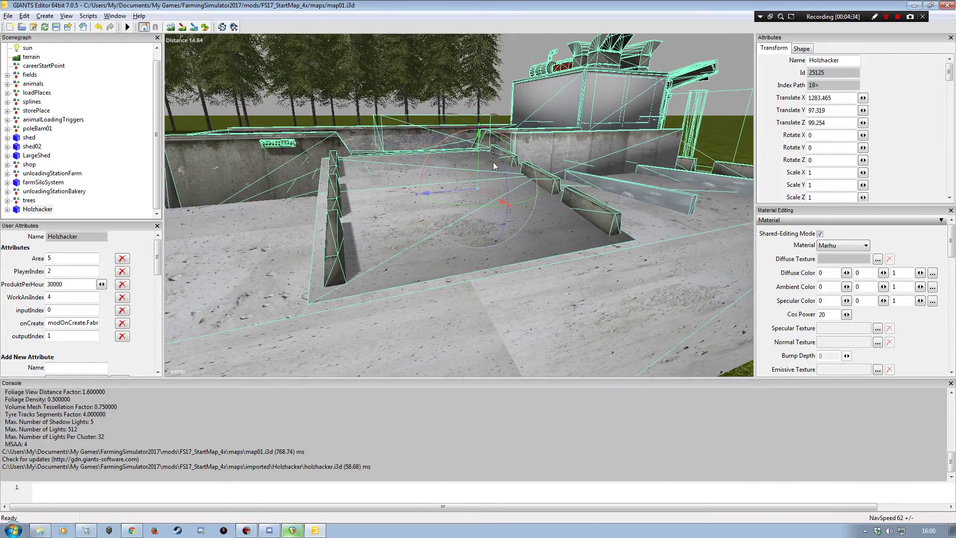
# Lower the Holzhacker along Y to about 96.7 to seat its concrete base on the terrain, and deselect it.
pyautogui.keyDown('alt'); pyautogui.moveTo(493, 166); pyautogui.dragTo(539, 162); pyautogui.keyUp('alt')
pyautogui.keyDown('alt'); pyautogui.moveTo(539, 163); pyautogui.dragTo(544, 158, button='right'); pyautogui.keyUp('alt')
pyautogui.moveTo(413, 153); pyautogui.dragTo(416, 165)
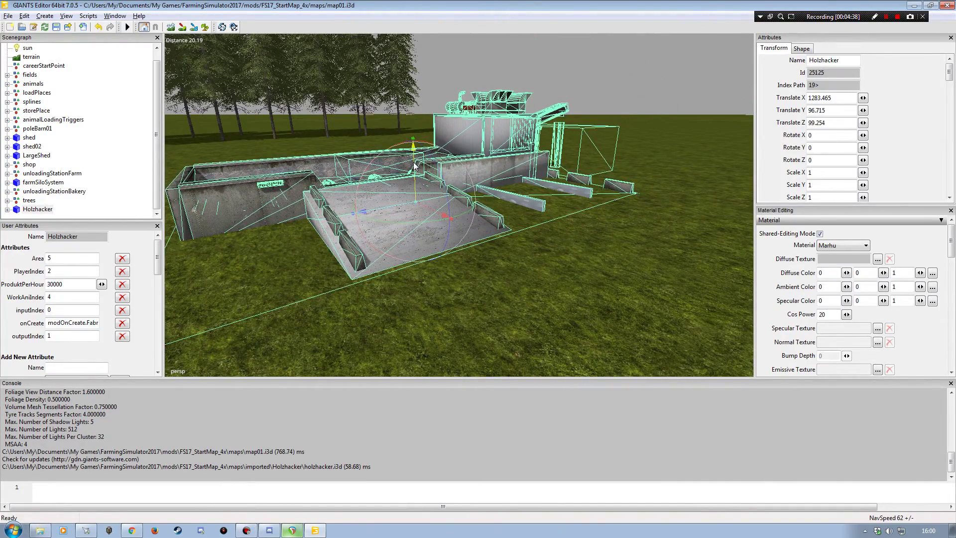
pyautogui.keyDown('alt'); pyautogui.moveTo(415, 165); pyautogui.dragTo(375, 222, button='right'); pyautogui.keyUp('alt')
pyautogui.click(110, 186)
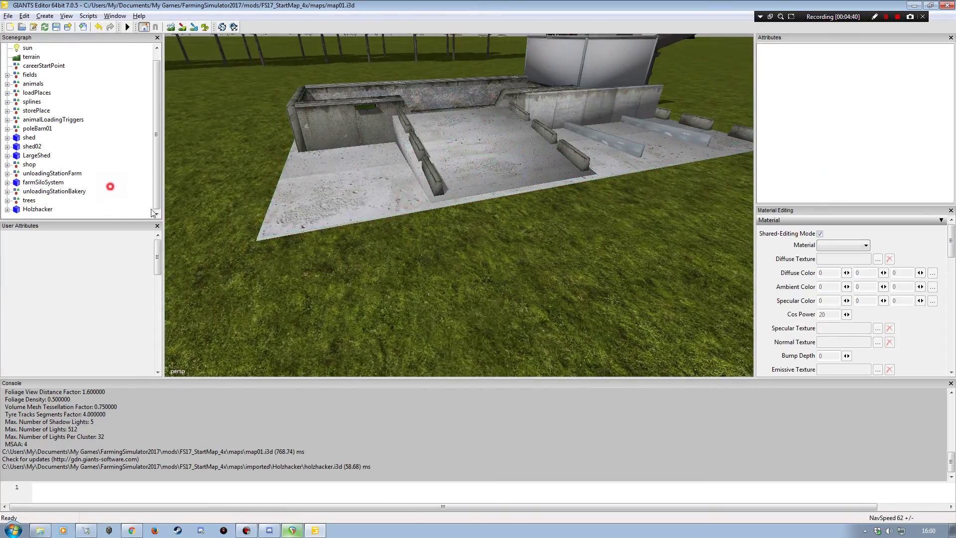
# Check from several angles how the lowered Holzhacker's concrete base and ramps sit on the ground.
pyautogui.keyDown('alt'); pyautogui.moveTo(438, 150); pyautogui.dragTo(500, 140); pyautogui.keyUp('alt')
pyautogui.keyDown('alt'); pyautogui.moveTo(500, 140); pyautogui.dragTo(528, 164, button='right'); pyautogui.keyUp('alt')
pyautogui.keyDown('alt'); pyautogui.moveTo(527, 164); pyautogui.dragTo(362, 192); pyautogui.keyUp('alt')
pyautogui.keyDown('alt'); pyautogui.moveTo(363, 192); pyautogui.dragTo(329, 174, button='right'); pyautogui.keyUp('alt')
pyautogui.keyDown('alt'); pyautogui.moveTo(328, 174); pyautogui.dragTo(468, 184); pyautogui.keyUp('alt')
pyautogui.keyDown('alt'); pyautogui.moveTo(468, 184); pyautogui.dragTo(476, 169, button='right'); pyautogui.keyUp('alt')
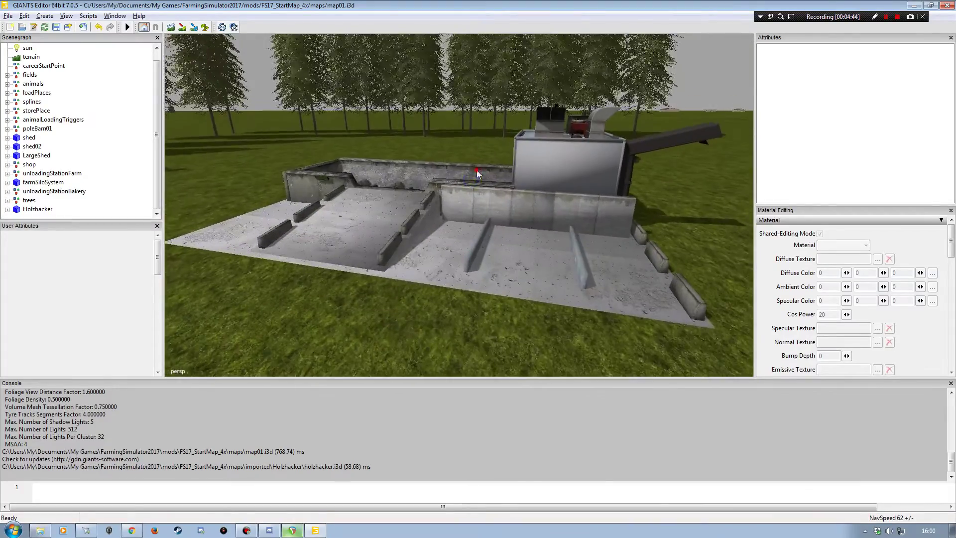
pyautogui.keyDown('alt'); pyautogui.moveTo(476, 170); pyautogui.dragTo(513, 185); pyautogui.keyUp('alt')
pyautogui.keyDown('alt'); pyautogui.moveTo(513, 185); pyautogui.dragTo(514, 171, button='right'); pyautogui.keyUp('alt')
pyautogui.keyDown('alt'); pyautogui.moveTo(514, 170); pyautogui.dragTo(416, 186); pyautogui.keyUp('alt')
pyautogui.keyDown('alt'); pyautogui.moveTo(416, 187); pyautogui.dragTo(419, 202, button='right'); pyautogui.keyUp('alt')
pyautogui.keyDown('alt'); pyautogui.moveTo(419, 202); pyautogui.dragTo(461, 238); pyautogui.keyUp('alt')
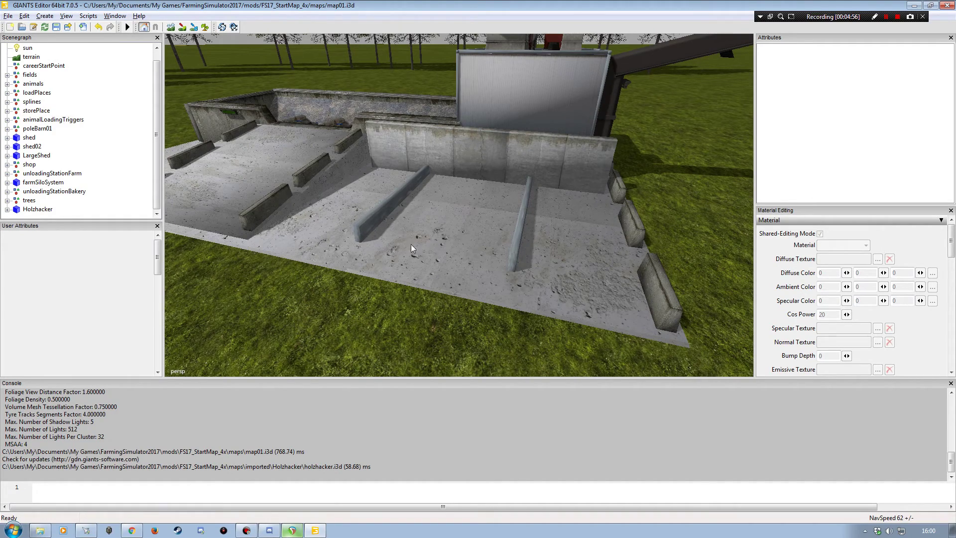
pyautogui.keyDown('alt'); pyautogui.moveTo(443, 213); pyautogui.dragTo(314, 195, button='right'); pyautogui.keyUp('alt')
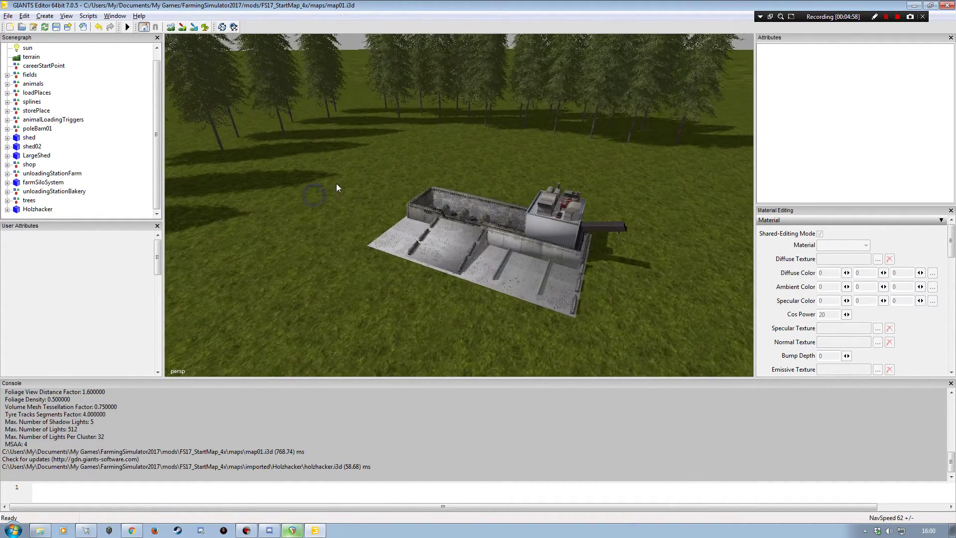
pyautogui.keyDown('alt'); pyautogui.moveTo(449, 252); pyautogui.dragTo(542, 228); pyautogui.keyUp('alt')
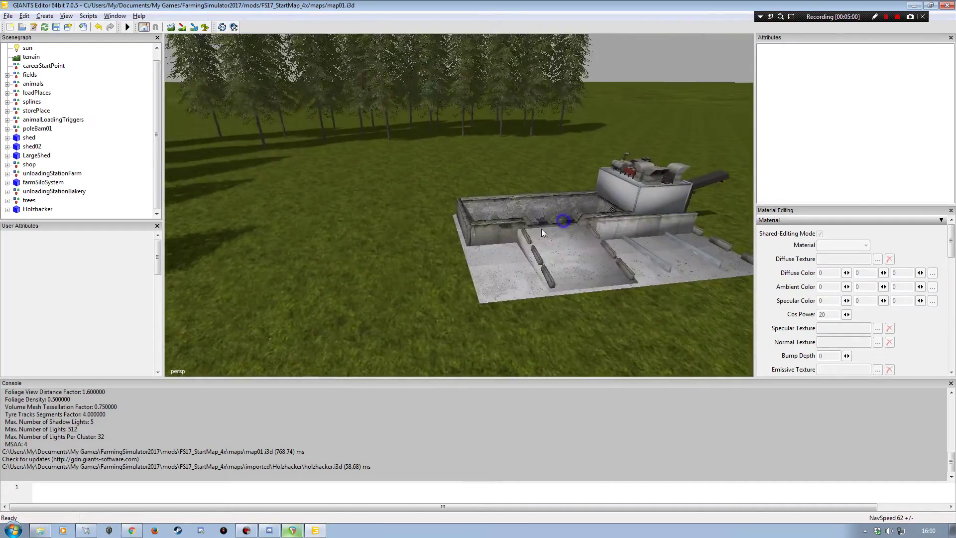
pyautogui.keyDown('alt'); pyautogui.moveTo(542, 228); pyautogui.dragTo(593, 193, button='right'); pyautogui.keyUp('alt')
pyautogui.keyDown('alt'); pyautogui.moveTo(592, 193); pyautogui.dragTo(551, 230); pyautogui.keyUp('alt')
pyautogui.keyDown('alt'); pyautogui.moveTo(551, 226); pyautogui.dragTo(552, 216, button='right'); pyautogui.keyUp('alt')
pyautogui.keyDown('alt'); pyautogui.moveTo(551, 216); pyautogui.dragTo(473, 216); pyautogui.keyUp('alt')
pyautogui.keyDown('alt'); pyautogui.moveTo(473, 216); pyautogui.dragTo(442, 223, button='right'); pyautogui.keyUp('alt')
pyautogui.keyDown('alt'); pyautogui.moveTo(442, 223); pyautogui.dragTo(452, 235); pyautogui.keyUp('alt')
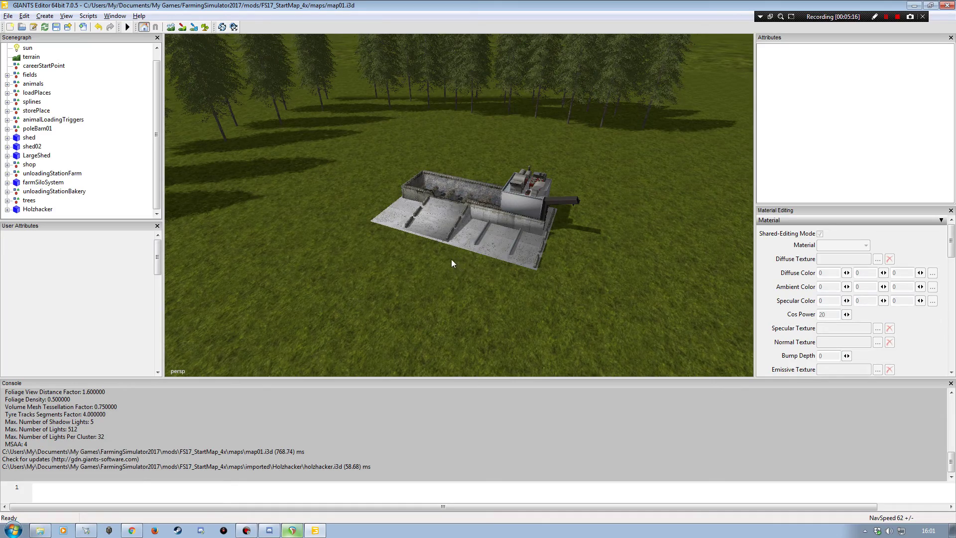
pyautogui.keyDown('alt'); pyautogui.moveTo(417, 250); pyautogui.dragTo(416, 220, button='right'); pyautogui.keyUp('alt')
pyautogui.keyDown('alt'); pyautogui.moveTo(416, 220); pyautogui.dragTo(427, 205); pyautogui.keyUp('alt')
pyautogui.keyDown('alt'); pyautogui.moveTo(428, 204); pyautogui.dragTo(432, 236, button='right'); pyautogui.keyUp('alt')
pyautogui.keyDown('alt'); pyautogui.moveTo(431, 236); pyautogui.dragTo(444, 228); pyautogui.keyUp('alt')
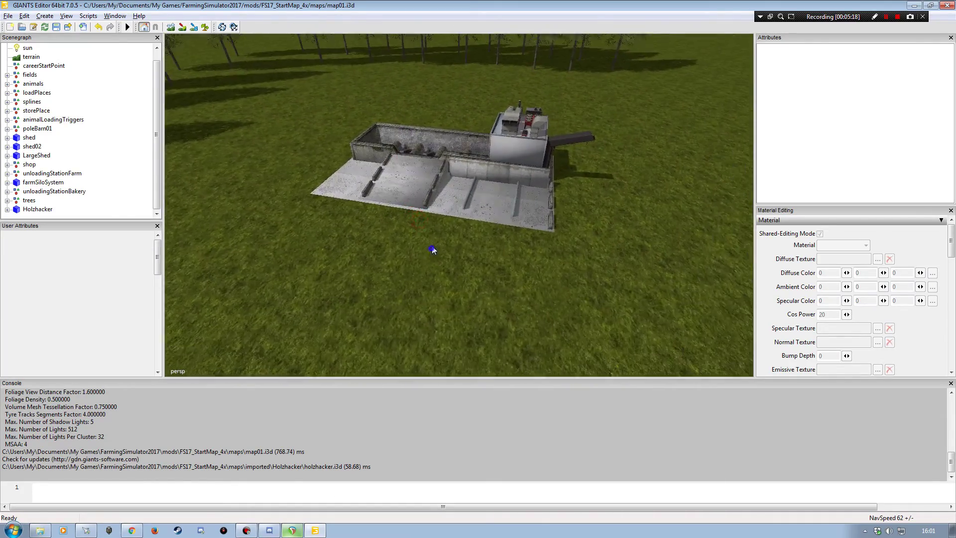
pyautogui.keyDown('alt'); pyautogui.moveTo(444, 227); pyautogui.dragTo(446, 211, button='right'); pyautogui.keyUp('alt')
pyautogui.keyDown('alt'); pyautogui.moveTo(446, 211); pyautogui.dragTo(343, 187); pyautogui.keyUp('alt')
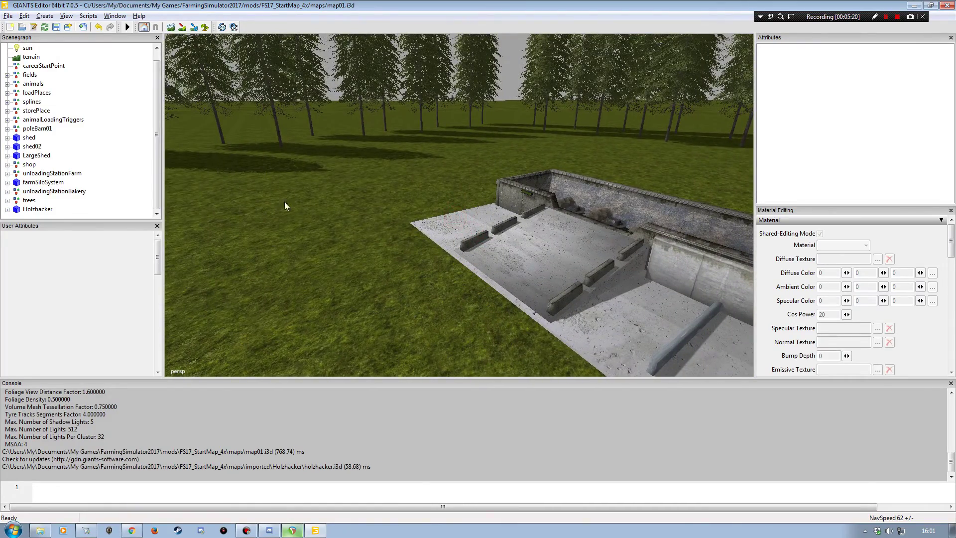
pyautogui.keyDown('alt'); pyautogui.moveTo(285, 205); pyautogui.dragTo(295, 141); pyautogui.keyUp('alt')
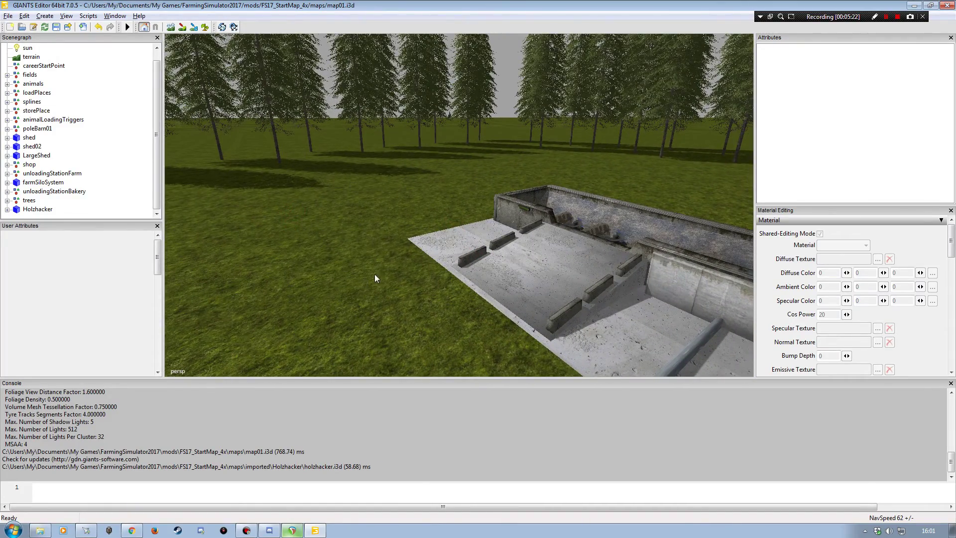
pyautogui.keyDown('alt'); pyautogui.moveTo(337, 231); pyautogui.dragTo(400, 223); pyautogui.keyUp('alt')
pyautogui.keyDown('alt'); pyautogui.moveTo(400, 223); pyautogui.dragTo(410, 236, button='right'); pyautogui.keyUp('alt')
pyautogui.keyDown('alt'); pyautogui.moveTo(410, 236); pyautogui.dragTo(407, 244); pyautogui.keyUp('alt')
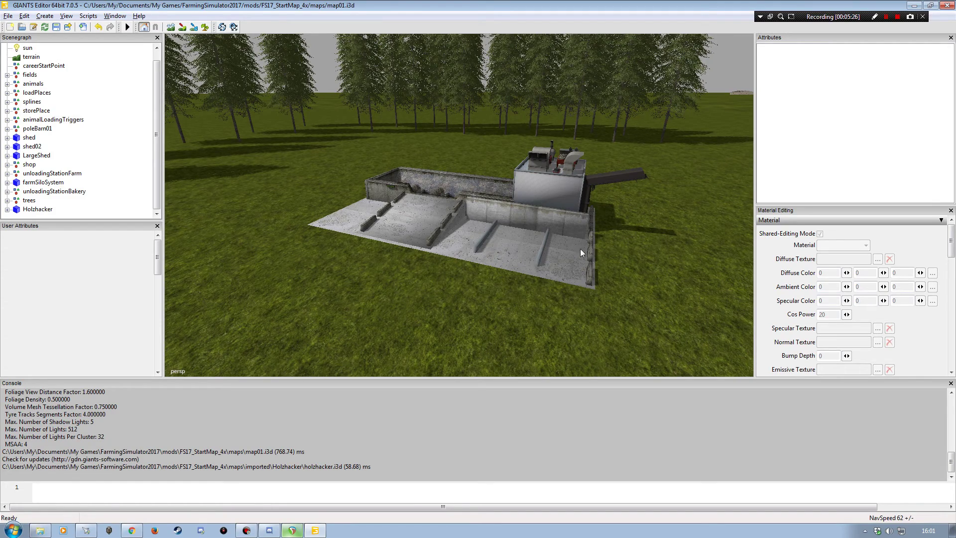
pyautogui.keyDown('alt'); pyautogui.moveTo(440, 250); pyautogui.dragTo(433, 252); pyautogui.keyUp('alt')
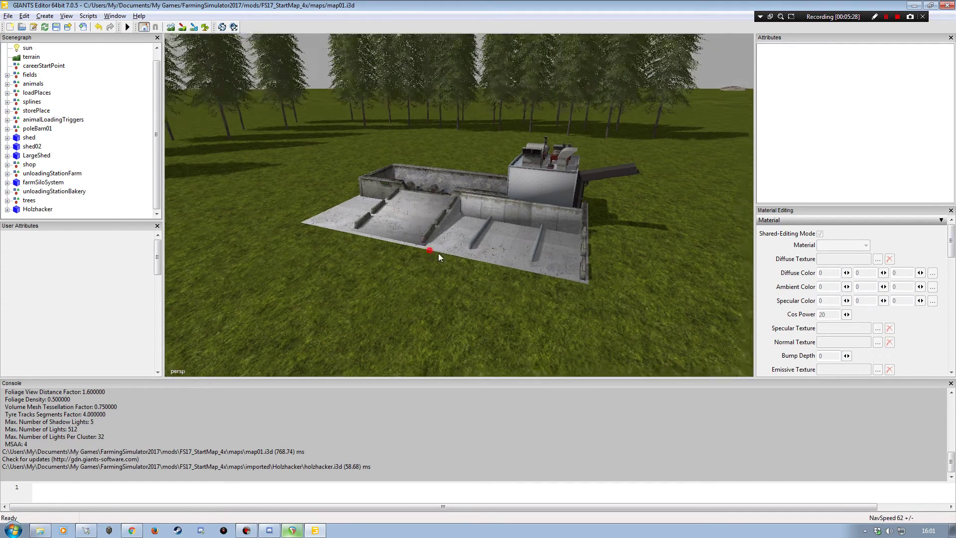
pyautogui.keyDown('alt'); pyautogui.moveTo(433, 253); pyautogui.dragTo(464, 231, button='right'); pyautogui.keyUp('alt')
pyautogui.keyDown('alt'); pyautogui.moveTo(464, 231); pyautogui.dragTo(476, 252); pyautogui.keyUp('alt')
pyautogui.keyDown('alt'); pyautogui.moveTo(477, 252); pyautogui.dragTo(418, 246, button='right'); pyautogui.keyUp('alt')
pyautogui.keyDown('alt'); pyautogui.moveTo(418, 246); pyautogui.dragTo(371, 229); pyautogui.keyUp('alt')
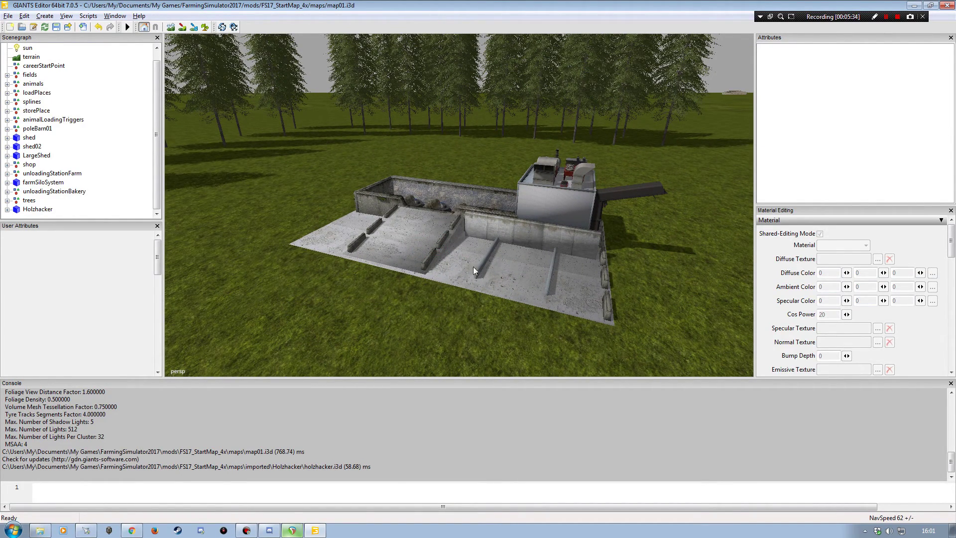
pyautogui.keyDown('alt'); pyautogui.moveTo(477, 295); pyautogui.dragTo(504, 293); pyautogui.keyUp('alt')
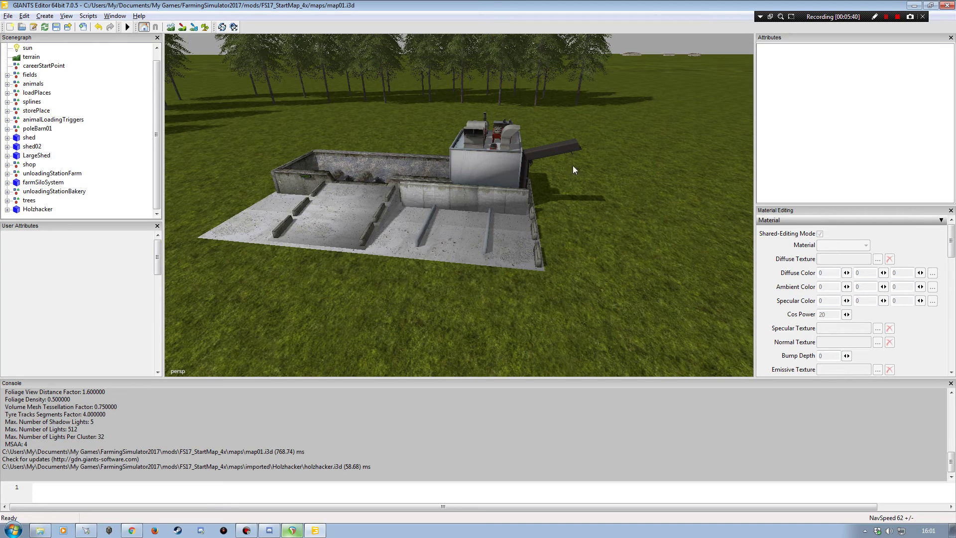
pyautogui.click(886, 17)
pyautogui.click(887, 17)
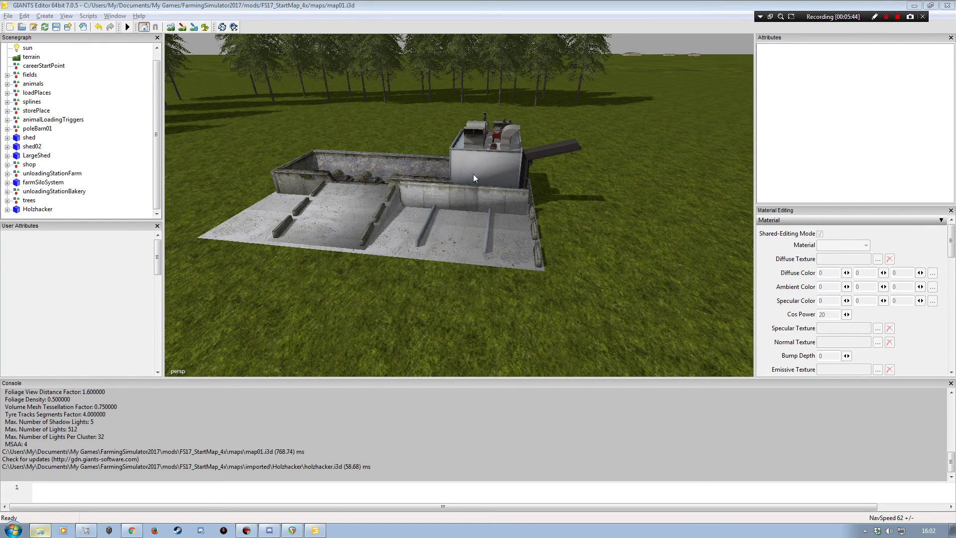
pyautogui.moveTo(416, 275)
pyautogui.keyDown('alt'); pyautogui.mouseDown()
pyautogui.moveTo(378, 254)
pyautogui.moveTo(415, 282)
pyautogui.moveTo(431, 283)
pyautogui.mouseUp(); pyautogui.keyUp('alt')
pyautogui.scroll(4, 387, 250)
pyautogui.scroll(-4, 415, 283)
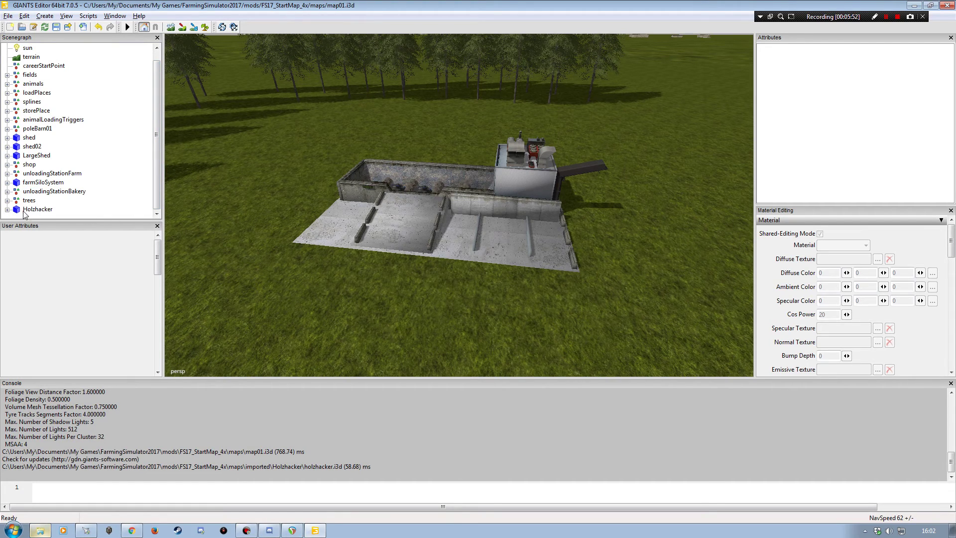
# Expand the Holzhacker's inputTrigger group and review the capacity, fillTypes and name attributes of its Rohstoff1 node.
pyautogui.click(7, 210)
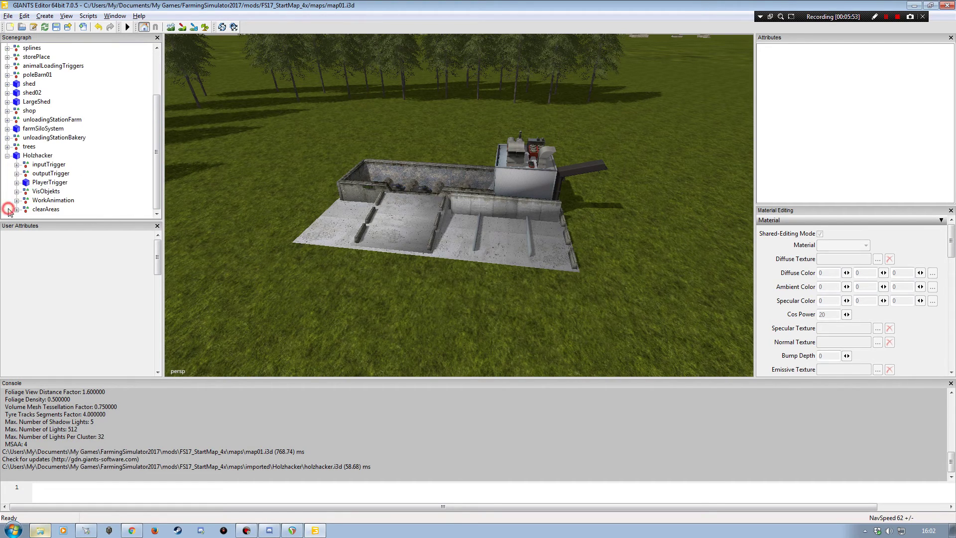
pyautogui.click(37, 165)
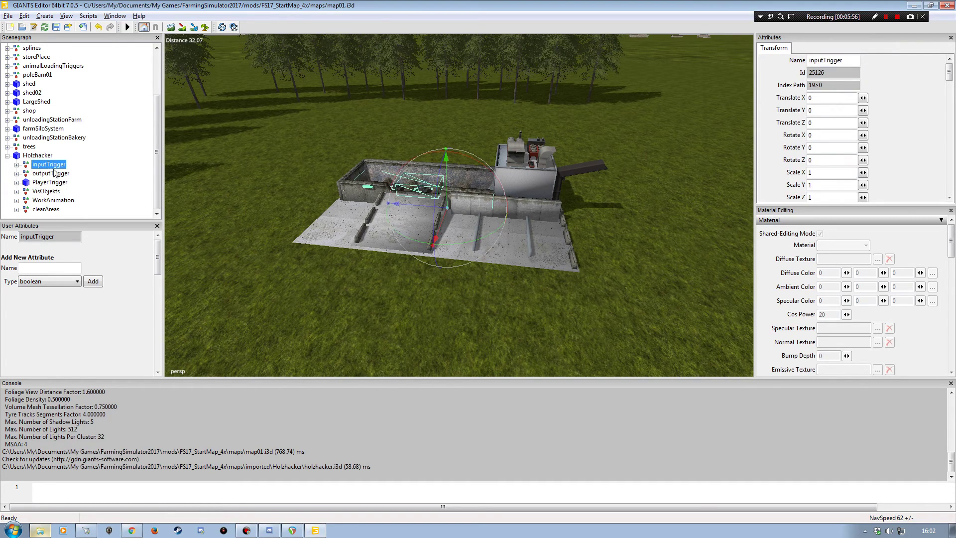
pyautogui.click(16, 165)
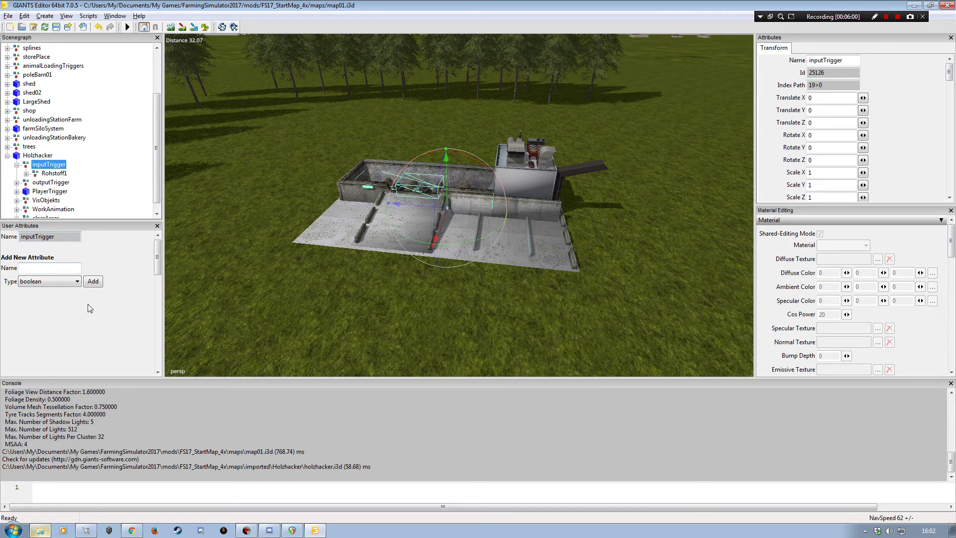
pyautogui.click(115, 16)
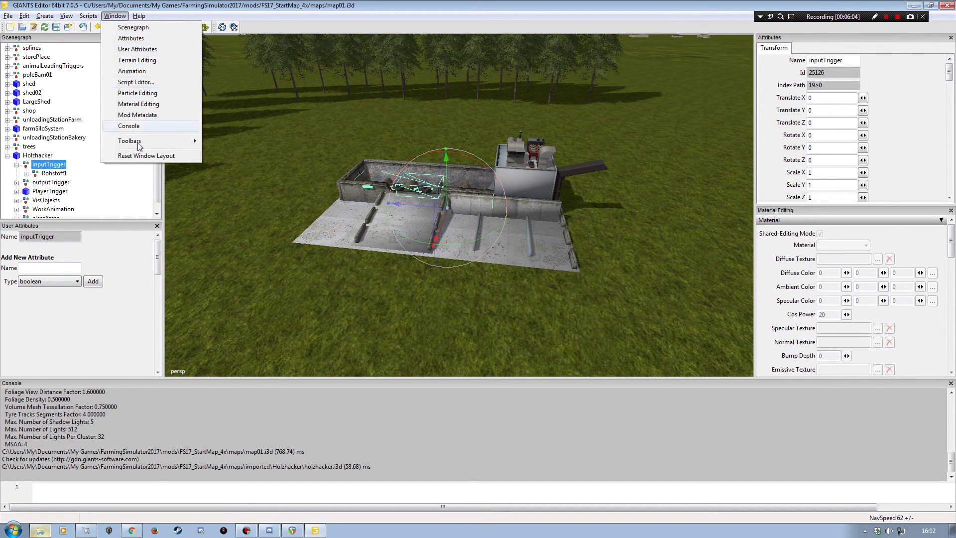
pyautogui.click(120, 263)
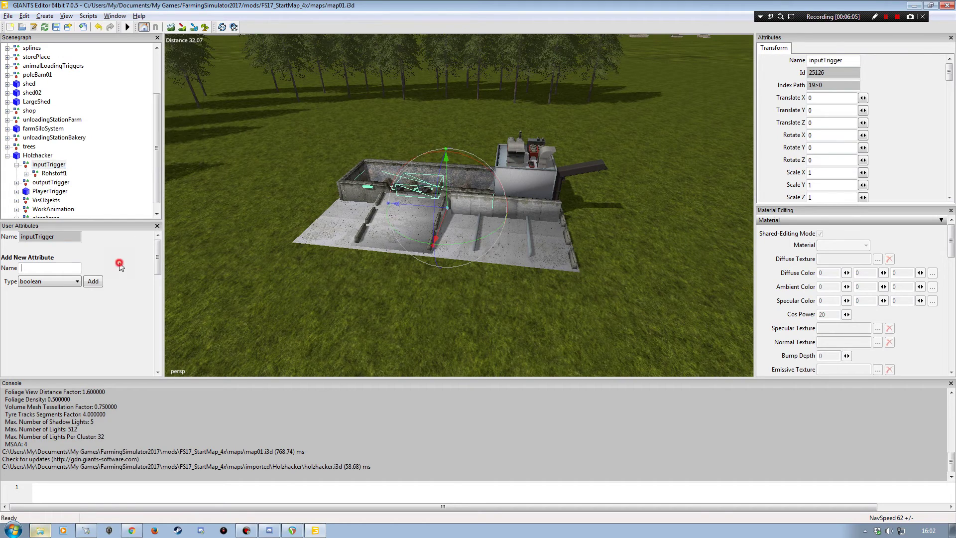
pyautogui.click(45, 173)
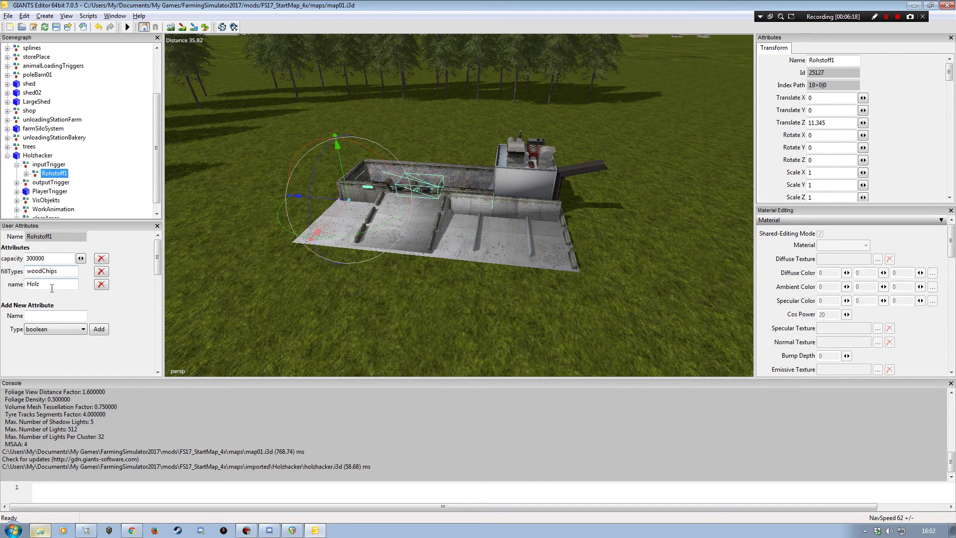
pyautogui.keyDown('alt'); pyautogui.moveTo(259, 299); pyautogui.dragTo(189, 264); pyautogui.keyUp('alt')
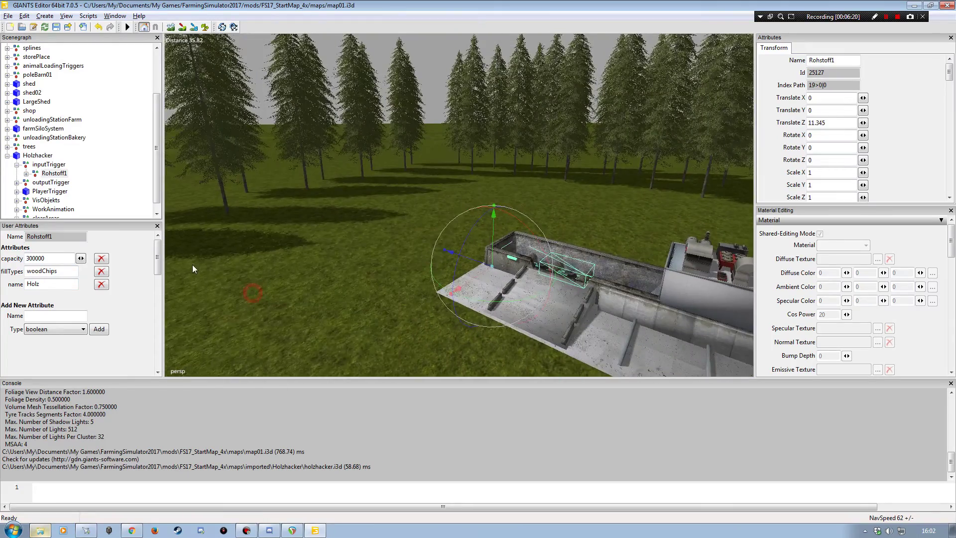
pyautogui.keyDown('alt'); pyautogui.moveTo(299, 187); pyautogui.dragTo(168, 296); pyautogui.keyUp('alt')
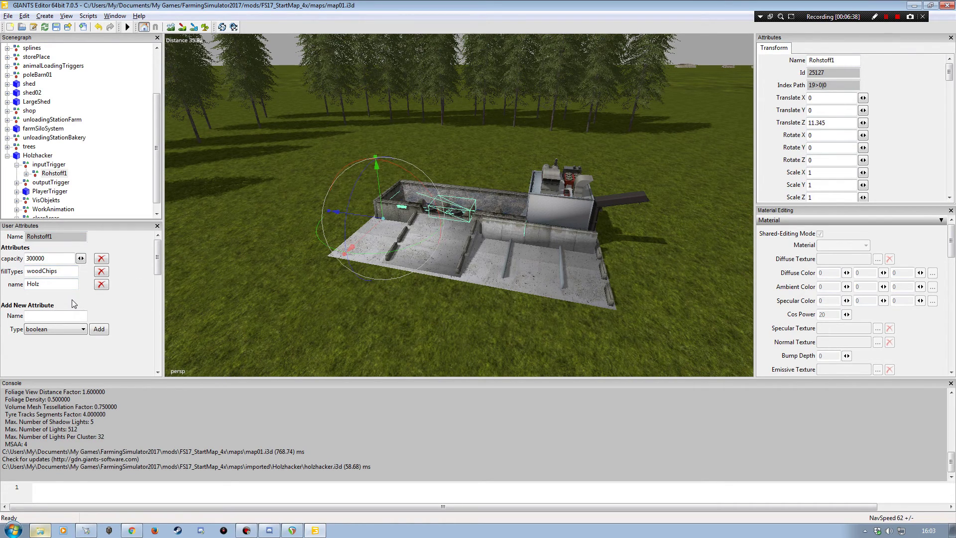
# Locate the WoodTrigger under Rohstoff1 in the log trough, then reselect Rohstoff1 and collapse it.
pyautogui.click(26, 173)
pyautogui.click(64, 192)
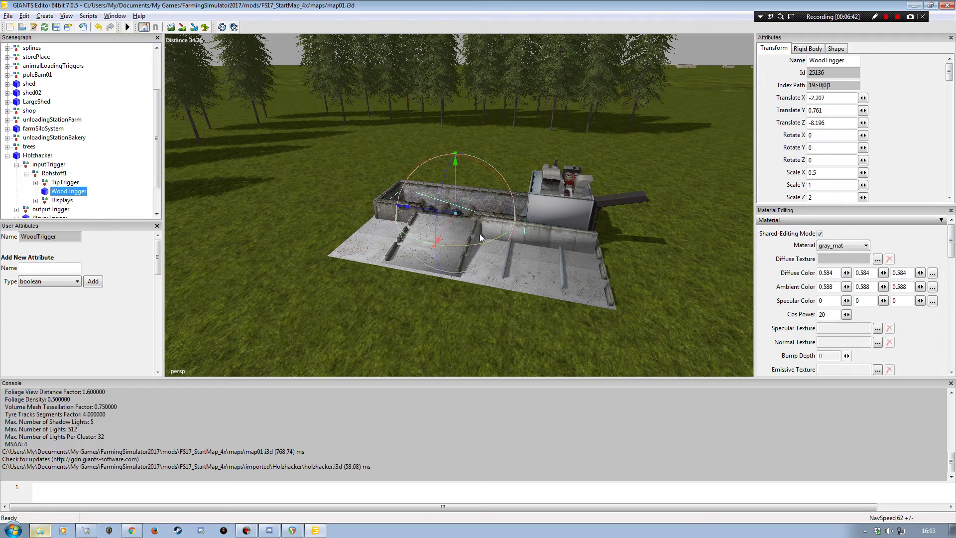
pyautogui.keyDown('alt'); pyautogui.moveTo(429, 300); pyautogui.dragTo(429, 291); pyautogui.keyUp('alt')
pyautogui.keyDown('alt'); pyautogui.moveTo(429, 288); pyautogui.dragTo(429, 264, button='right'); pyautogui.keyUp('alt')
pyautogui.keyDown('alt'); pyautogui.moveTo(429, 264); pyautogui.dragTo(381, 280); pyautogui.keyUp('alt')
pyautogui.keyDown('alt'); pyautogui.moveTo(398, 264); pyautogui.dragTo(384, 271, button='right'); pyautogui.keyUp('alt')
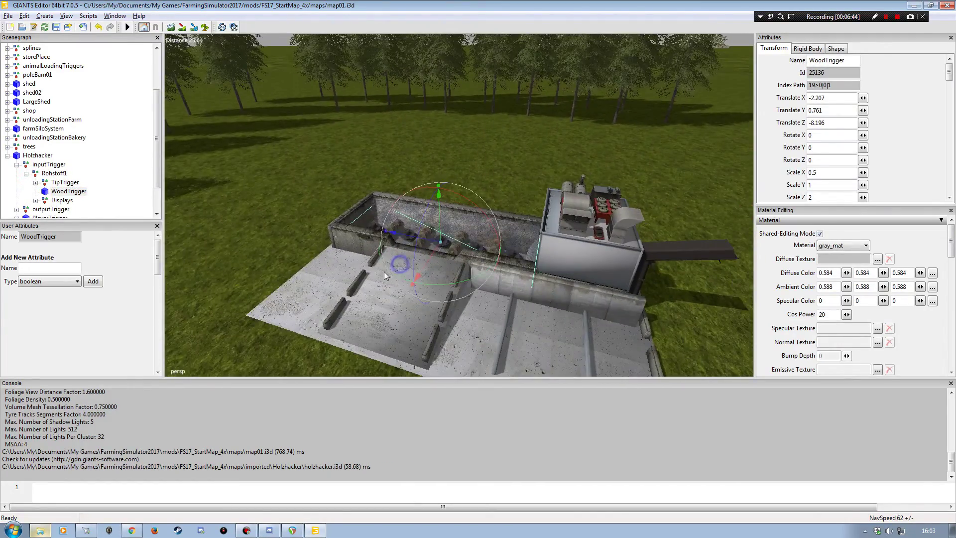
pyautogui.click(50, 174)
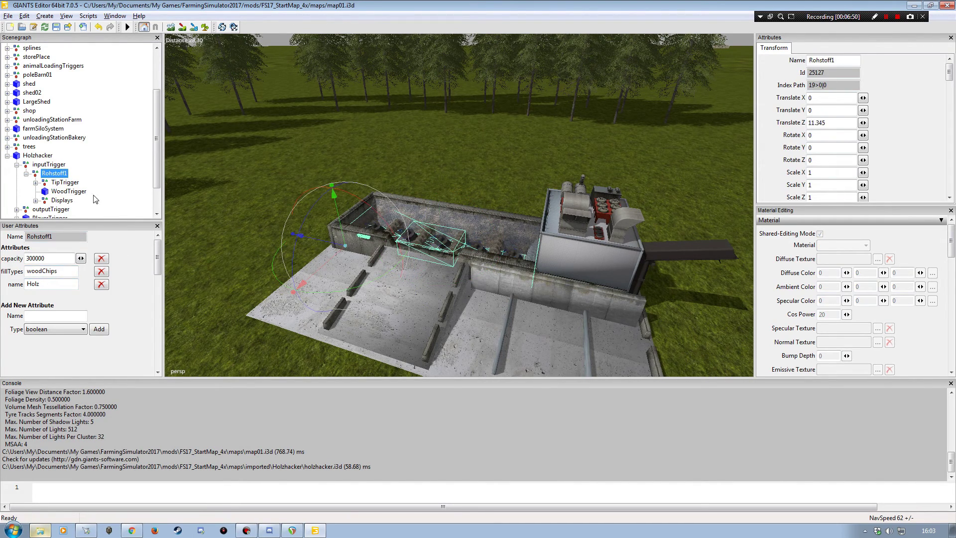
pyautogui.click(26, 174)
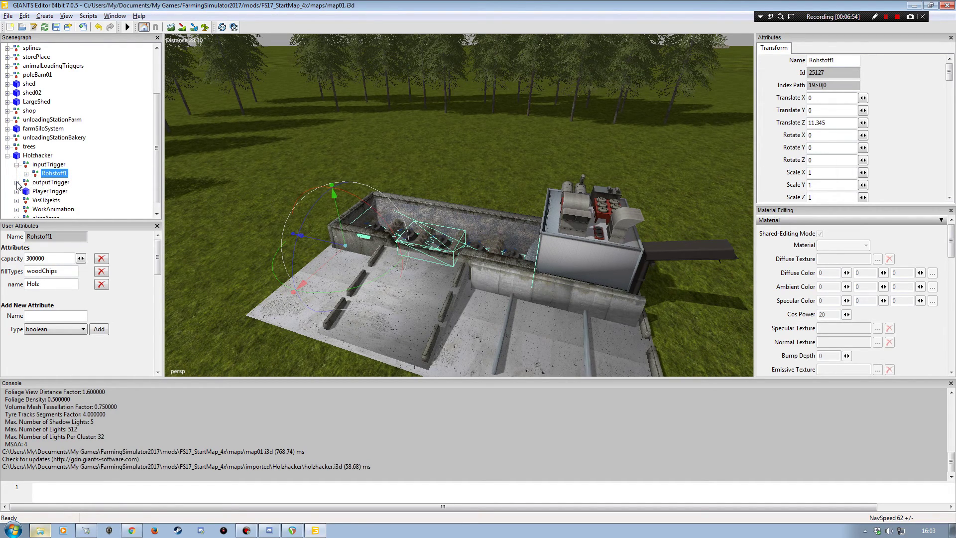
# Inspect the outputTrigger's area at the conveyor and review the user attributes of its Produkt1 node.
pyautogui.click(45, 182)
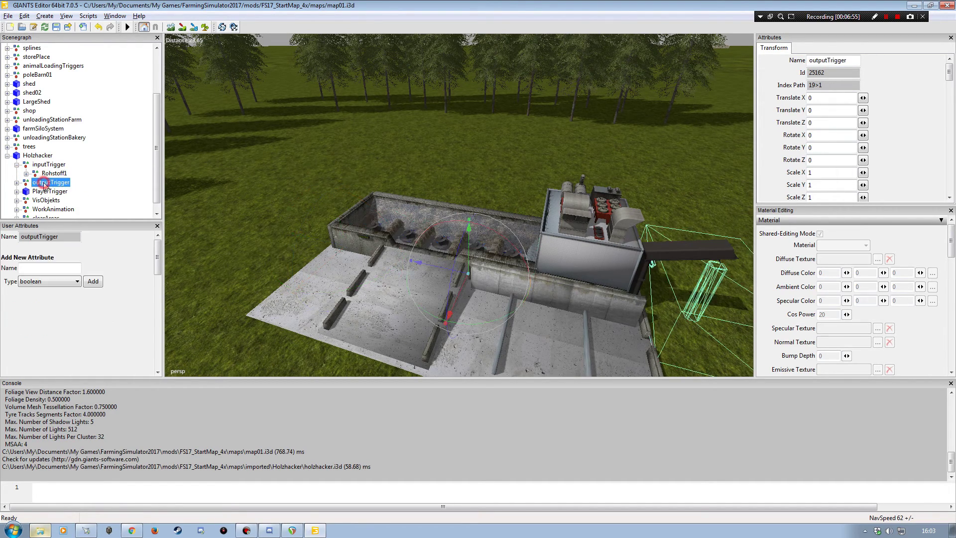
pyautogui.click(17, 183)
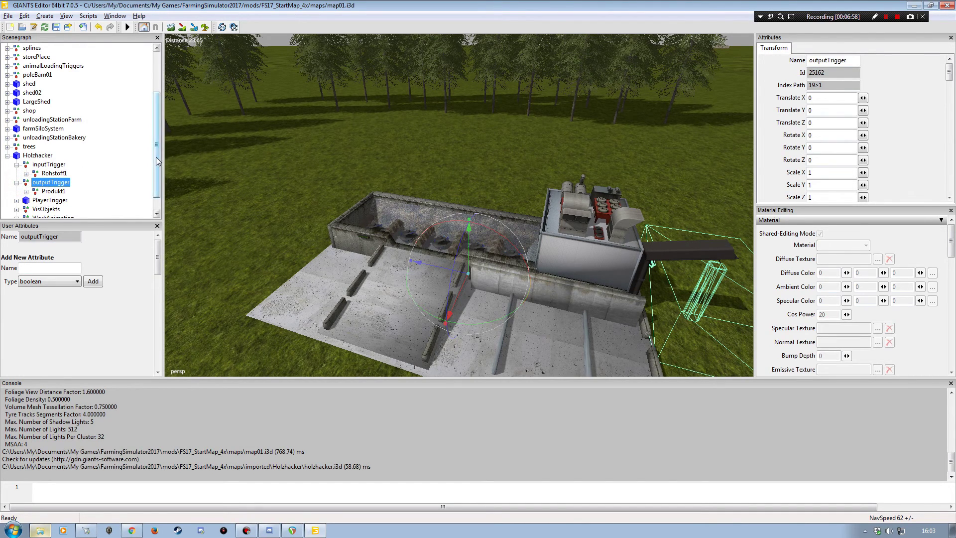
pyautogui.moveTo(157, 157); pyautogui.dragTo(156, 165)
pyautogui.moveTo(186, 255); pyautogui.dragTo(542, 196, button='right')
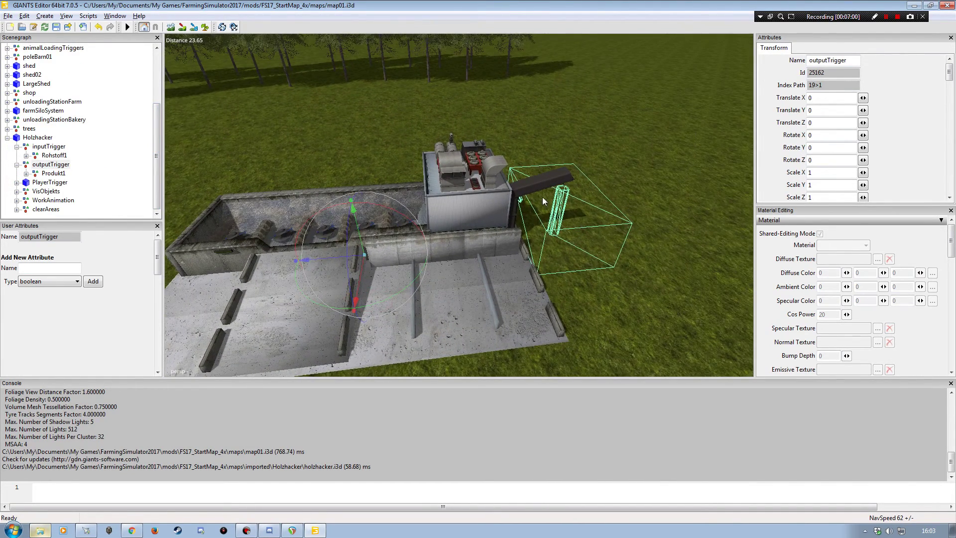
pyautogui.click(53, 173)
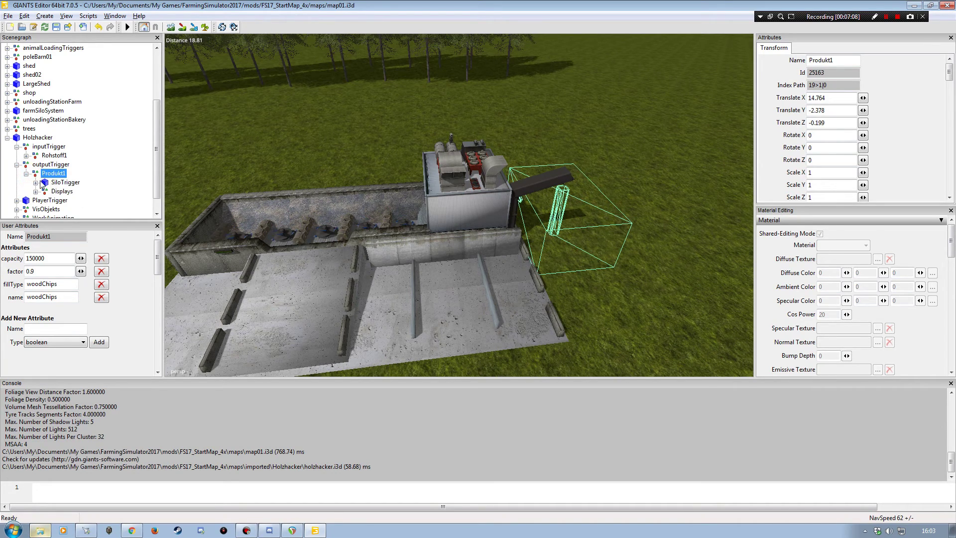
# Look through Produkt1's SiloTrigger and Displays nodes, including fillVolumeDischargeNode and the smoke effect, and collapse both.
pyautogui.click(26, 173)
pyautogui.click(75, 191)
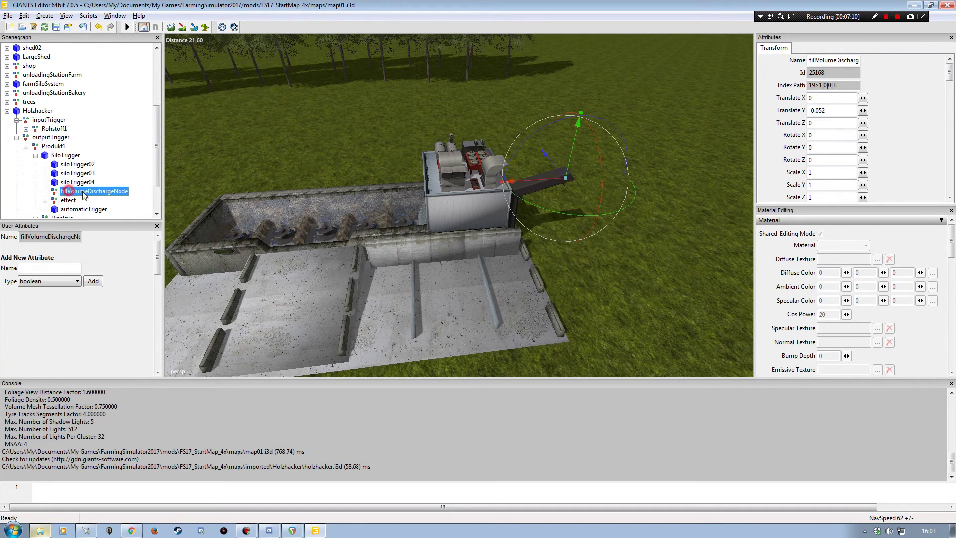
pyautogui.scroll(-1, 157, 154)
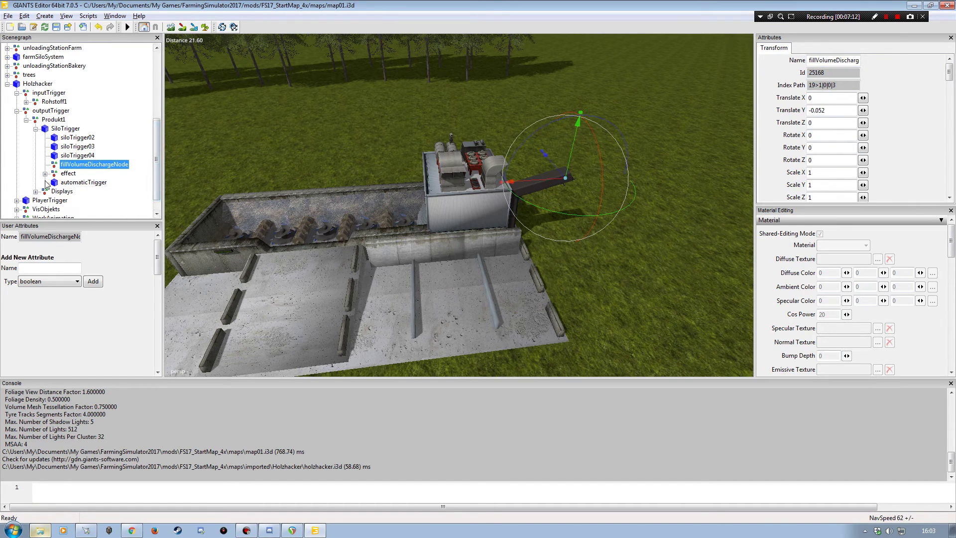
pyautogui.click(45, 174)
pyautogui.click(77, 183)
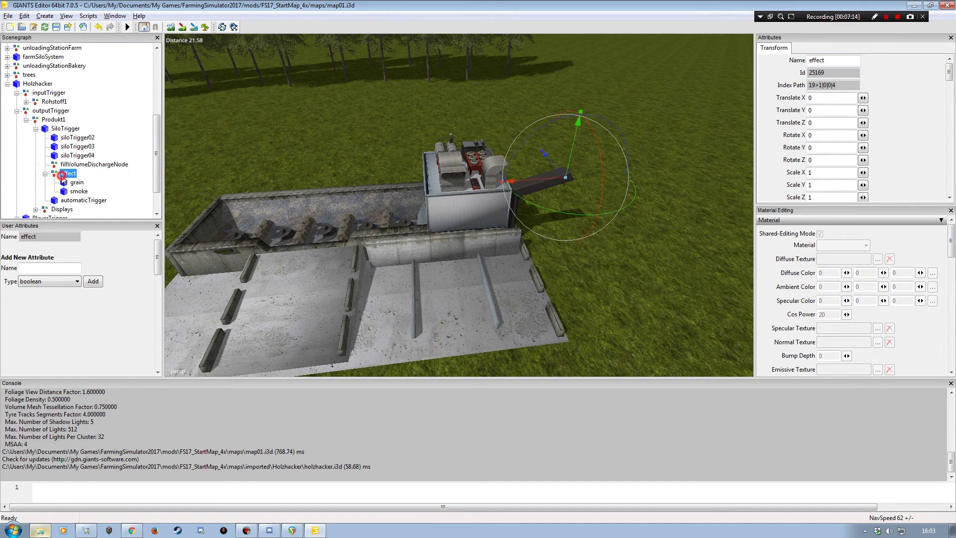
pyautogui.click(77, 192)
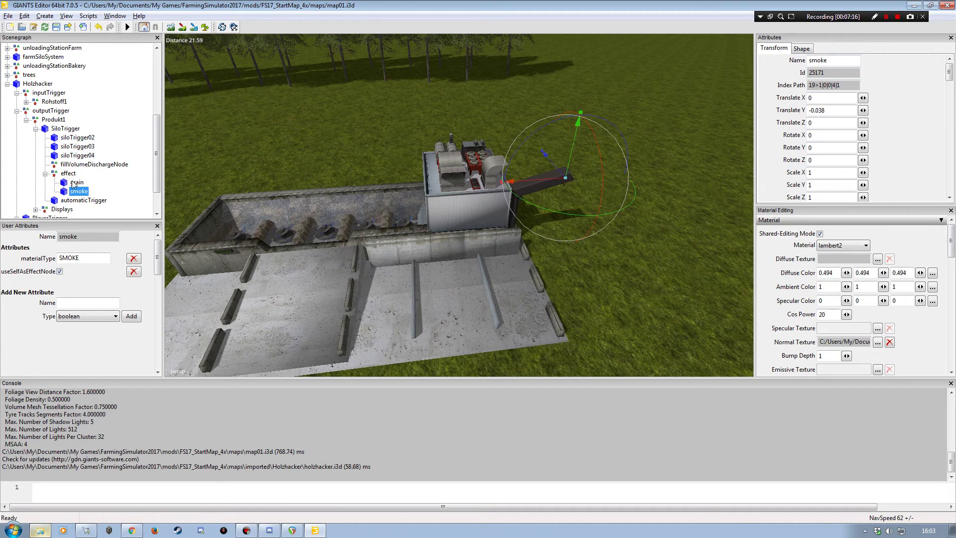
pyautogui.click(45, 173)
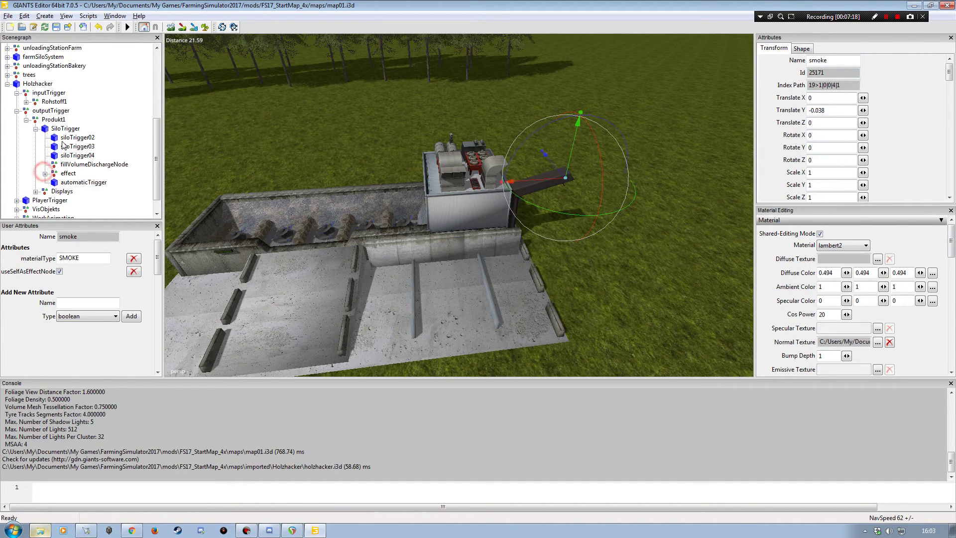
pyautogui.click(35, 128)
pyautogui.click(35, 173)
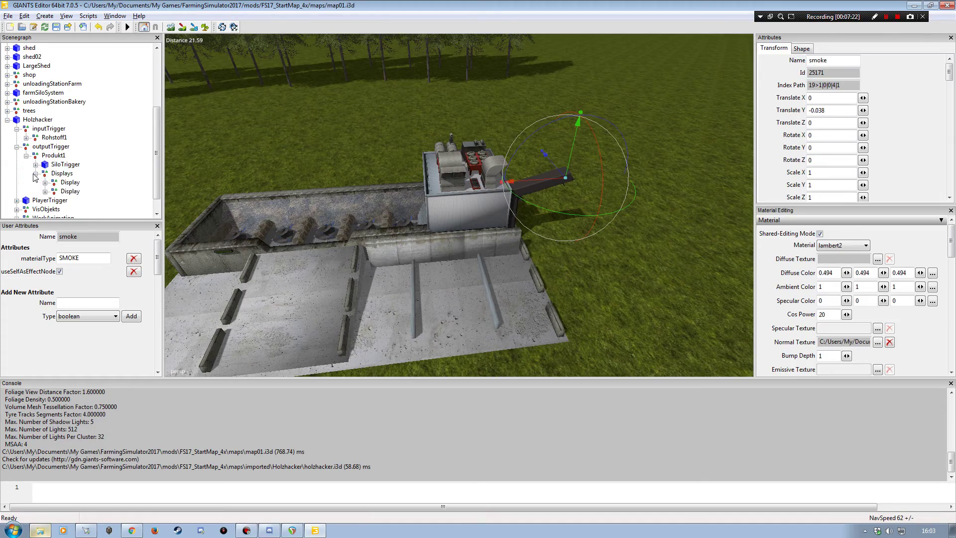
pyautogui.click(35, 174)
# Clear the selection and examine the Holzhacker's log trough, ramps and machinery housing from several sides.
pyautogui.keyDown('alt'); pyautogui.moveTo(324, 227); pyautogui.dragTo(376, 226); pyautogui.keyUp('alt')
pyautogui.click(128, 151)
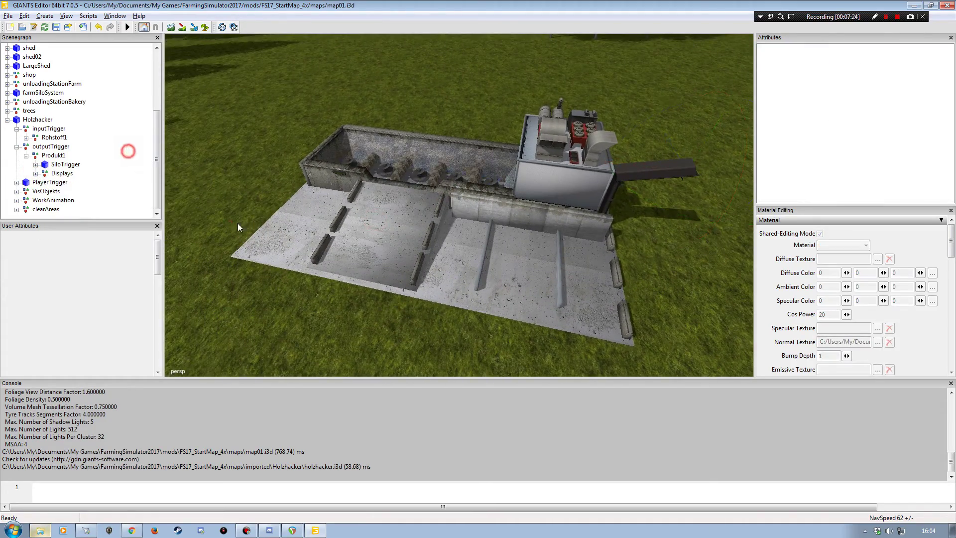
pyautogui.keyDown('alt'); pyautogui.moveTo(243, 223); pyautogui.dragTo(204, 220, button='right'); pyautogui.keyUp('alt')
pyautogui.keyDown('alt'); pyautogui.moveTo(201, 196); pyautogui.dragTo(192, 171); pyautogui.keyUp('alt')
pyautogui.keyDown('alt'); pyautogui.moveTo(192, 170); pyautogui.dragTo(172, 164, button='right'); pyautogui.keyUp('alt')
pyautogui.keyDown('alt'); pyautogui.moveTo(173, 163); pyautogui.dragTo(321, 175); pyautogui.keyUp('alt')
pyautogui.keyDown('alt'); pyautogui.moveTo(321, 174); pyautogui.dragTo(279, 196, button='right'); pyautogui.keyUp('alt')
pyautogui.keyDown('alt'); pyautogui.moveTo(279, 197); pyautogui.dragTo(356, 191); pyautogui.keyUp('alt')
pyautogui.moveTo(356, 190)
pyautogui.keyDown('alt'); pyautogui.mouseDown(button='right')
pyautogui.moveTo(365, 172)
pyautogui.moveTo(350, 194)
pyautogui.moveTo(351, 172)
pyautogui.mouseUp(button='right'); pyautogui.keyUp('alt')
pyautogui.keyDown('alt'); pyautogui.moveTo(350, 172); pyautogui.dragTo(250, 144); pyautogui.keyUp('alt')
pyautogui.keyDown('alt'); pyautogui.moveTo(250, 146); pyautogui.dragTo(212, 128, button='right'); pyautogui.keyUp('alt')
pyautogui.keyDown('alt'); pyautogui.moveTo(212, 127); pyautogui.dragTo(387, 190); pyautogui.keyUp('alt')
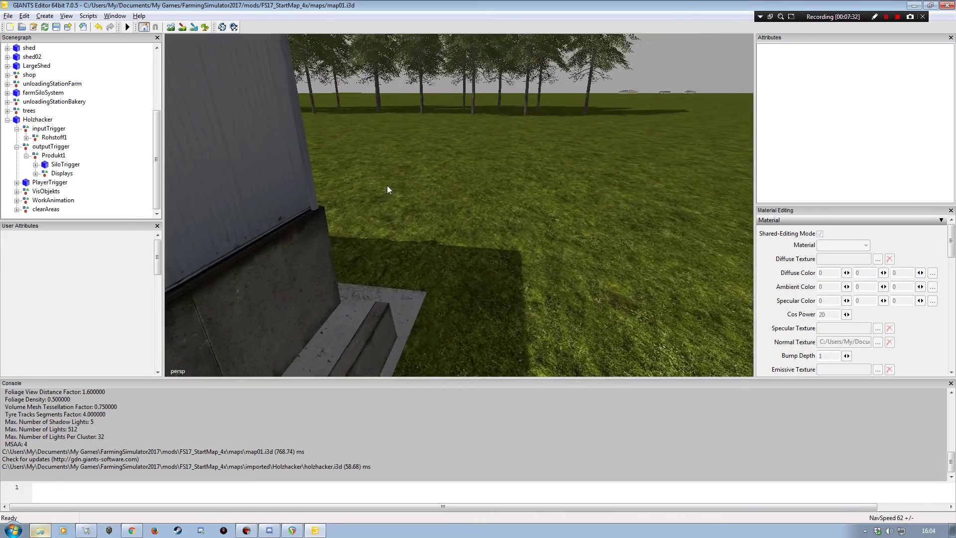
pyautogui.keyDown('alt'); pyautogui.moveTo(386, 186); pyautogui.dragTo(405, 196, button='right'); pyautogui.keyUp('alt')
pyautogui.keyDown('alt'); pyautogui.moveTo(405, 196); pyautogui.dragTo(283, 201); pyautogui.keyUp('alt')
pyautogui.keyDown('alt'); pyautogui.moveTo(283, 201); pyautogui.dragTo(265, 161, button='right'); pyautogui.keyUp('alt')
pyautogui.keyDown('alt'); pyautogui.moveTo(266, 161); pyautogui.dragTo(399, 201); pyautogui.keyUp('alt')
pyautogui.keyDown('alt'); pyautogui.moveTo(399, 200); pyautogui.dragTo(364, 205, button='right'); pyautogui.keyUp('alt')
pyautogui.keyDown('alt'); pyautogui.moveTo(379, 192); pyautogui.dragTo(412, 168); pyautogui.keyUp('alt')
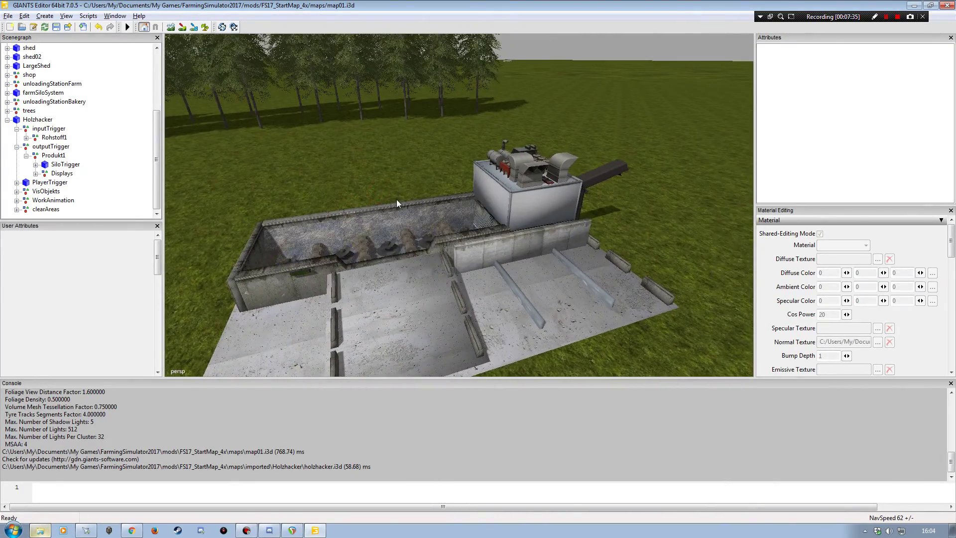
# Collapse the output and input trigger groups and check the Bildschirm nodes under PlayerTrigger, collapsing that group as well.
pyautogui.click(26, 156)
pyautogui.click(16, 165)
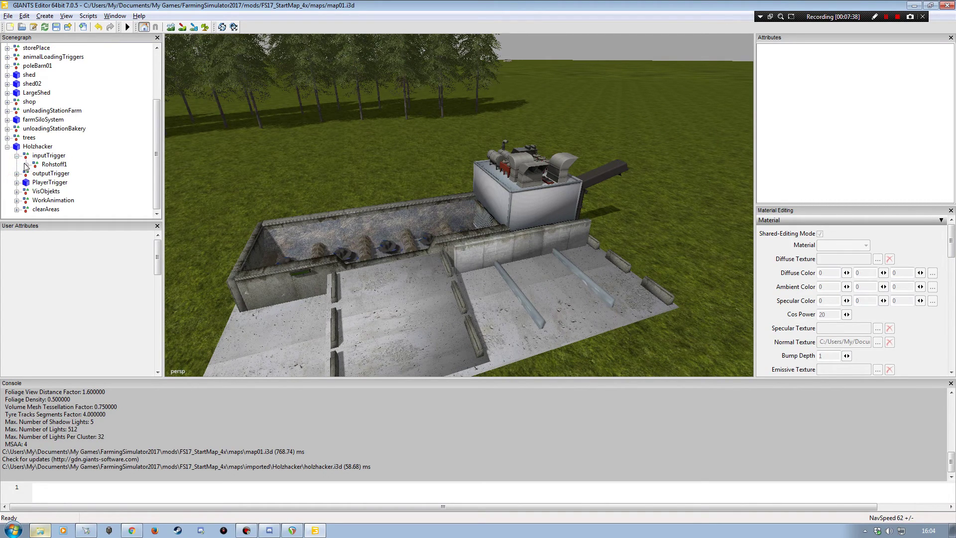
pyautogui.click(17, 156)
pyautogui.click(17, 182)
pyautogui.click(26, 191)
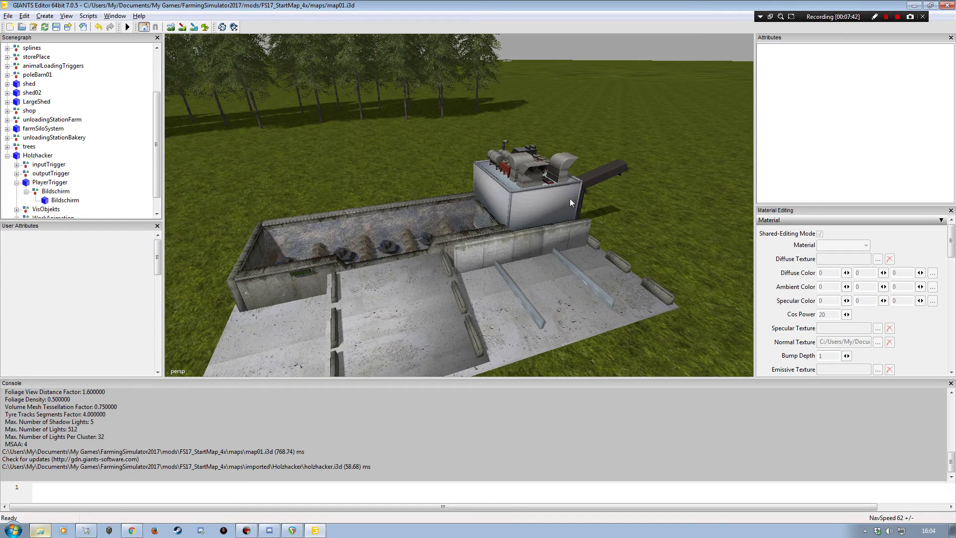
pyautogui.click(26, 191)
pyautogui.click(17, 183)
# Examine the Holzhacker's machinery housing, conveyor and ramps from the conveyor end.
pyautogui.keyDown('alt'); pyautogui.moveTo(398, 219); pyautogui.dragTo(466, 243, button='right'); pyautogui.keyUp('alt')
pyautogui.keyDown('alt'); pyautogui.moveTo(465, 243); pyautogui.dragTo(219, 219); pyautogui.keyUp('alt')
pyautogui.keyDown('alt'); pyautogui.moveTo(306, 220); pyautogui.dragTo(195, 230); pyautogui.keyUp('alt')
pyautogui.keyDown('alt'); pyautogui.moveTo(192, 226); pyautogui.dragTo(249, 234, button='right'); pyautogui.keyUp('alt')
pyautogui.keyDown('alt'); pyautogui.moveTo(229, 239); pyautogui.dragTo(413, 294); pyautogui.keyUp('alt')
pyautogui.keyDown('alt'); pyautogui.moveTo(406, 260); pyautogui.dragTo(501, 211); pyautogui.keyUp('alt')
pyautogui.keyDown('alt'); pyautogui.moveTo(449, 234); pyautogui.dragTo(397, 234, button='right'); pyautogui.keyUp('alt')
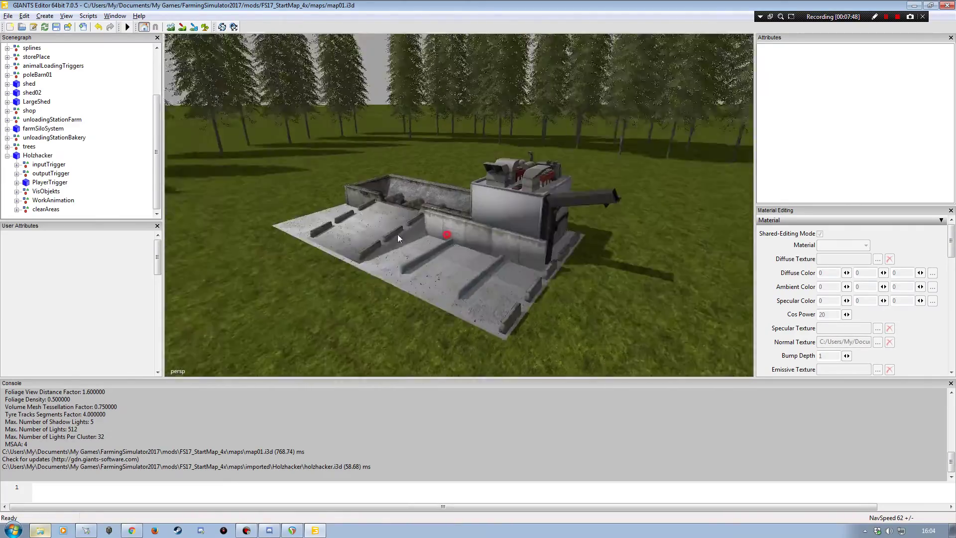
pyautogui.keyDown('alt'); pyautogui.moveTo(398, 234); pyautogui.dragTo(384, 208); pyautogui.keyUp('alt')
# Select the VisObjekts group and inspect which parts of the Holzhacker it covers.
pyautogui.click(39, 192)
pyautogui.keyDown('alt'); pyautogui.moveTo(478, 286); pyautogui.dragTo(372, 278, button='right'); pyautogui.keyUp('alt')
pyautogui.keyDown('alt'); pyautogui.moveTo(371, 278); pyautogui.dragTo(423, 288); pyautogui.keyUp('alt')
pyautogui.keyDown('alt'); pyautogui.moveTo(422, 288); pyautogui.dragTo(473, 281, button='right'); pyautogui.keyUp('alt')
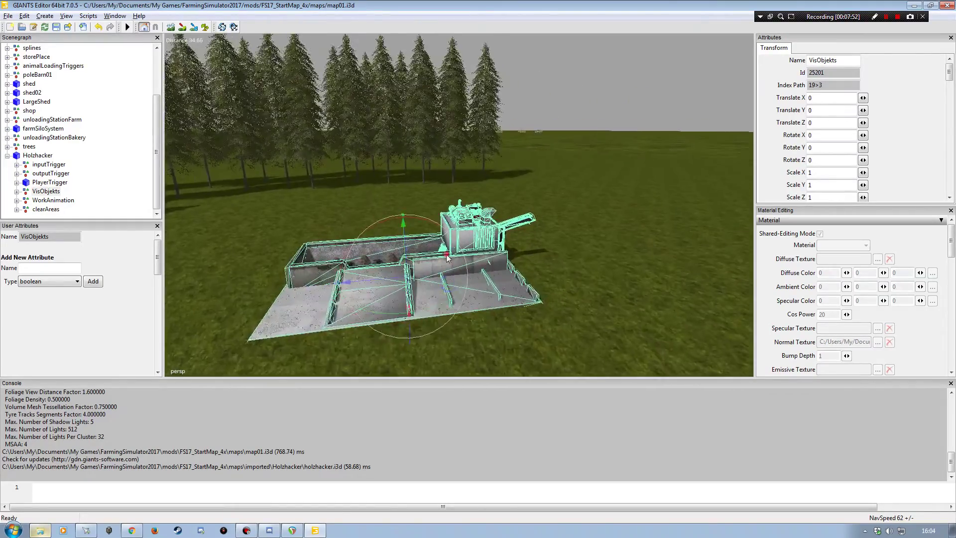
pyautogui.keyDown('alt'); pyautogui.moveTo(329, 259); pyautogui.dragTo(295, 221); pyautogui.keyUp('alt')
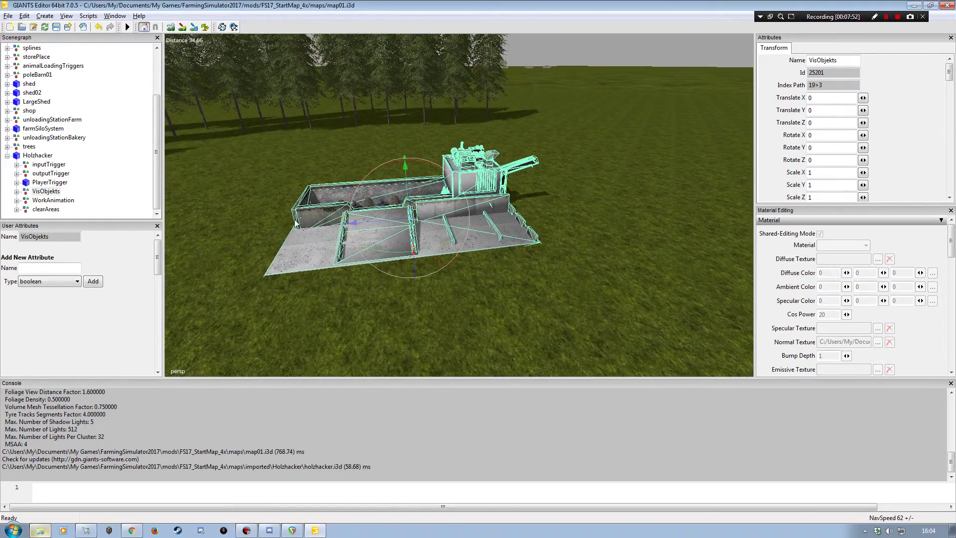
# Expand the Holzhacker's WorkAnimation group and its PS subgroup to review their child nodes and attributes.
pyautogui.click(57, 199)
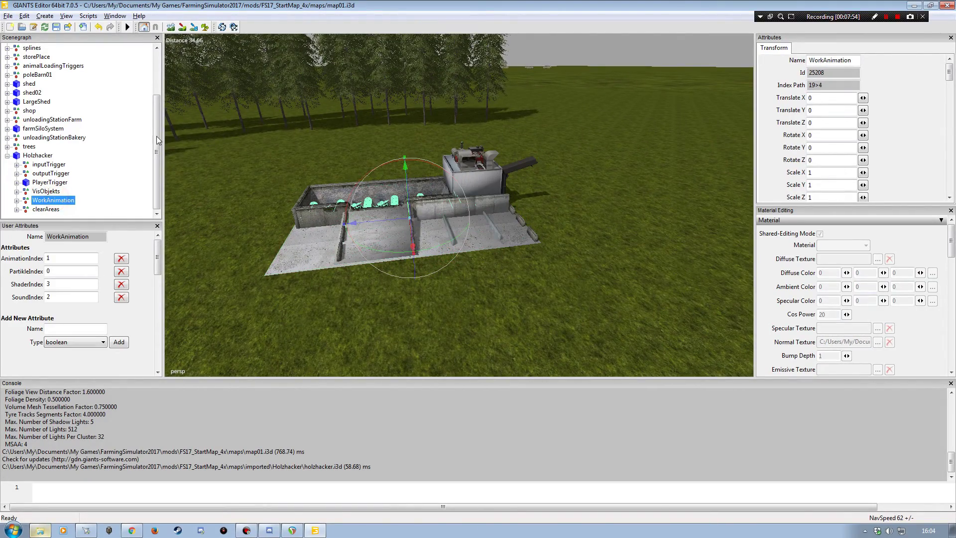
pyautogui.click(16, 201)
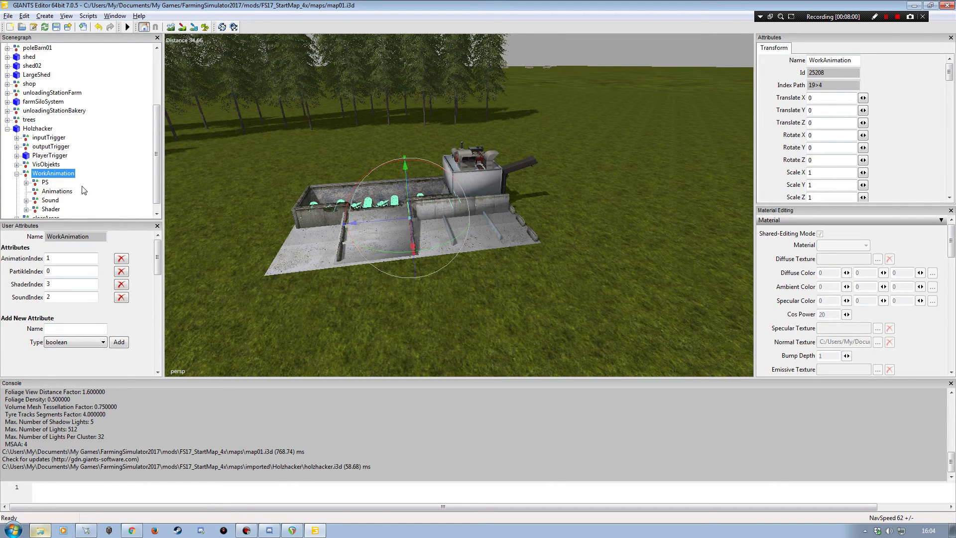
pyautogui.click(43, 183)
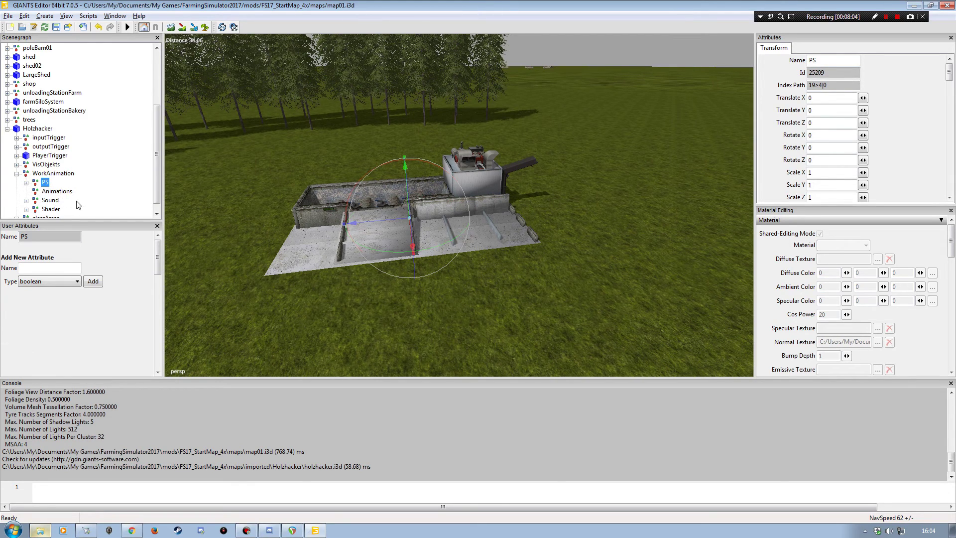
pyautogui.click(26, 183)
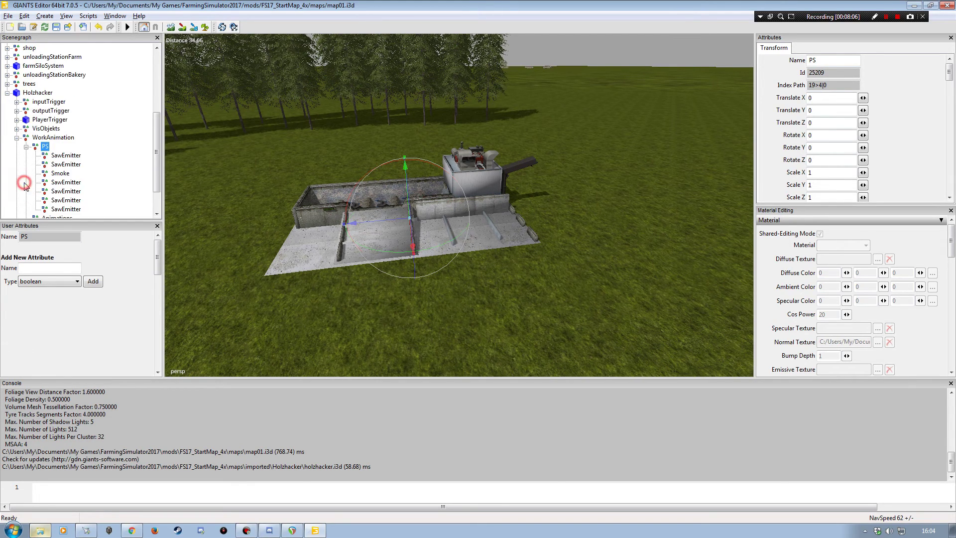
# Go through the SawEmitter nodes in the PS group and check the first one's particleSystemFilename path.
pyautogui.click(65, 165)
pyautogui.press('Down')
pyautogui.press('Down')
pyautogui.press('Down')
pyautogui.press('Down')
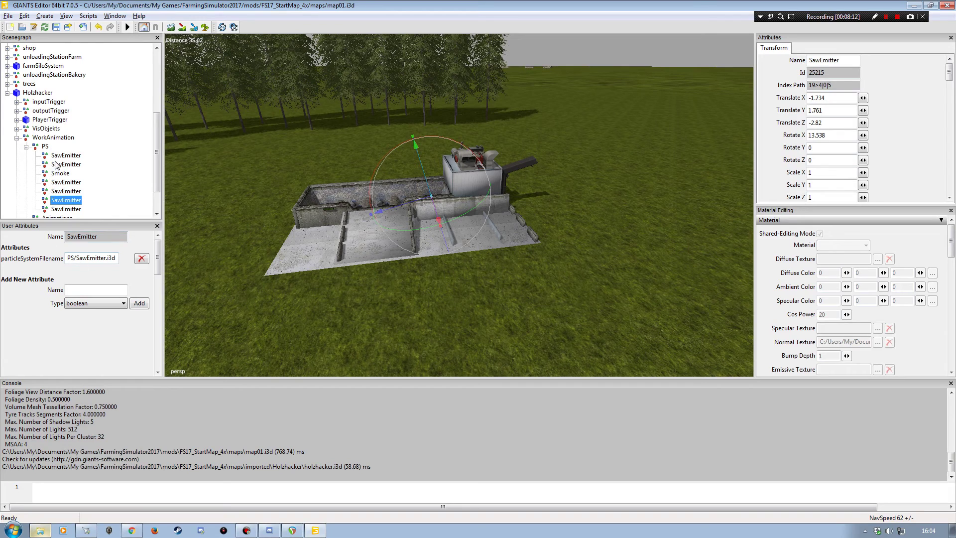
pyautogui.click(59, 156)
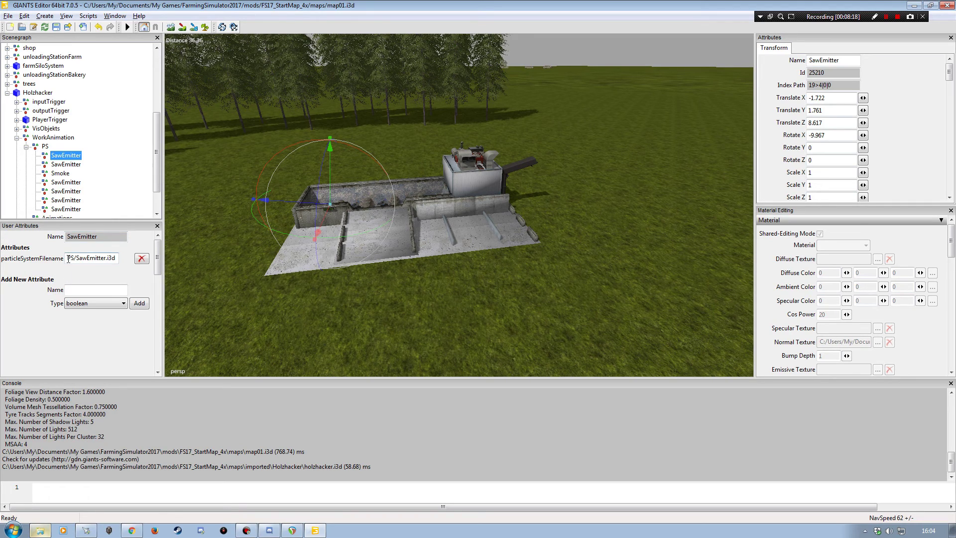
pyautogui.moveTo(68, 258); pyautogui.dragTo(109, 258)
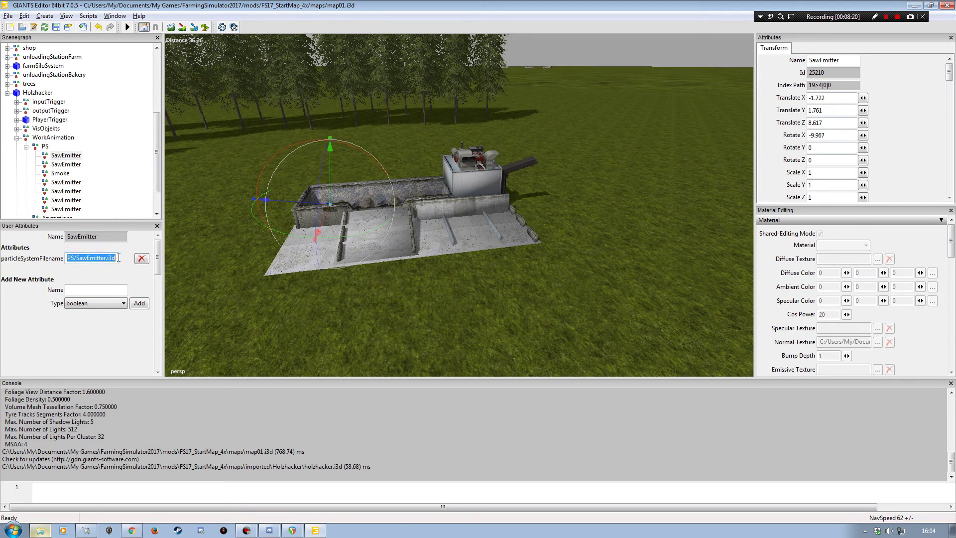
pyautogui.click(118, 258)
# In Windows Explorer, move the PS folder from maps\imported\Holzhacker into the FS17_StartMap_4x maps folder.
pyautogui.click(40, 530)
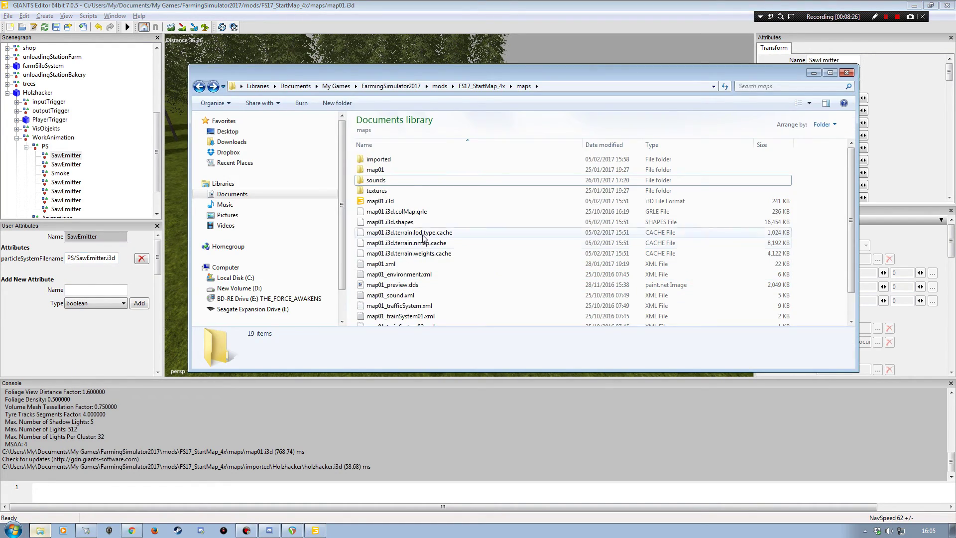
pyautogui.doubleClick(378, 159)
pyautogui.click(376, 170)
pyautogui.doubleClick(376, 170)
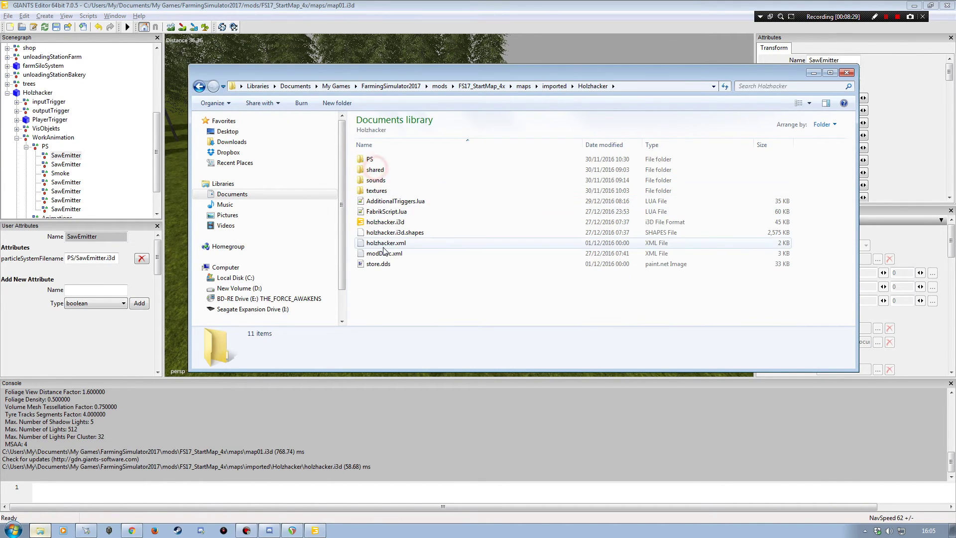
pyautogui.doubleClick(372, 160)
pyautogui.press('BackSpace')
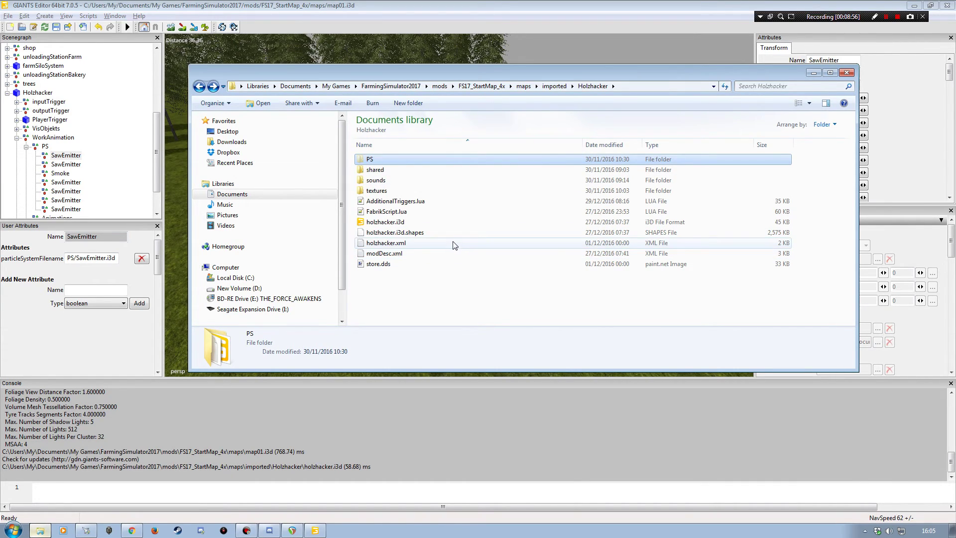
pyautogui.press('BackSpace')
pyautogui.press('BackSpace')
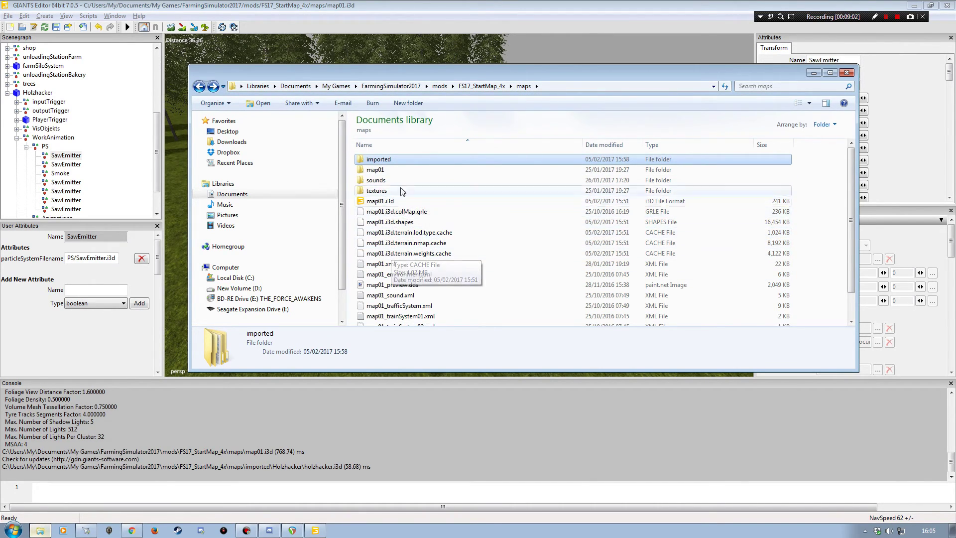
pyautogui.hotkey('ctrl', 'v')
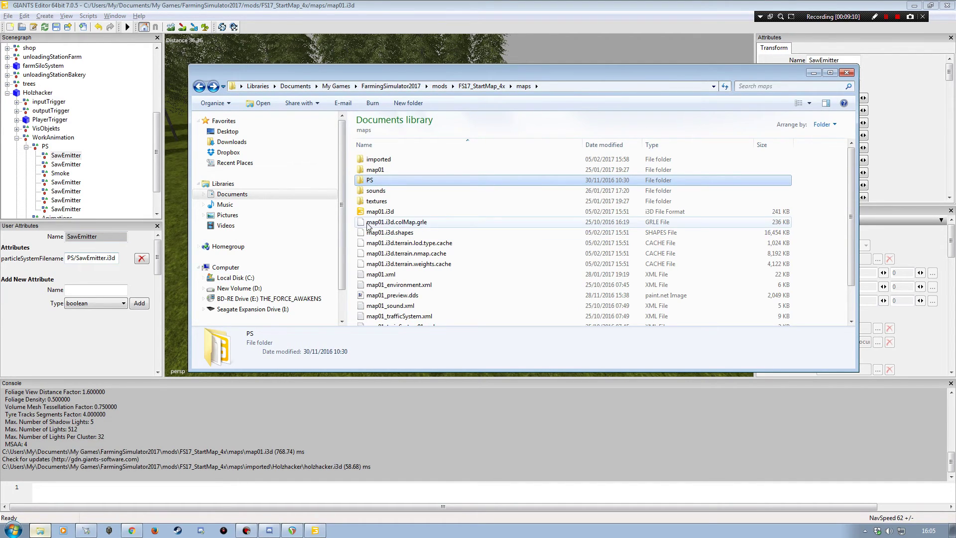
# Back in GIANTS Editor, check the particle file paths of the Smoke node and the SawEmitter nodes below it.
pyautogui.click(63, 173)
pyautogui.click(65, 182)
pyautogui.click(66, 200)
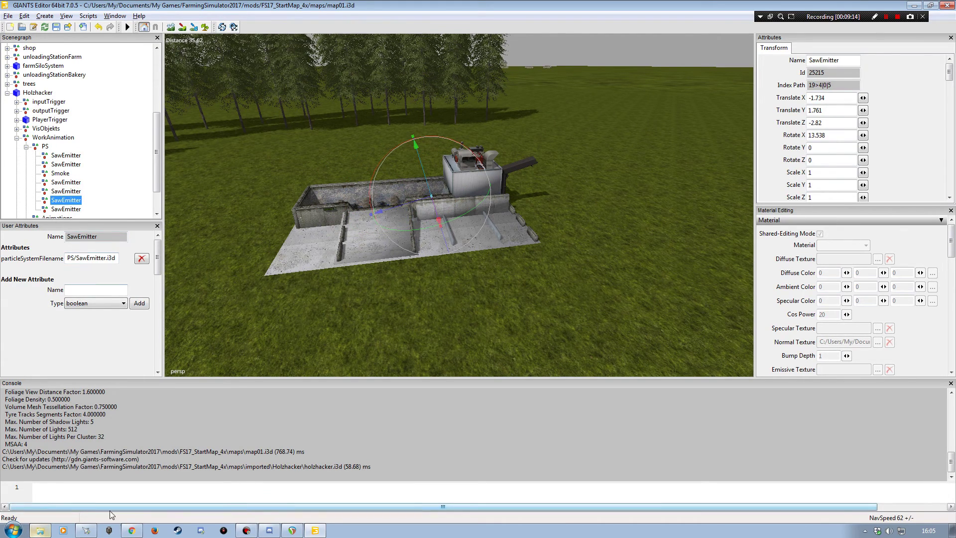
# Inspect the PS folder's files in the maps folder and compare the location with the SawEmitter's particleSystemFilename path.
pyautogui.click(40, 530)
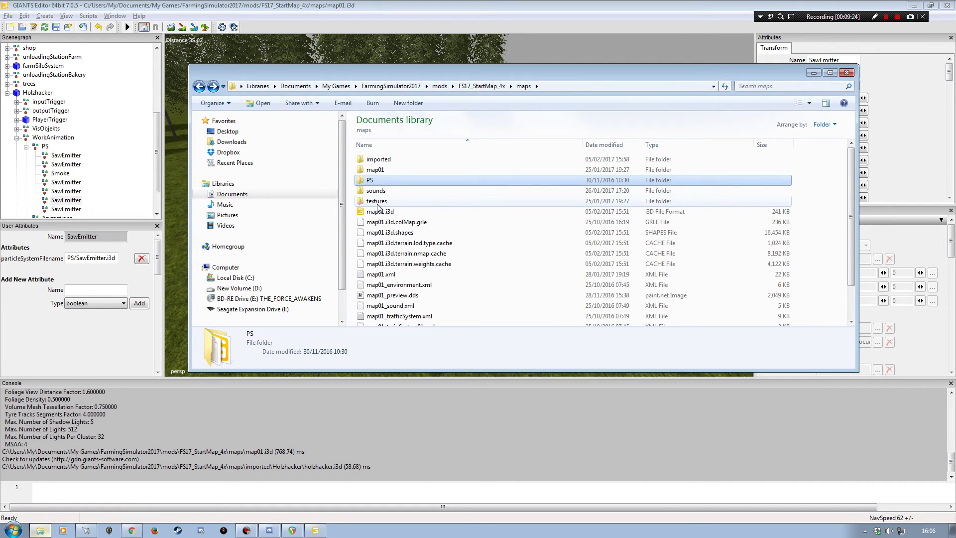
pyautogui.doubleClick(372, 181)
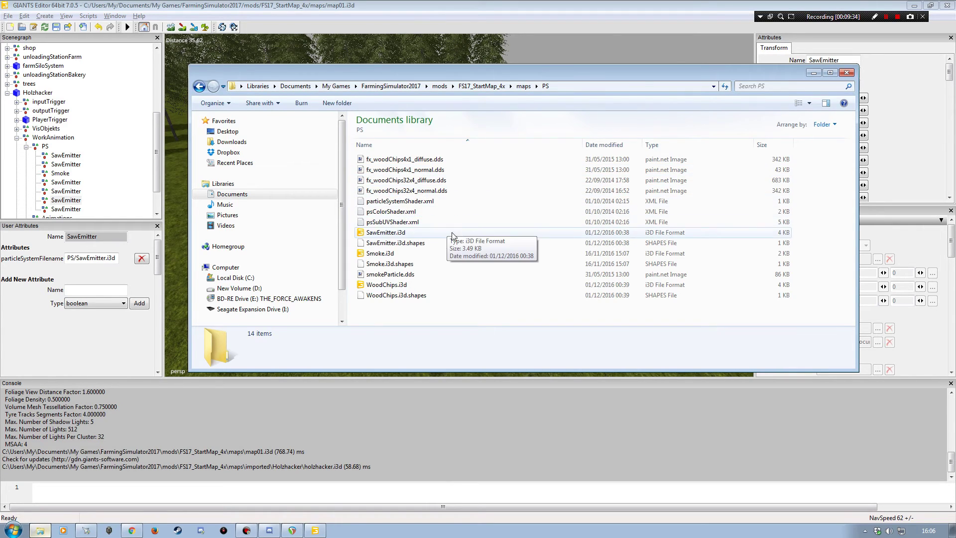
pyautogui.press('BackSpace')
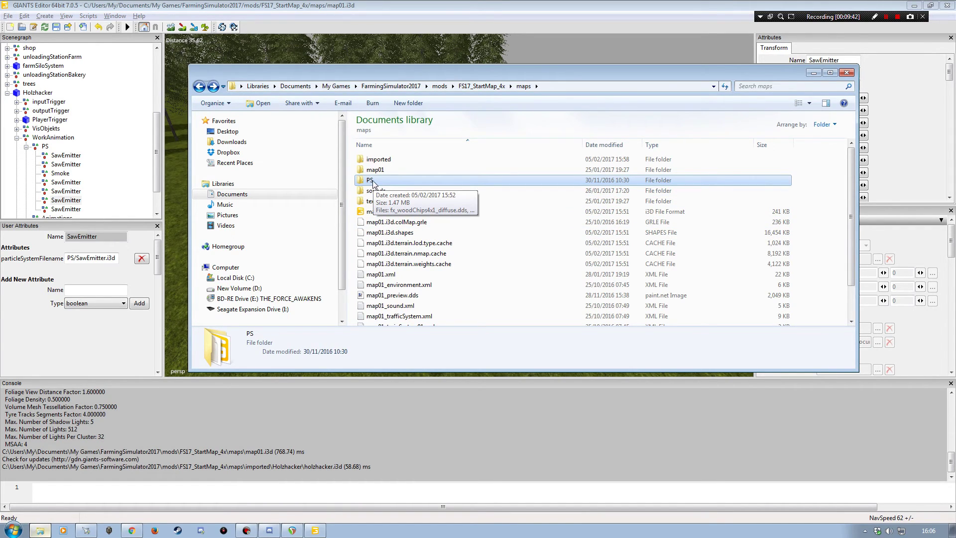
pyautogui.click(73, 258)
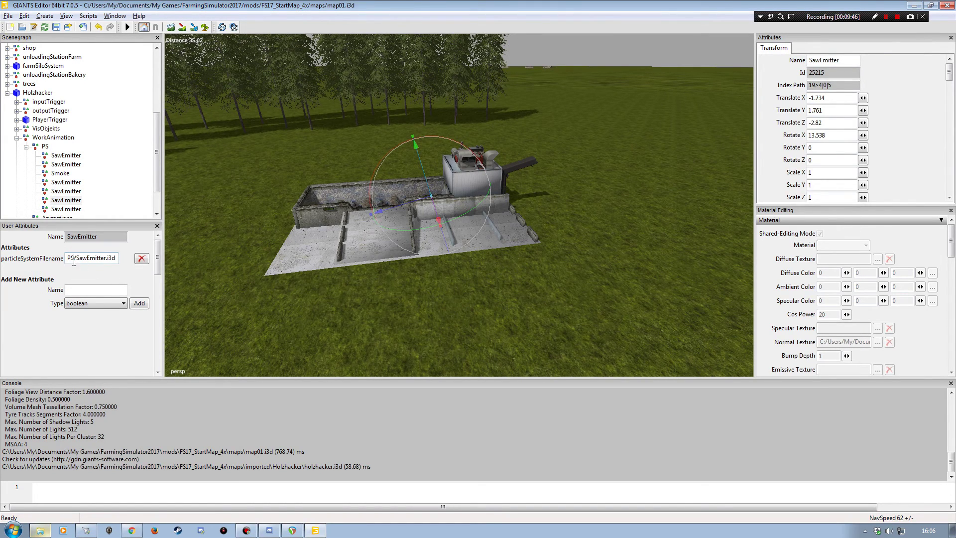
pyautogui.click(45, 529)
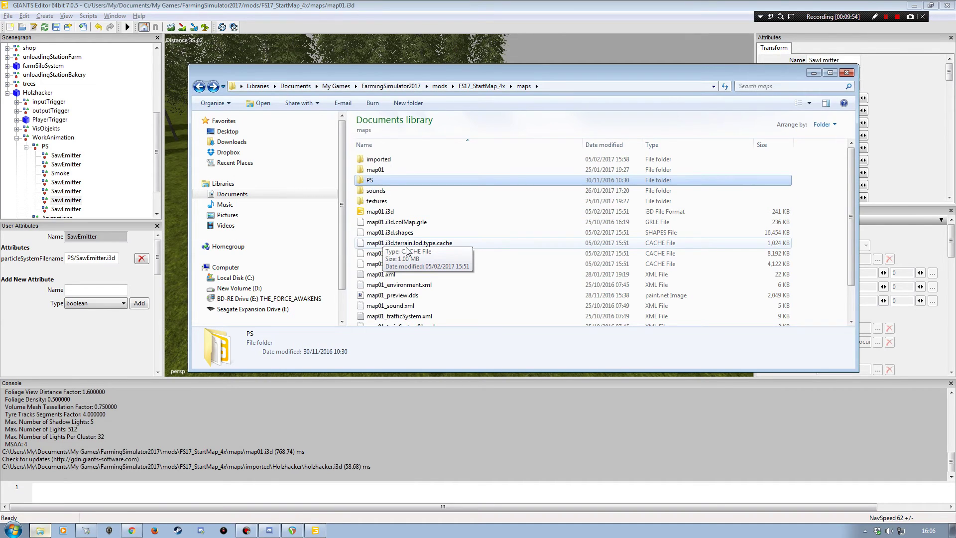
pyautogui.click(813, 73)
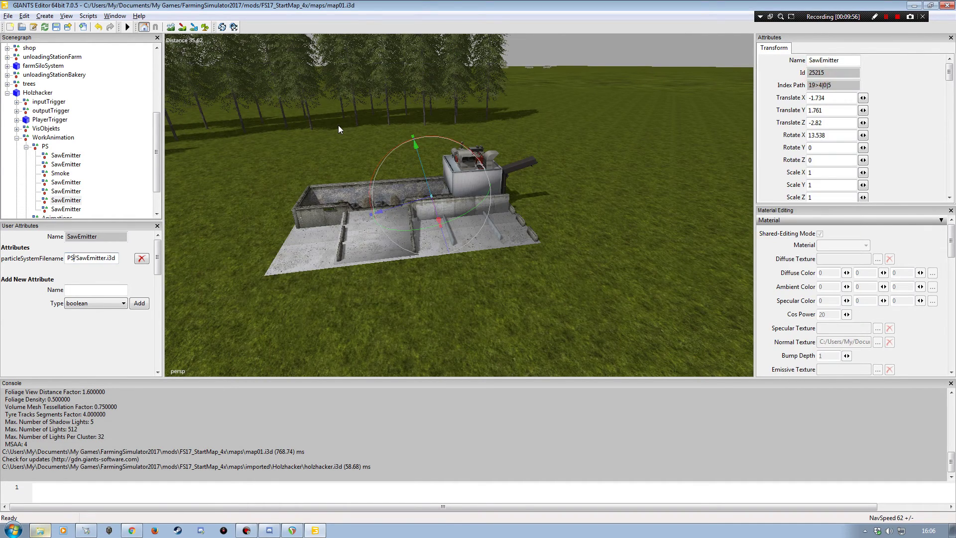
# Collapse the PS and WorkAnimation groups in the scene tree.
pyautogui.scroll(-2, 152, 160)
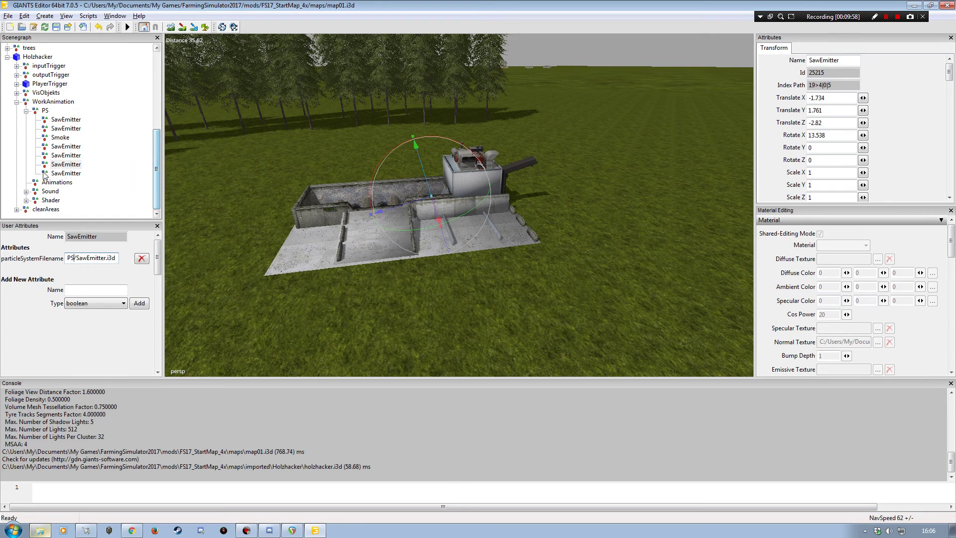
pyautogui.click(26, 112)
pyautogui.click(16, 164)
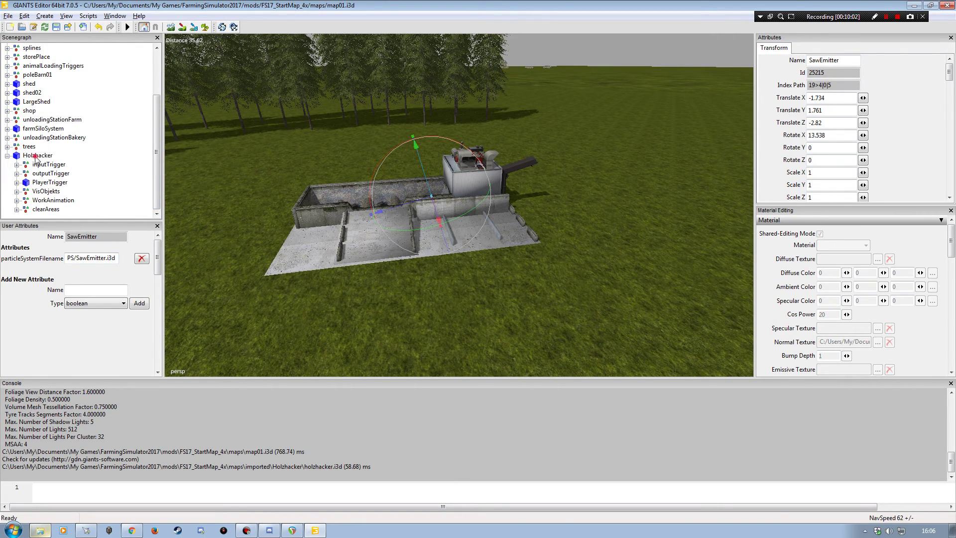
# Select the Holzhacker root node, read its onCreate attribute through to the end, and collapse the node.
pyautogui.click(35, 156)
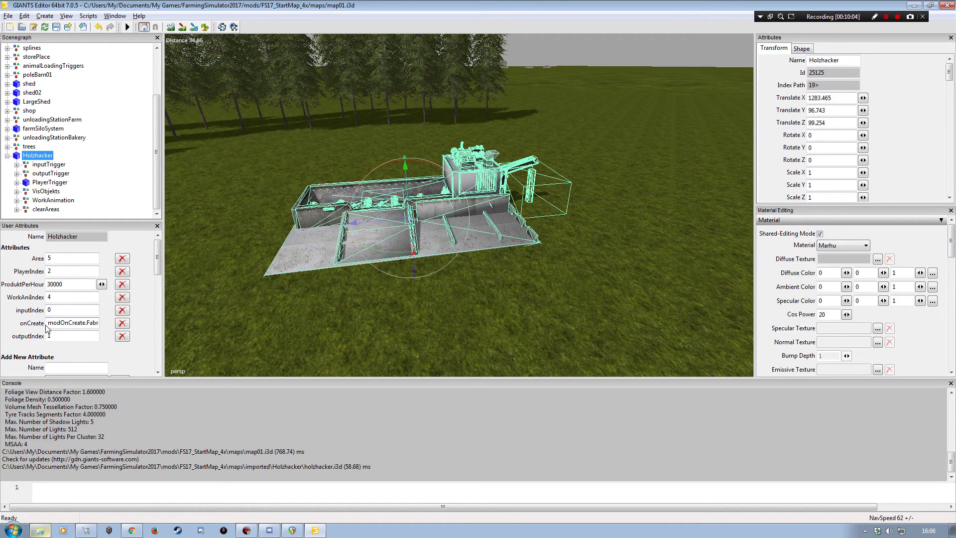
pyautogui.click(69, 324)
pyautogui.press('Right')
pyautogui.press('Right')
pyautogui.press('Right')
pyautogui.press('Right')
pyautogui.press('Right')
pyautogui.press('Right')
pyautogui.press('Right')
pyautogui.press('Right')
pyautogui.press('Right')
pyautogui.press('Right')
pyautogui.press('Right')
pyautogui.press('Right')
pyautogui.press('Right')
pyautogui.press('Right')
pyautogui.press('Right')
pyautogui.press('Right')
pyautogui.press('Right')
pyautogui.press('Right')
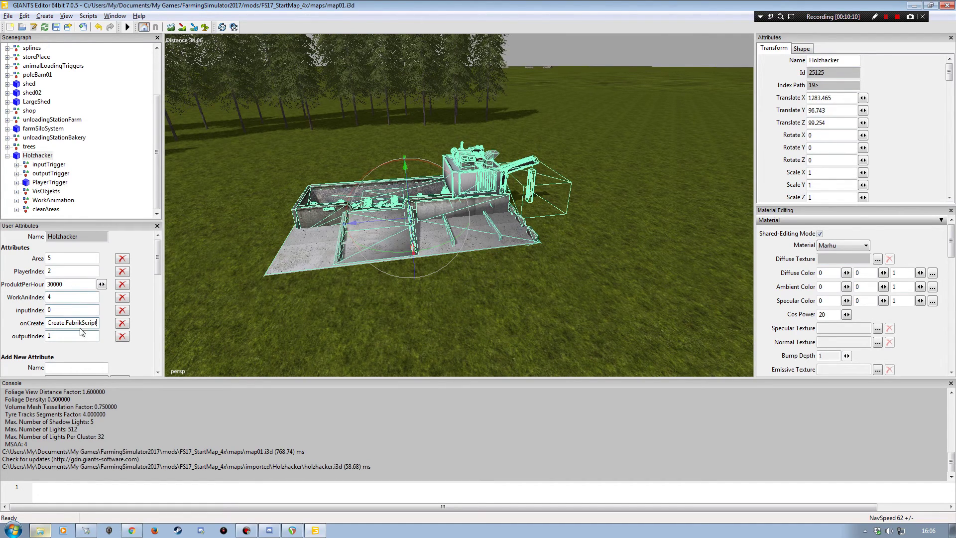
pyautogui.click(7, 155)
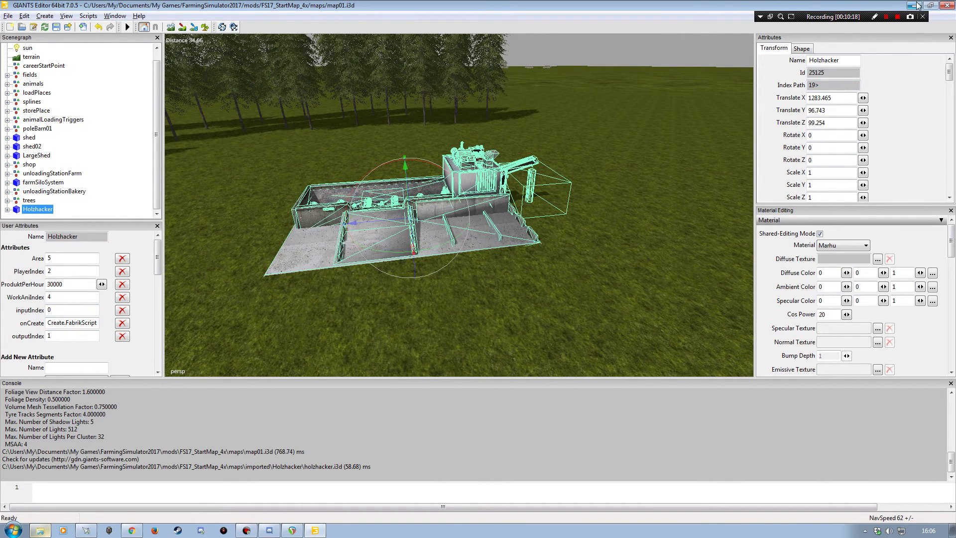
# Clear the selection, save map01.i3d and close GIANTS Editor.
pyautogui.click(119, 187)
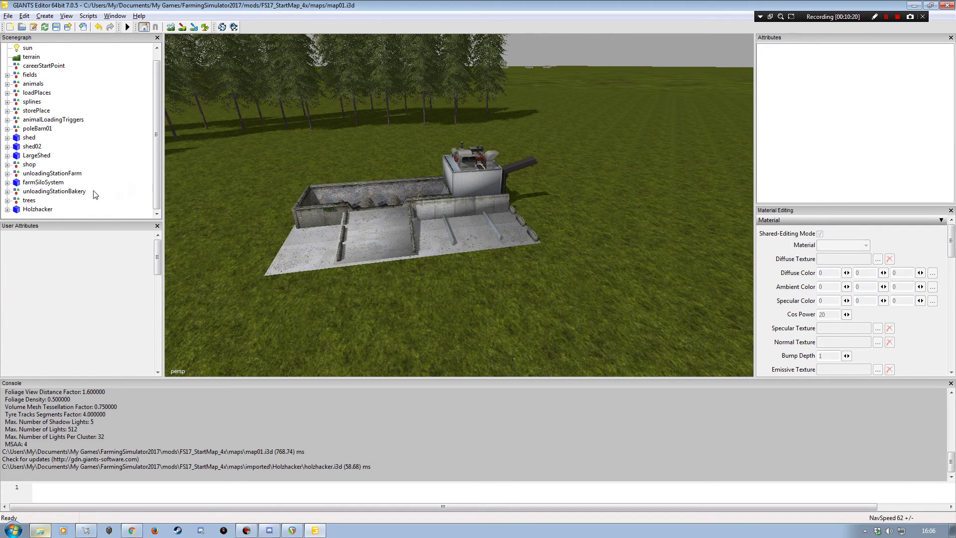
pyautogui.click(56, 27)
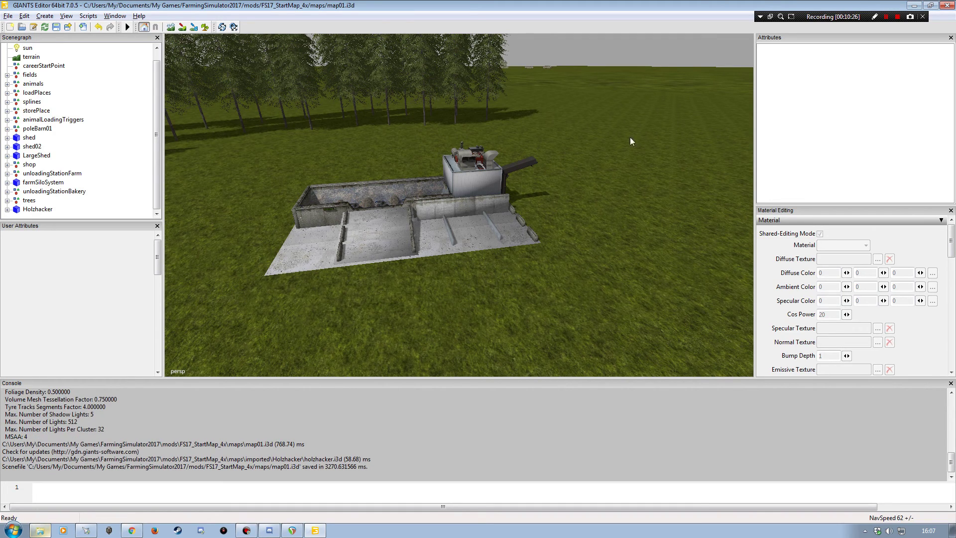
pyautogui.click(949, 6)
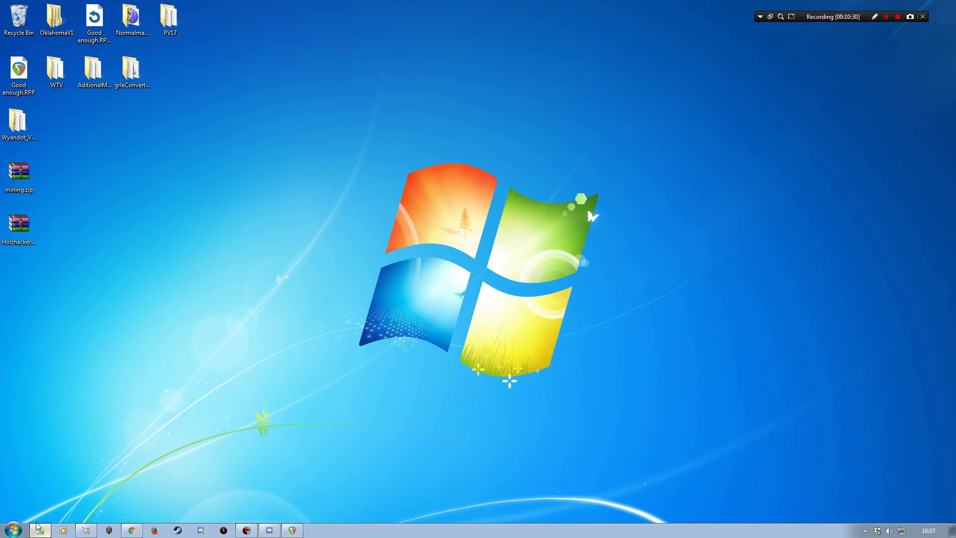
# In Windows Explorer, open maps\imported\Holzhacker and select the AdditionalTriggers.lua script.
pyautogui.click(37, 523)
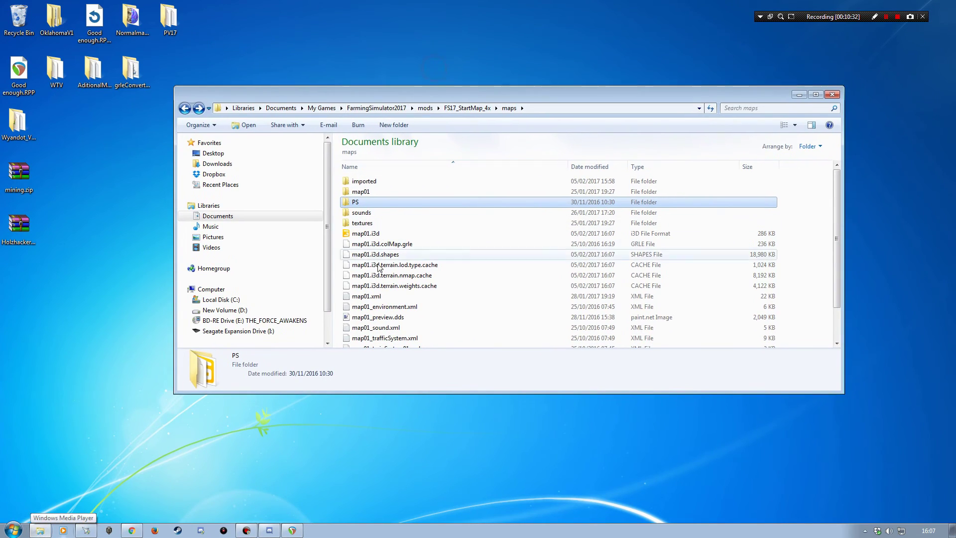
pyautogui.click(364, 182)
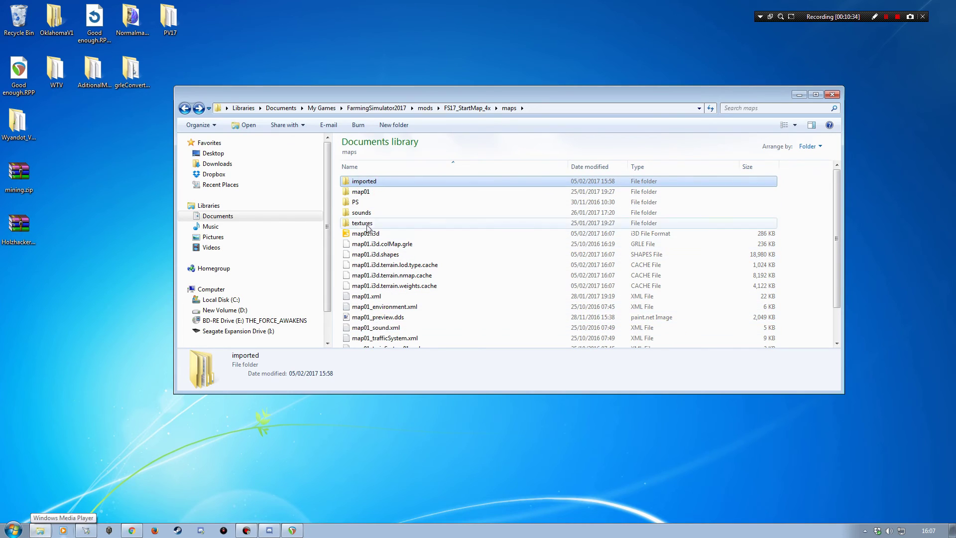
pyautogui.doubleClick(362, 183)
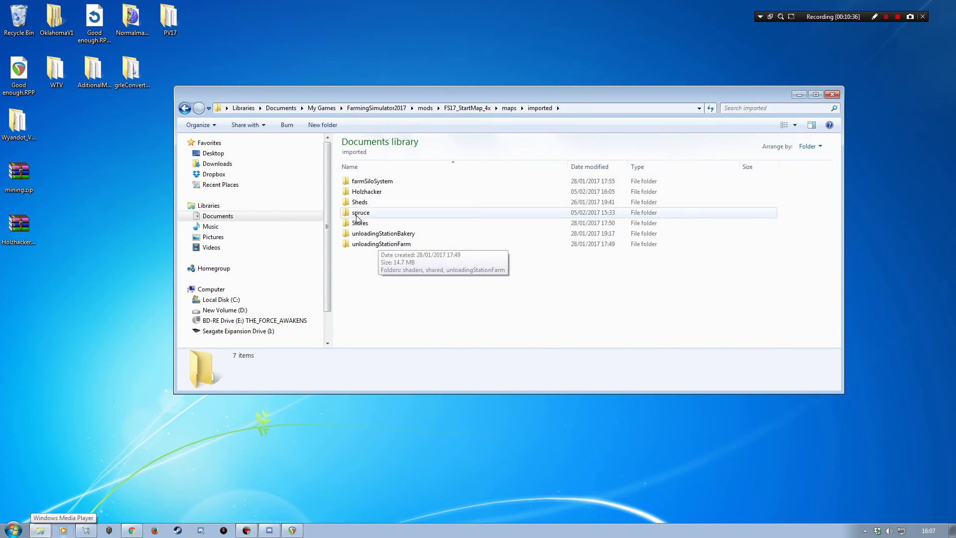
pyautogui.doubleClick(368, 192)
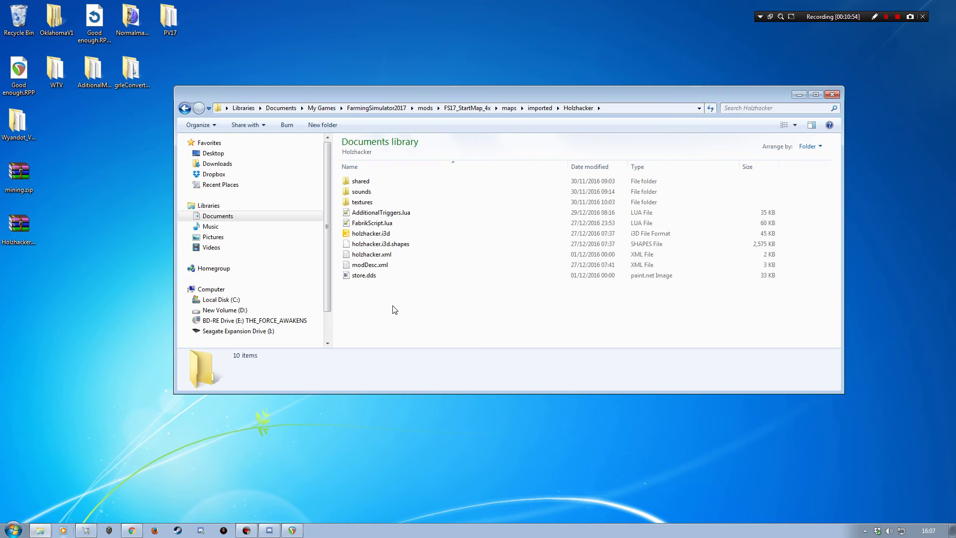
pyautogui.click(370, 213)
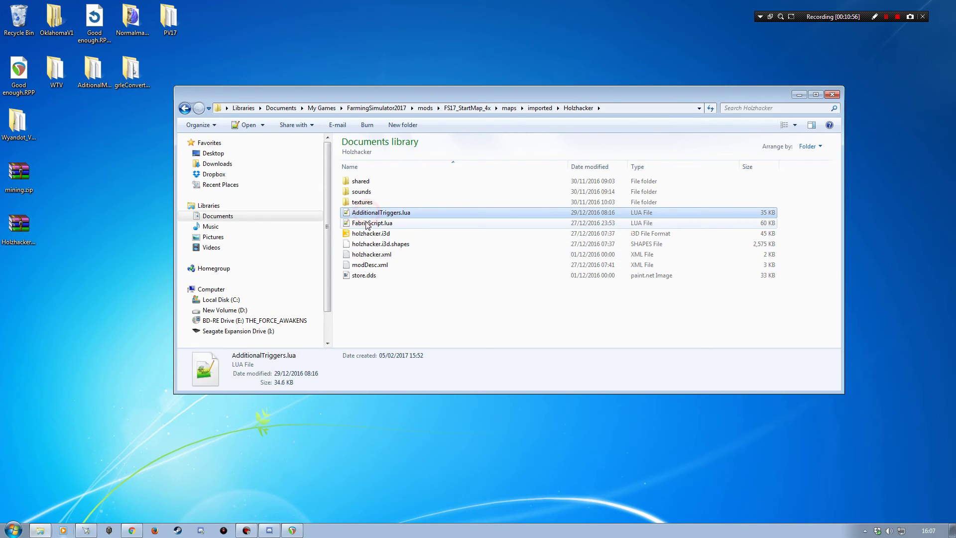
# Go up to the FS17_StartMap_4x root folder and create a new folder named scripts.
pyautogui.press('BackSpace')
pyautogui.press('BackSpace')
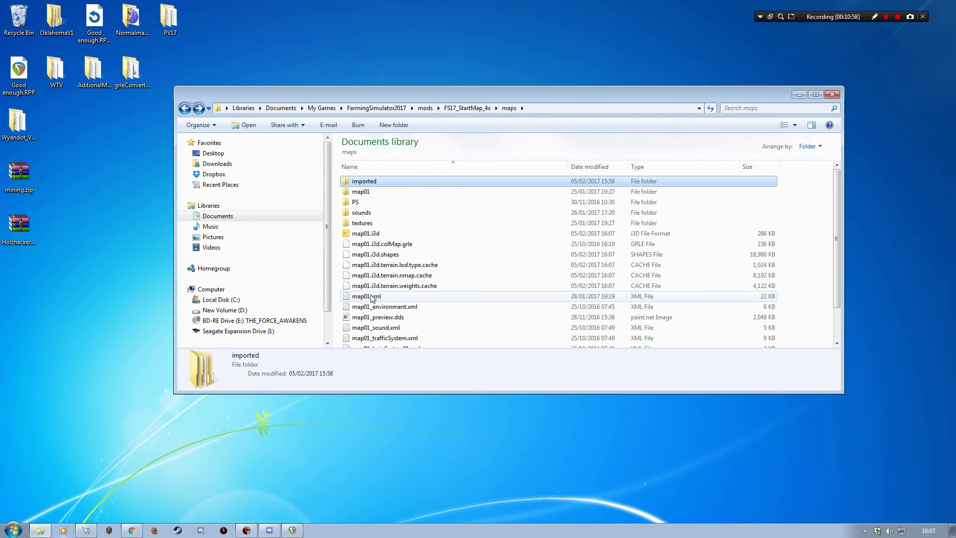
pyautogui.press('BackSpace')
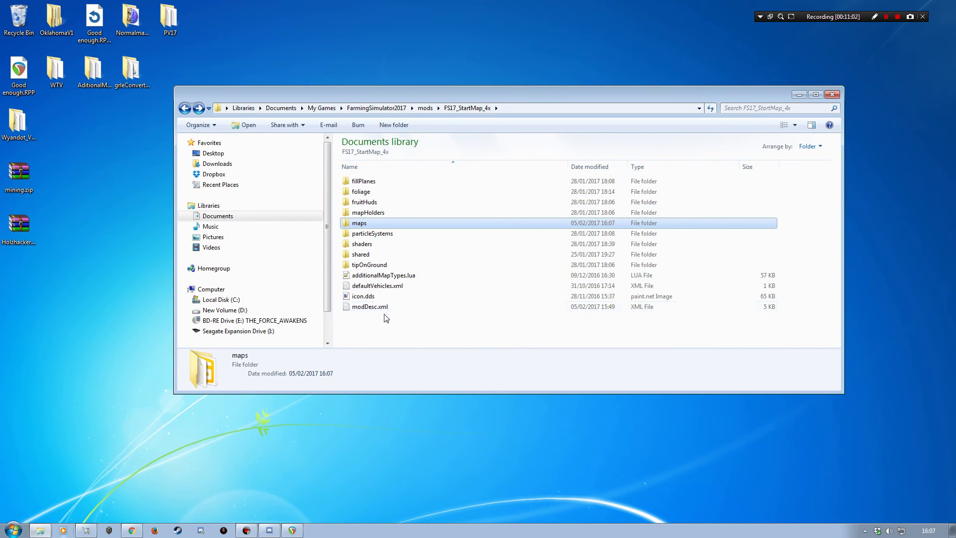
pyautogui.click(393, 124)
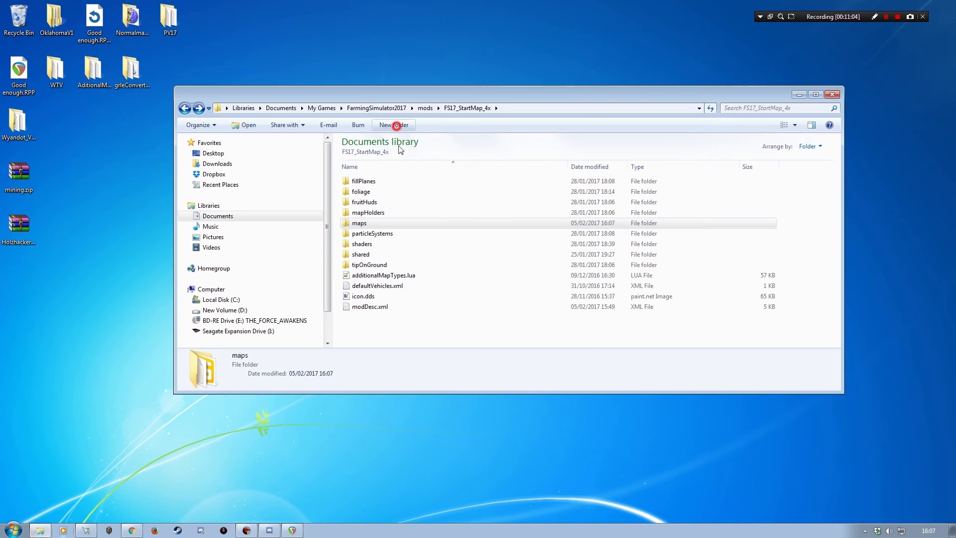
pyautogui.write('scripts')
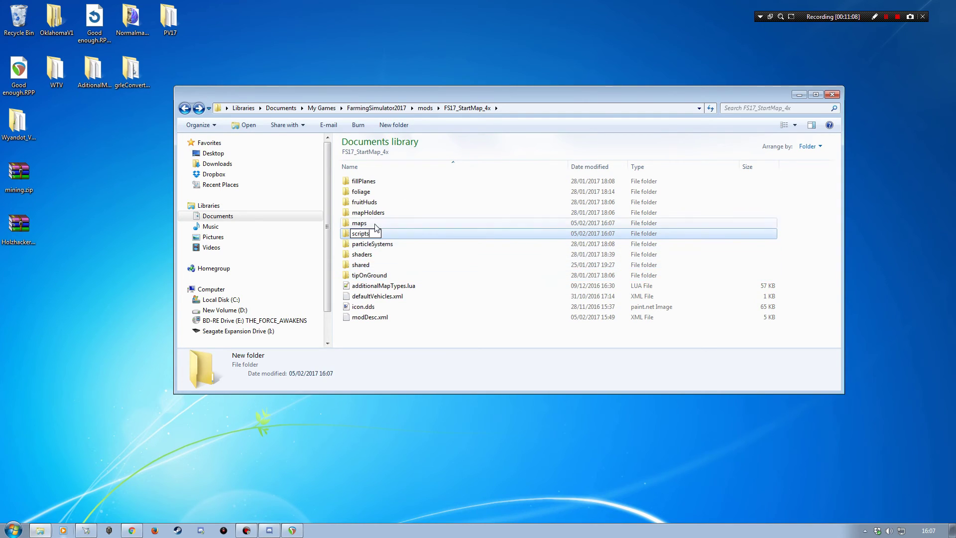
pyautogui.press('Return')
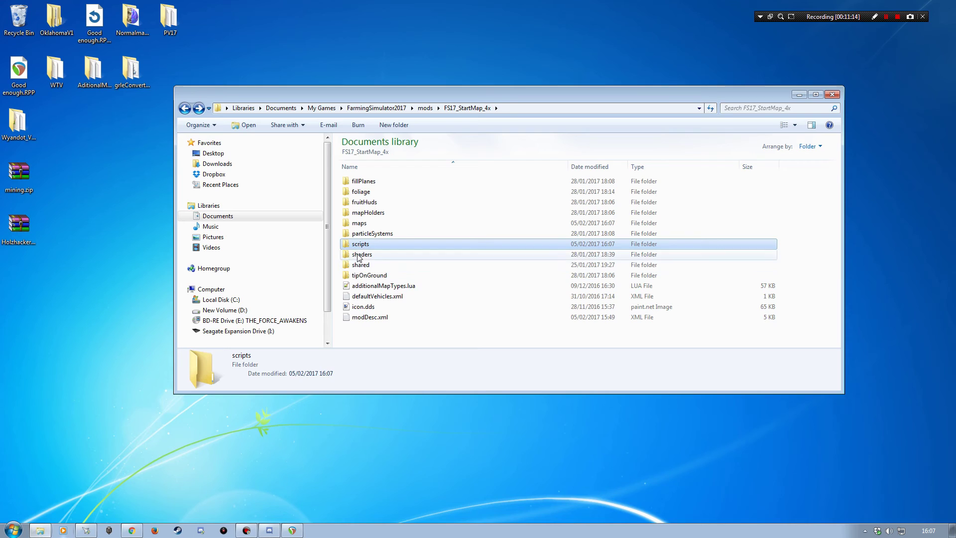
# Open FabrikScript.lua from maps\imported\Holzhacker in Notepad++, check the version in its header, and close the file.
pyautogui.doubleClick(361, 223)
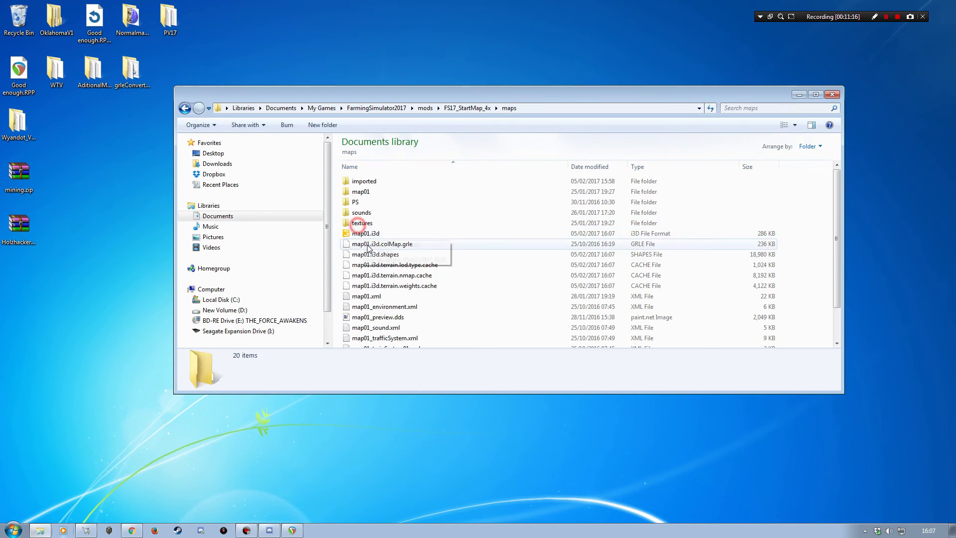
pyautogui.doubleClick(362, 181)
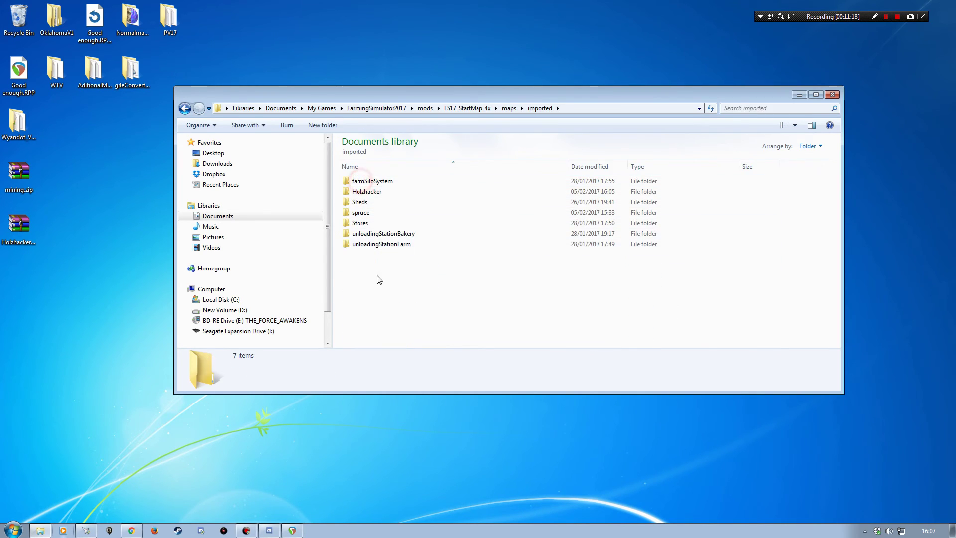
pyautogui.doubleClick(368, 192)
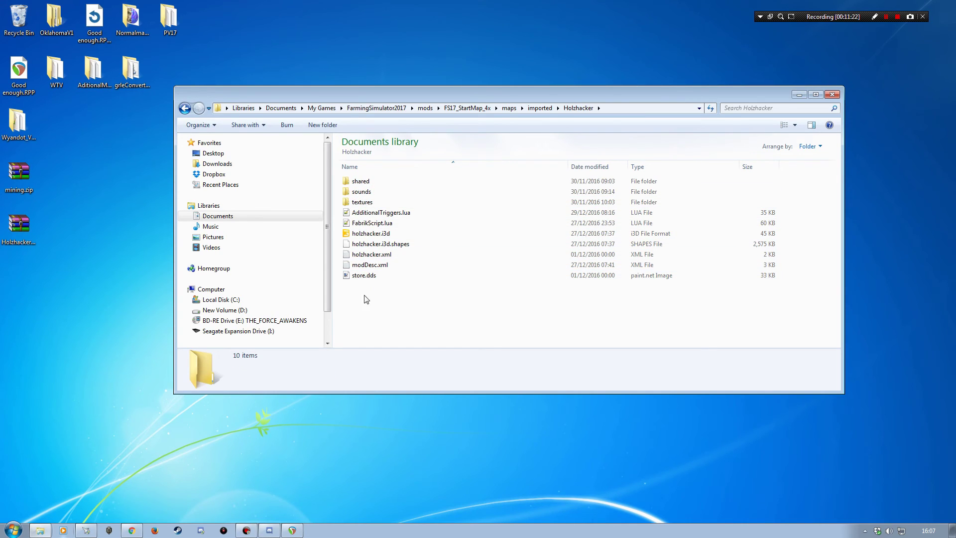
pyautogui.doubleClick(371, 223)
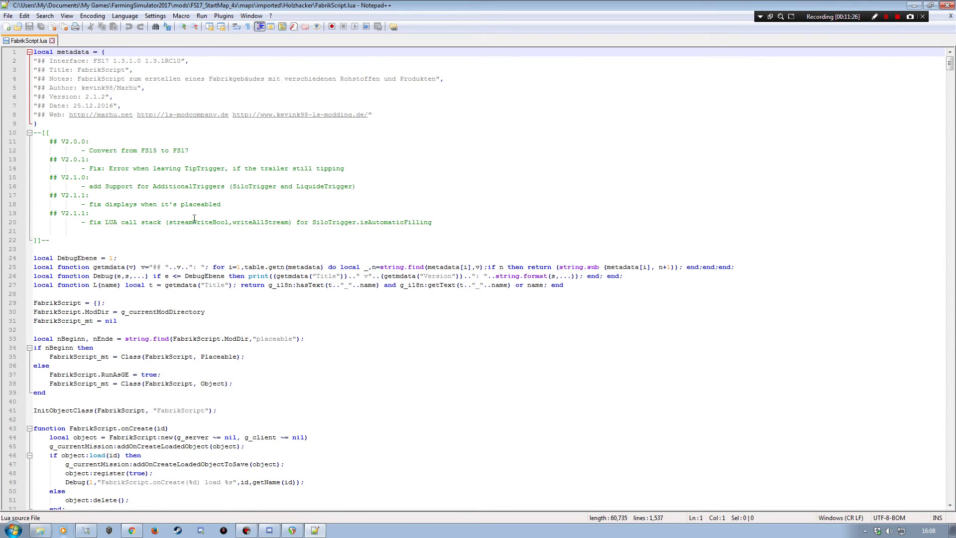
pyautogui.moveTo(86, 97); pyautogui.dragTo(103, 97)
pyautogui.click(120, 97)
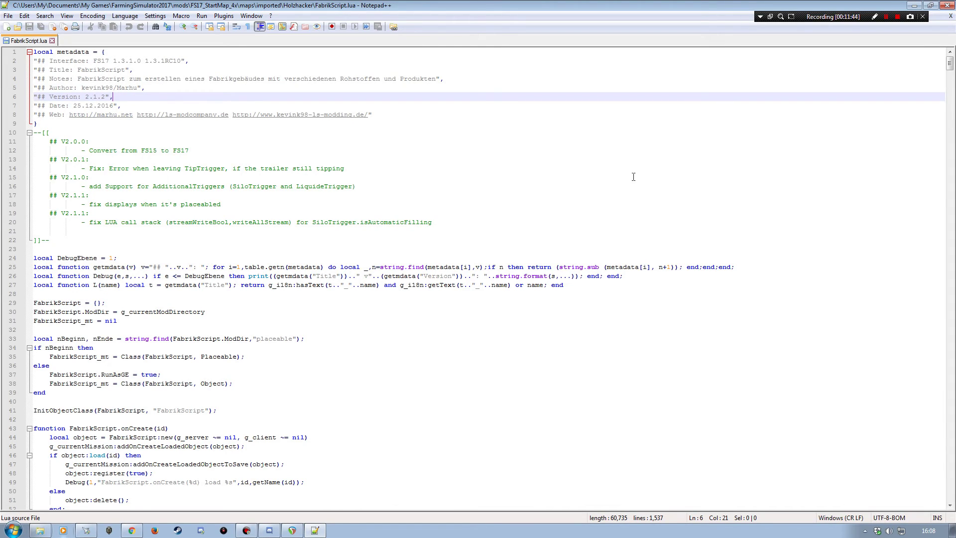
pyautogui.click(950, 15)
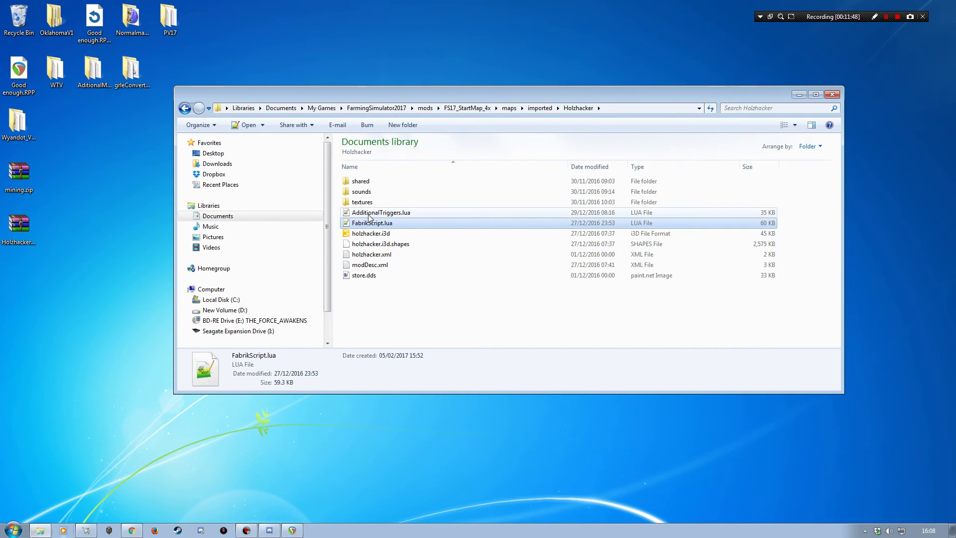
# Open AdditionalTriggers.lua from the Holzhacker folder, check its metadata header, and close the file and editor.
pyautogui.doubleClick(381, 213)
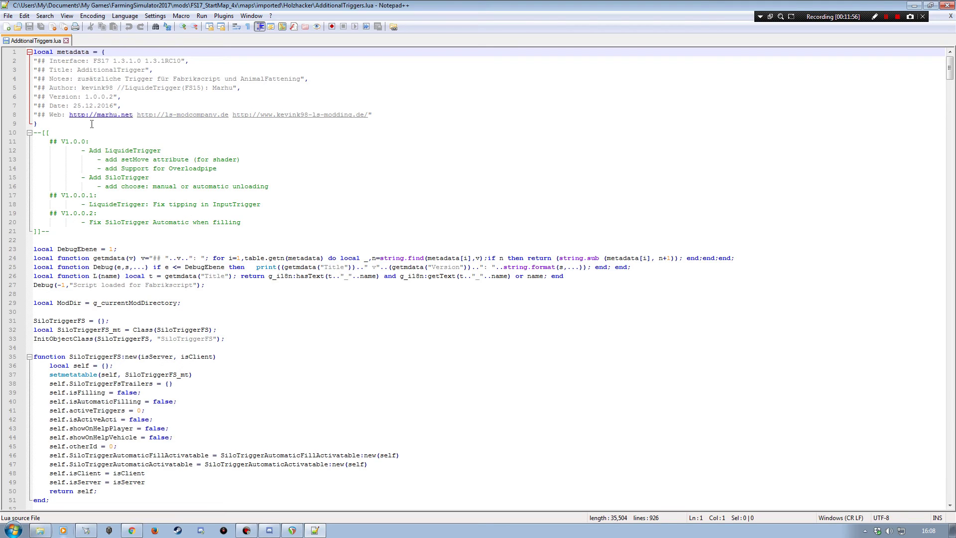
pyautogui.click(951, 16)
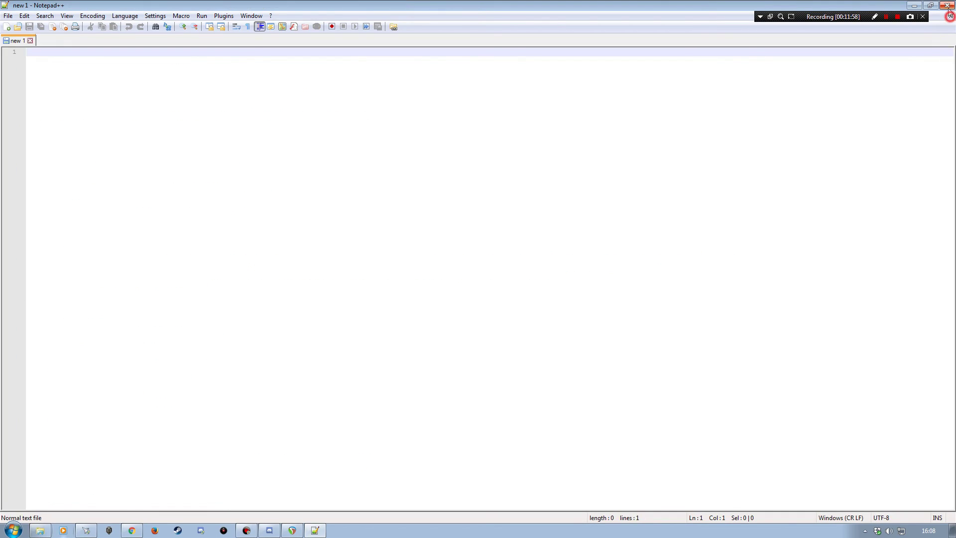
pyautogui.click(945, 5)
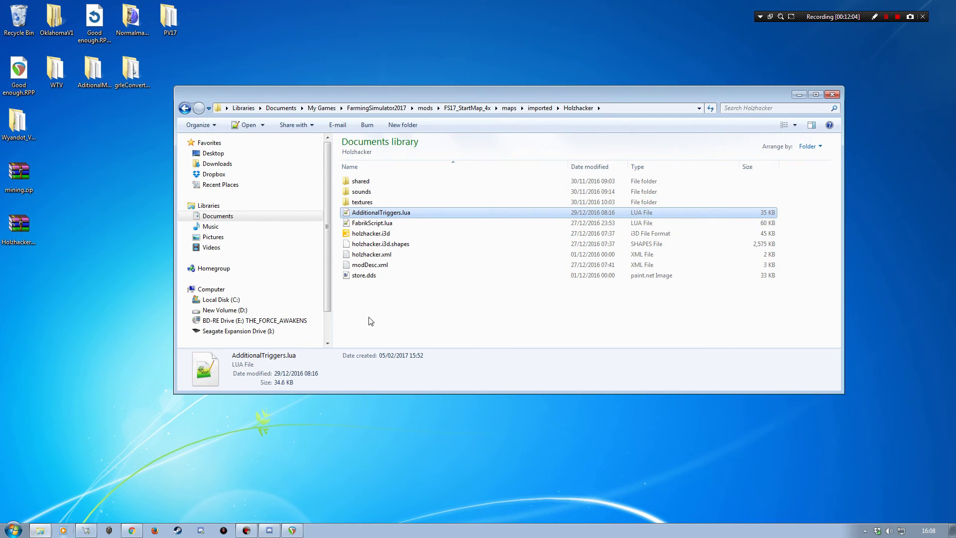
# Open holzhacker.xml, review its placeable store data, and close the file and editor.
pyautogui.click(368, 255)
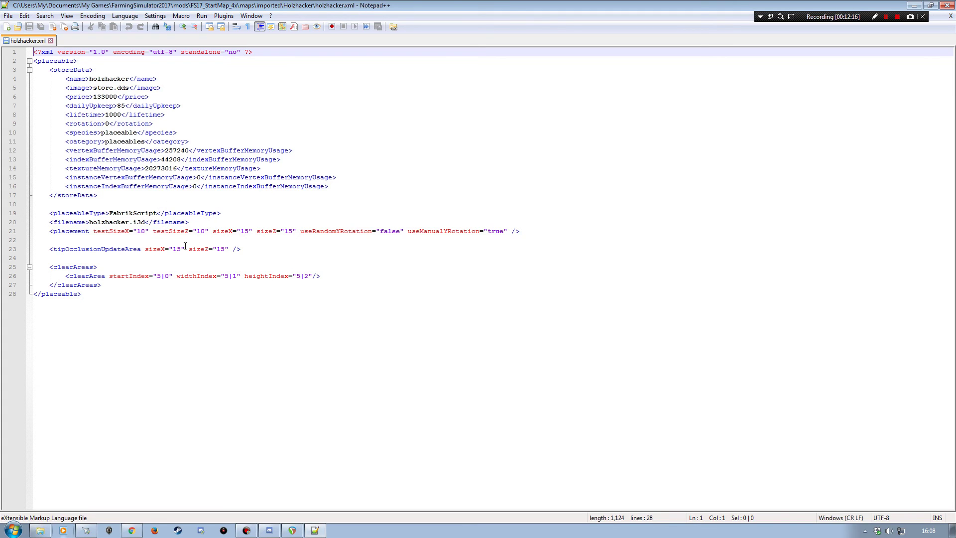
pyautogui.click(950, 15)
pyautogui.click(946, 5)
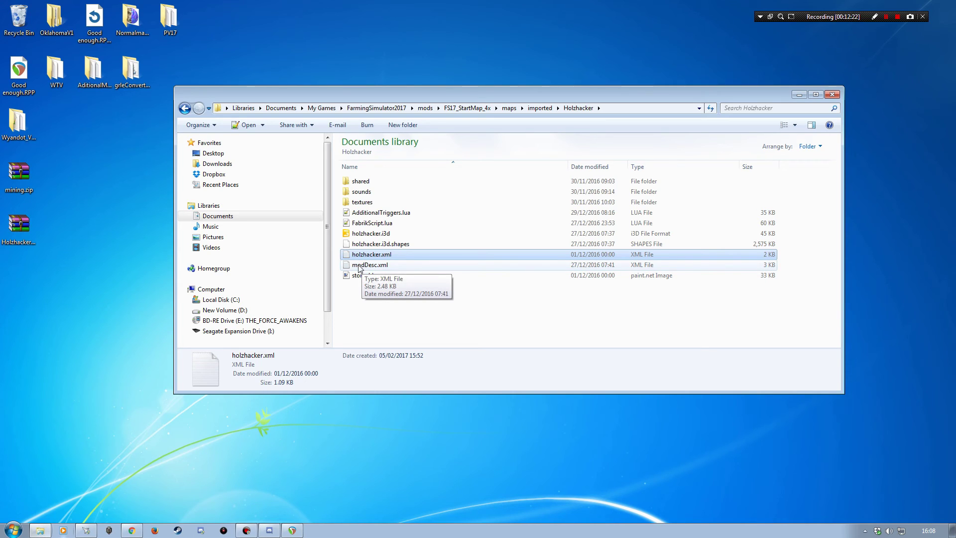
# Move AdditionalTriggers.lua and FabrikScript.lua from the Holzhacker folder into the map's scripts folder, then return to the FS17_StartMap_4x root.
pyautogui.click(368, 212)
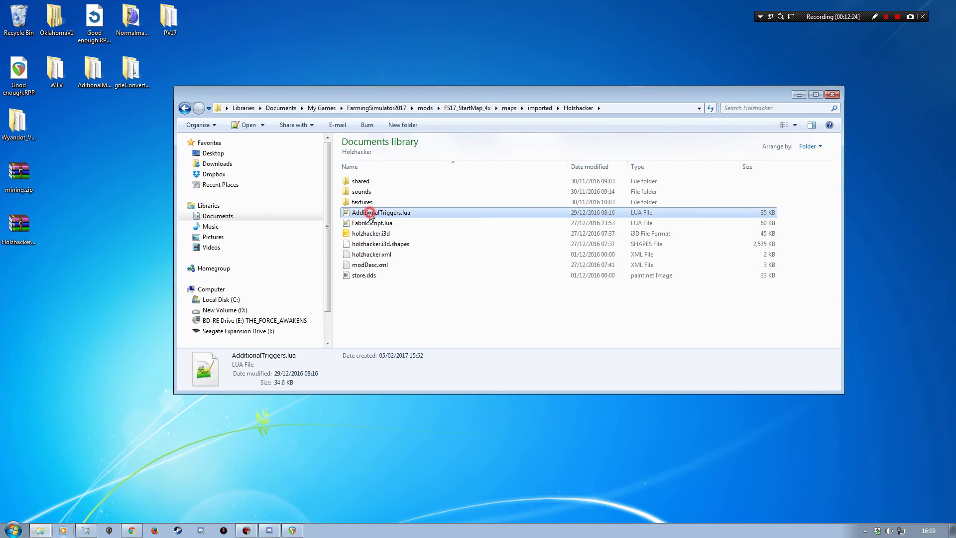
pyautogui.keyDown('shift'); pyautogui.click(374, 224); pyautogui.keyUp('shift')
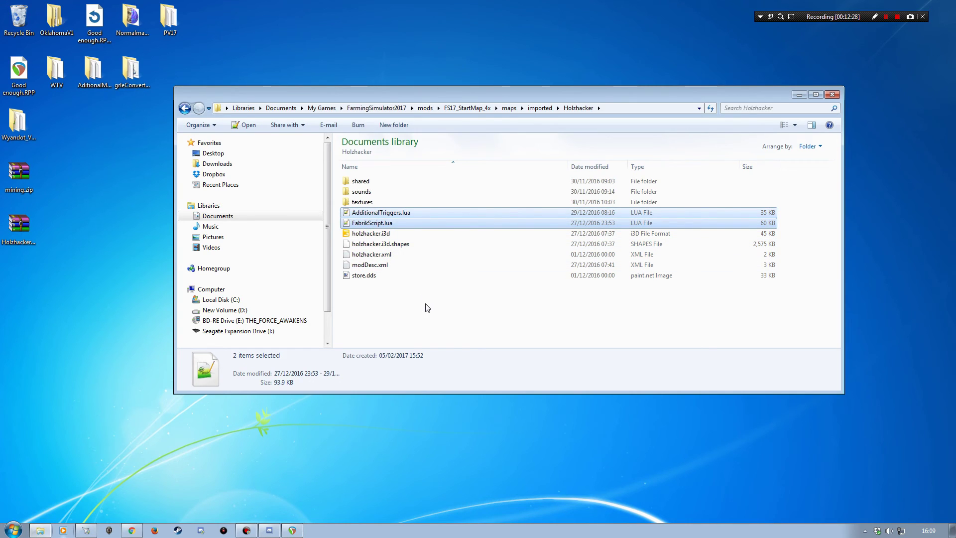
pyautogui.press('BackSpace')
pyautogui.press('BackSpace')
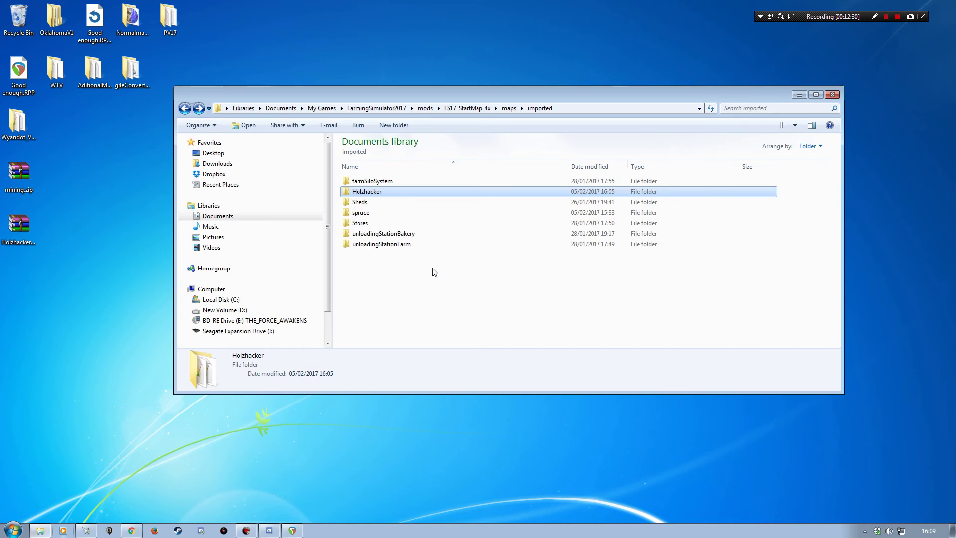
pyautogui.press('BackSpace')
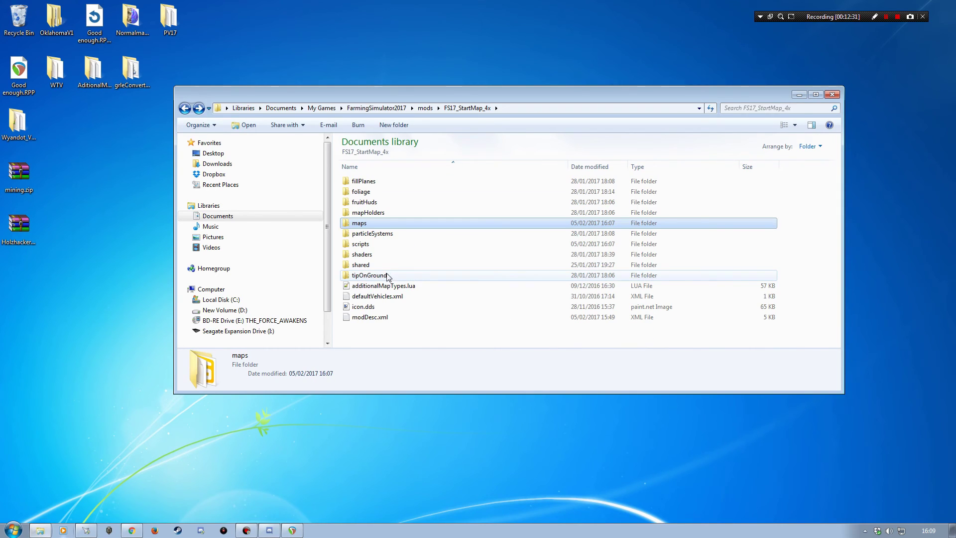
pyautogui.doubleClick(362, 244)
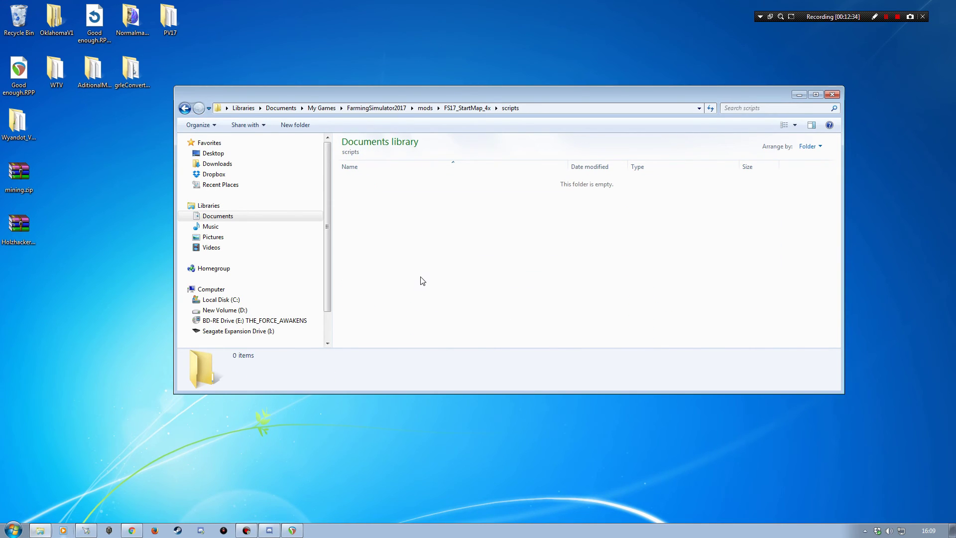
pyautogui.hotkey('ctrl', 'v')
pyautogui.press('BackSpace')
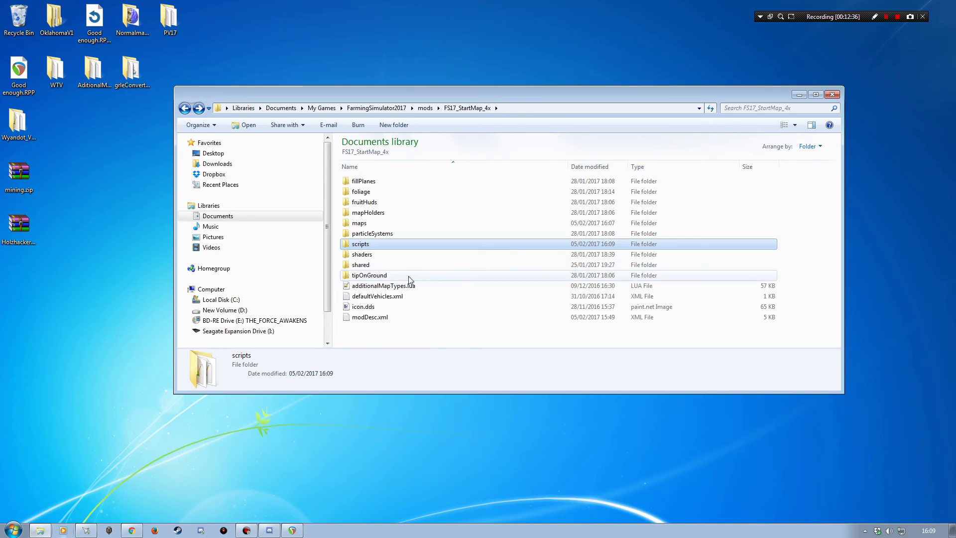
# Open the map's modDesc.xml and select the additionalMapTypes.lua line in the extraSourceFiles section.
pyautogui.doubleClick(363, 317)
pyautogui.scroll(-7, 148, 280)
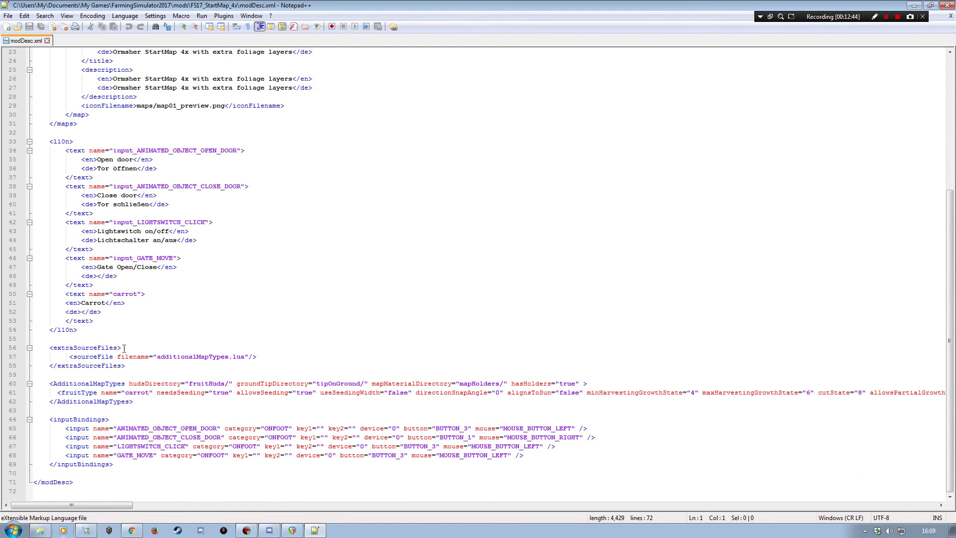
pyautogui.click(14, 359)
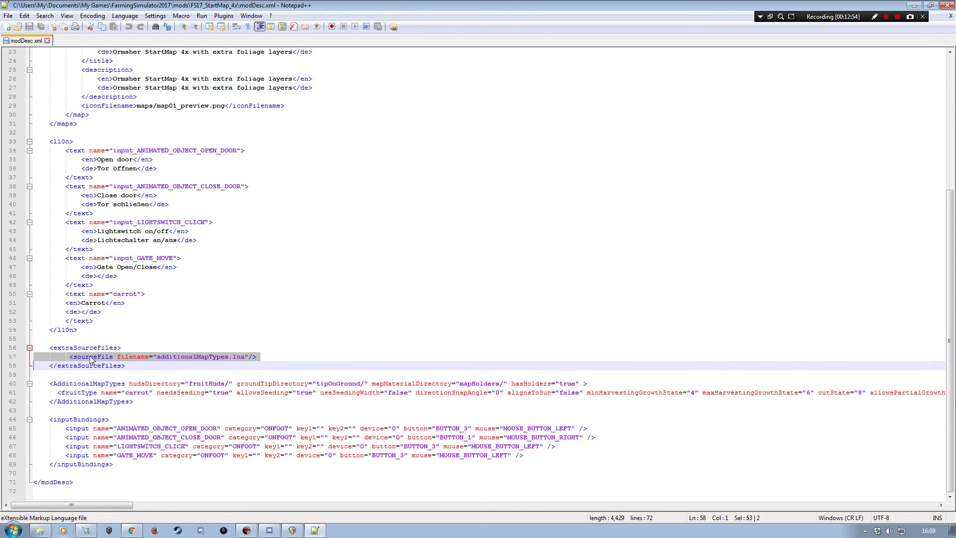
# Switch to Windows Explorer and open modDesc.xml from maps\imported\Holzhacker in Notepad++.
pyautogui.click(40, 530)
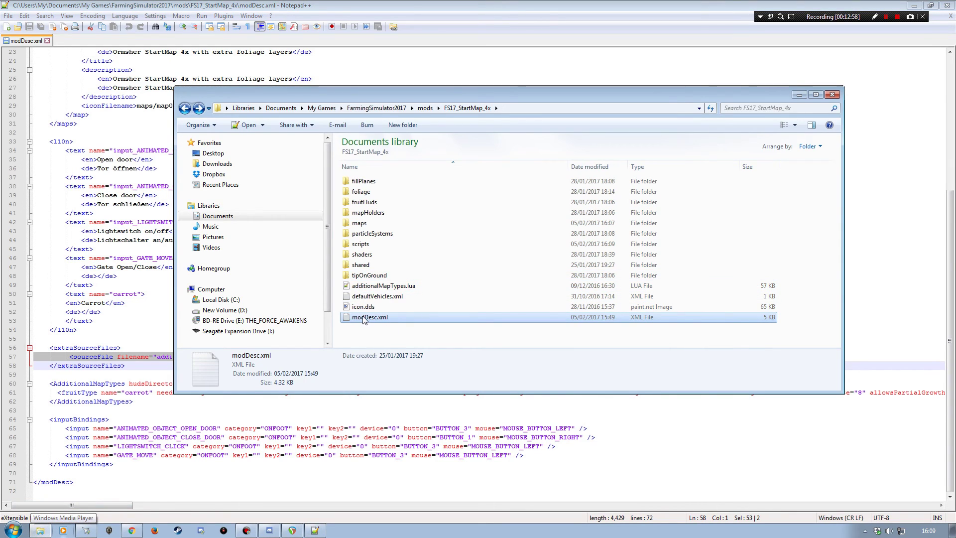
pyautogui.doubleClick(371, 224)
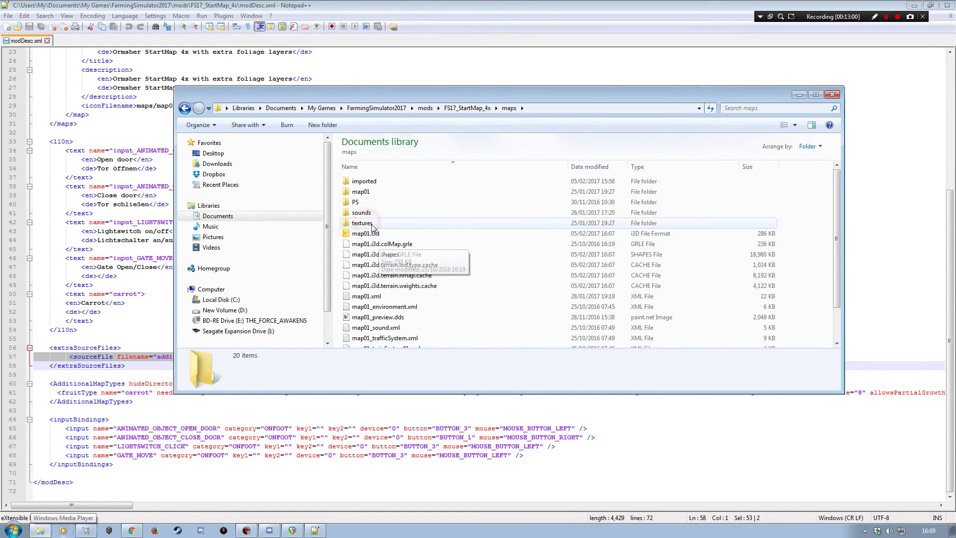
pyautogui.doubleClick(363, 181)
pyautogui.click(368, 192)
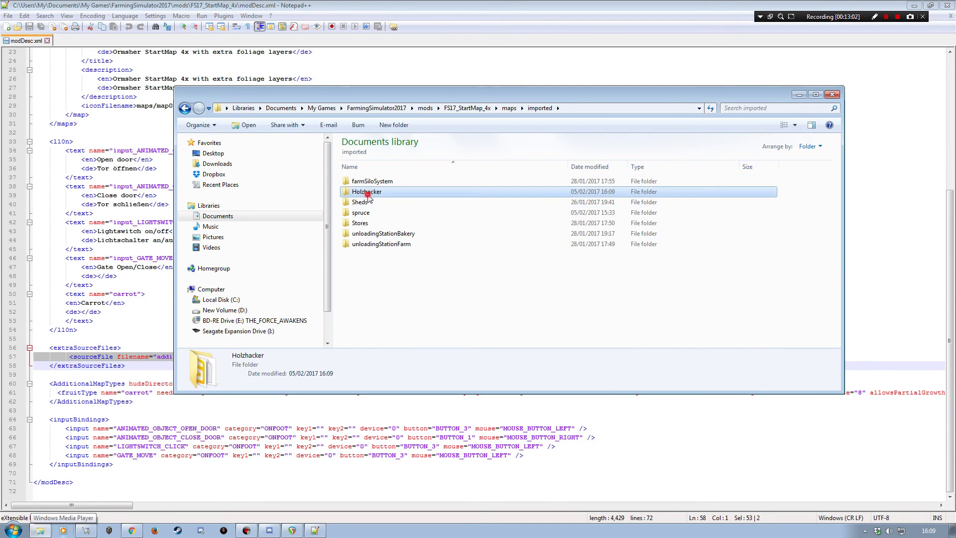
pyautogui.doubleClick(367, 192)
pyautogui.doubleClick(363, 243)
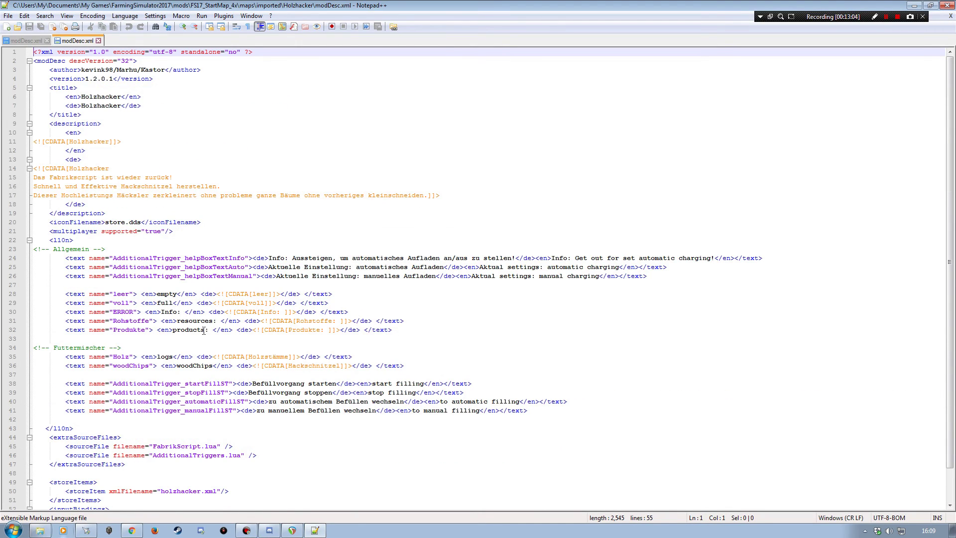
# Copy the FabrikScript.lua and AdditionalTriggers.lua sourceFile lines from the extraSourceFiles section of Holzhacker's modDesc.xml.
pyautogui.scroll(-2, 143, 407)
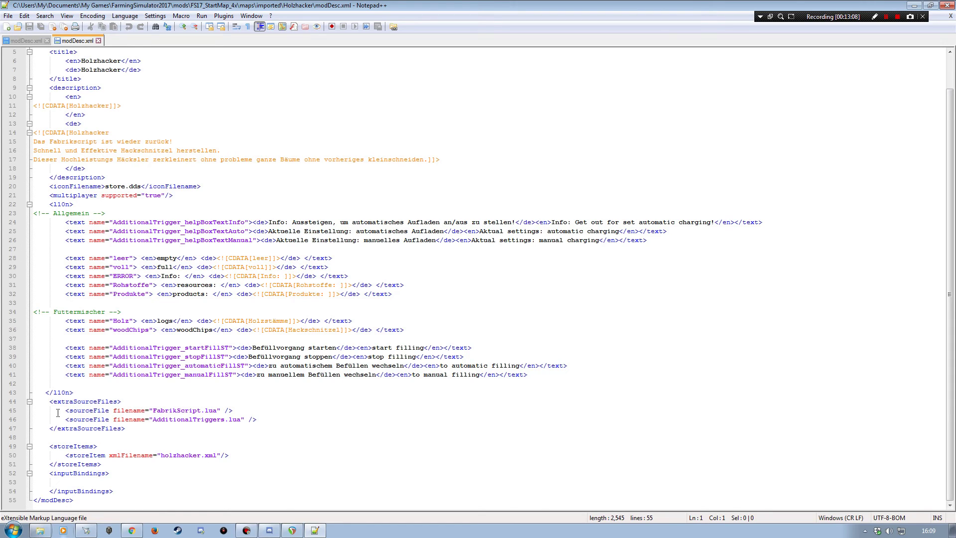
pyautogui.click(9, 411)
pyautogui.keyDown('ctrl'); pyautogui.click(12, 419); pyautogui.keyUp('ctrl')
pyautogui.click(70, 418)
pyautogui.click(12, 410)
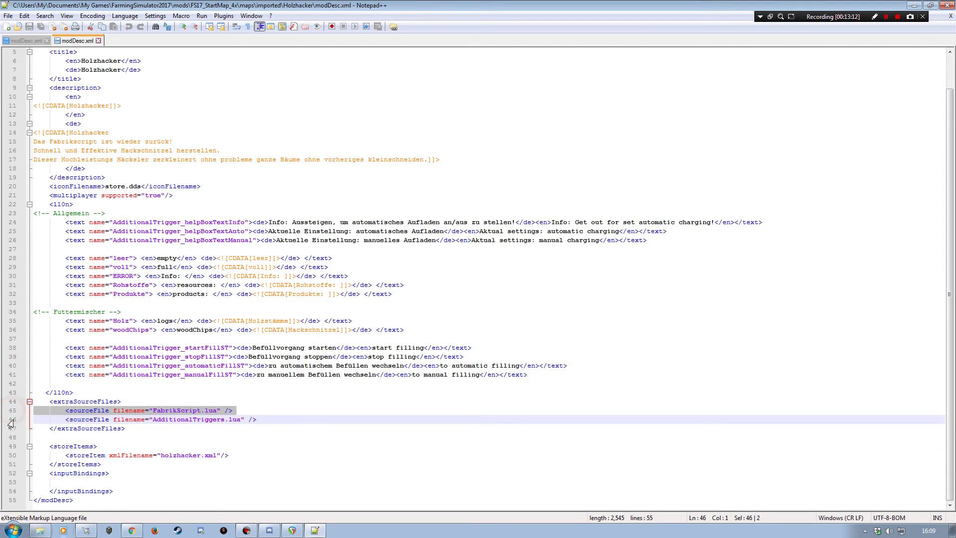
pyautogui.keyDown('shift'); pyautogui.click(11, 422); pyautogui.keyUp('shift')
pyautogui.hotkey('ctrl', 'c')
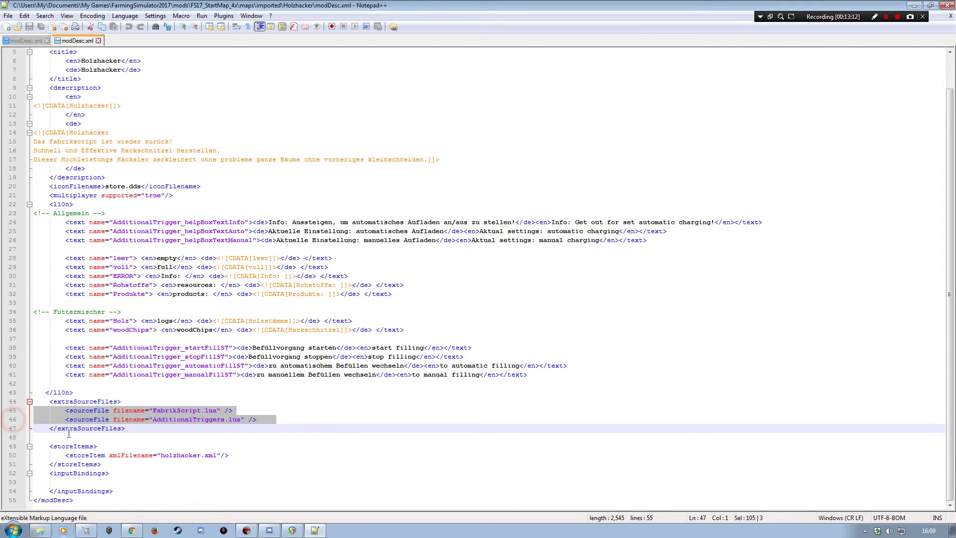
# Paste the two copied sourceFile lines directly below the opening extraSourceFiles tag in the map's modDesc.xml.
pyautogui.click(43, 38)
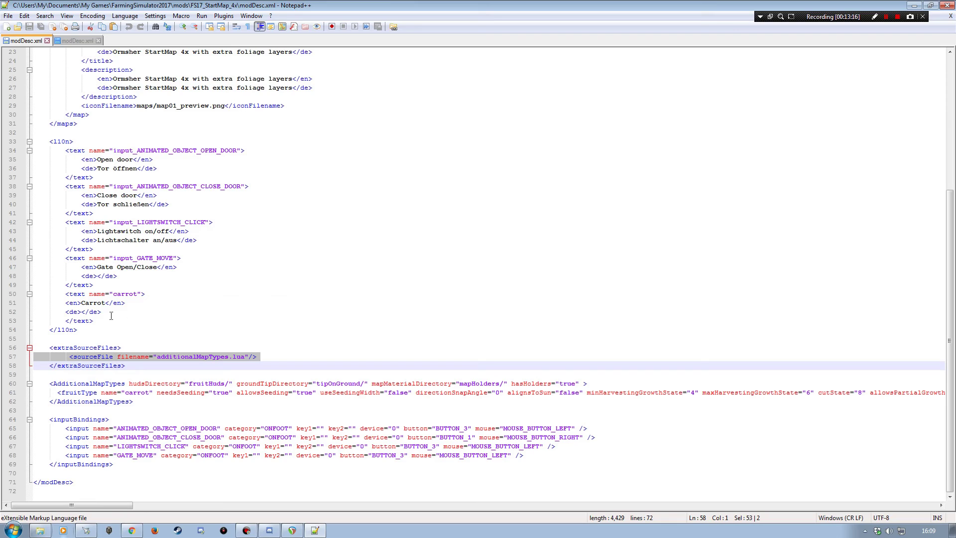
pyautogui.click(122, 348)
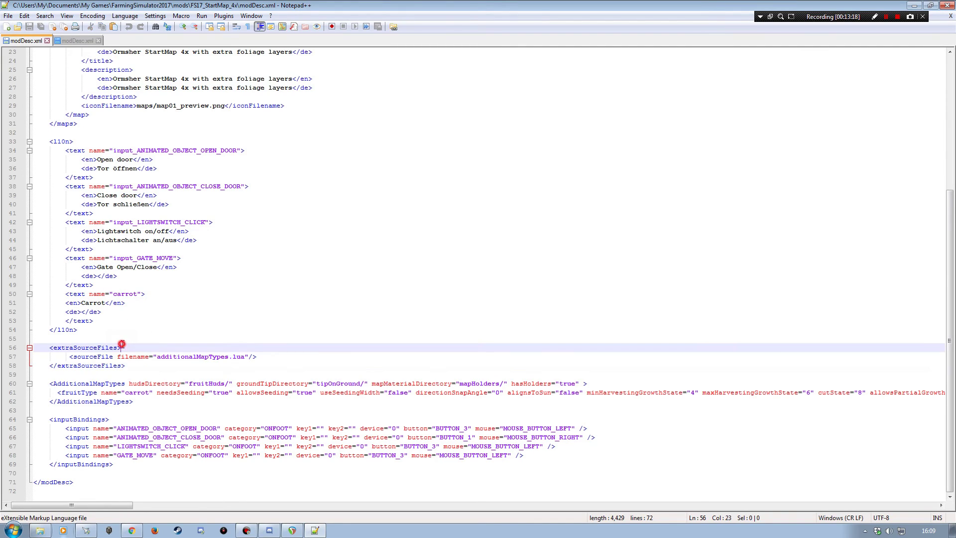
pyautogui.press('Return')
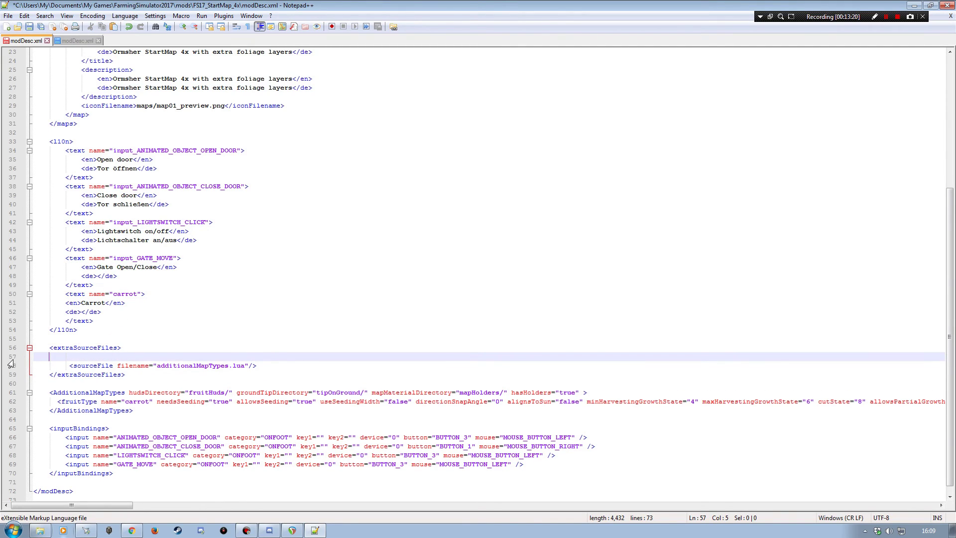
pyautogui.hotkey('ctrl', 'v')
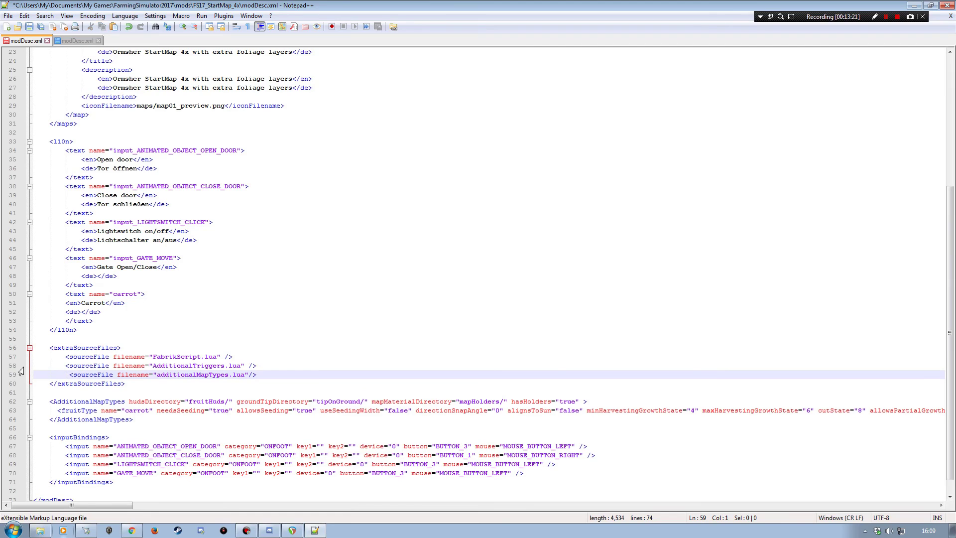
# Prefix the FabrikScript.lua and AdditionalTriggers.lua filenames with scripts/ in the extraSourceFiles section of the map's modDesc.xml.
pyautogui.click(153, 356)
pyautogui.write('scr')
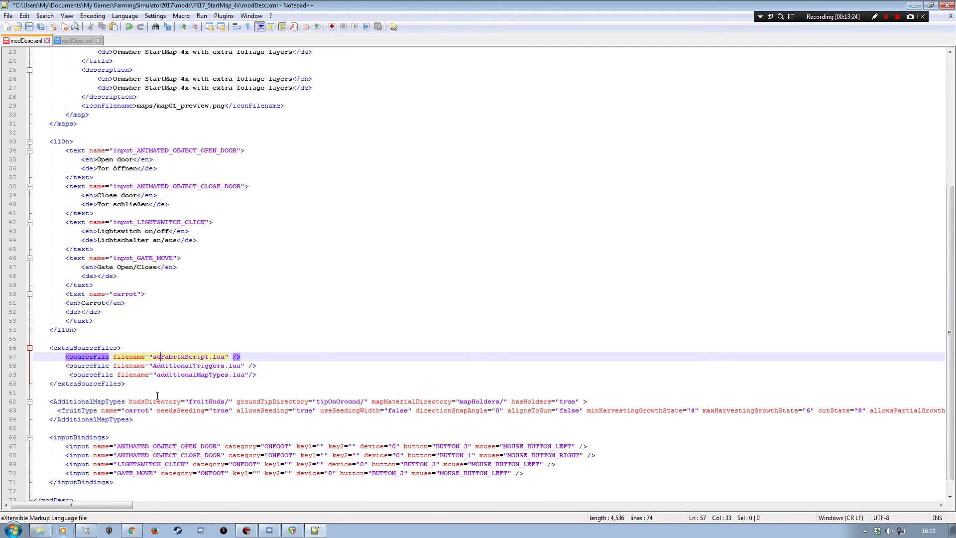
pyautogui.write('ipts/')
pyautogui.moveTo(185, 356); pyautogui.dragTo(158, 356)
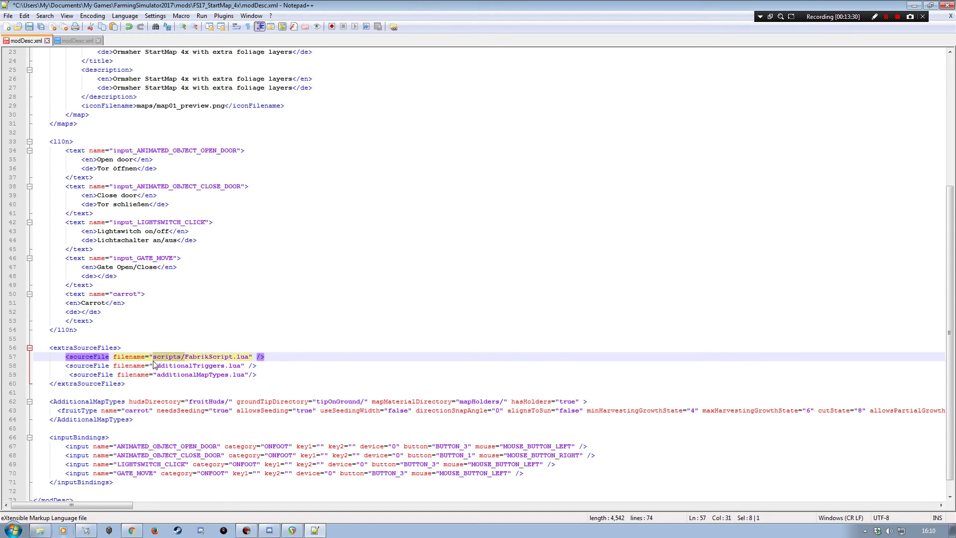
pyautogui.click(154, 365)
pyautogui.write('scripts/')
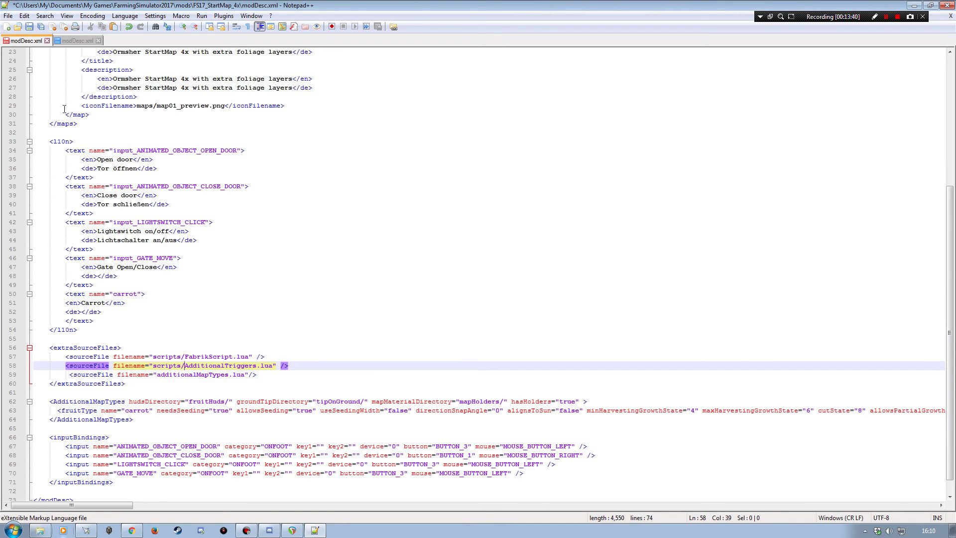
# Copy all l10n entries, from the Allgemein comment through AdditionalTrigger_manualFillST, from Holzhacker's modDesc.xml.
pyautogui.click(67, 41)
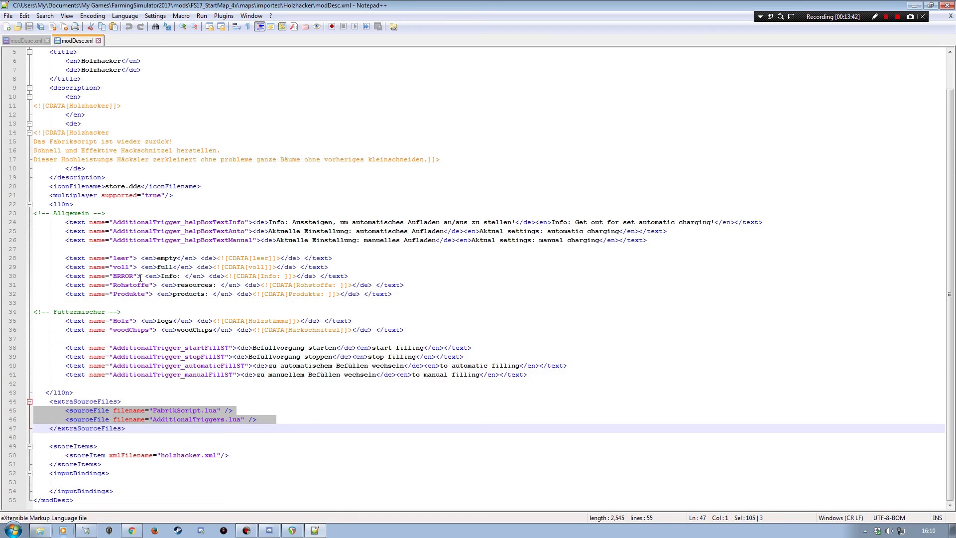
pyautogui.click(15, 214)
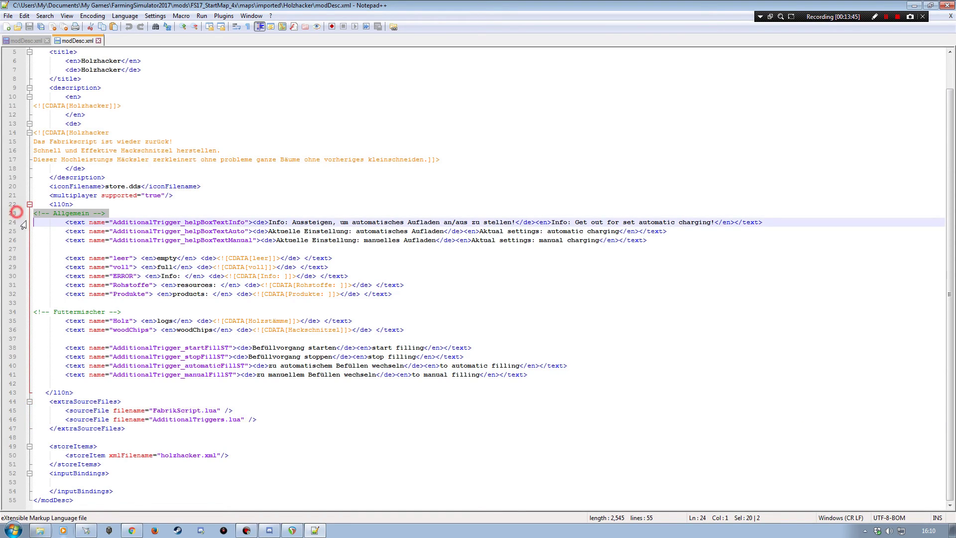
pyautogui.keyDown('shift'); pyautogui.click(15, 376); pyautogui.keyUp('shift')
pyautogui.hotkey('ctrl', 'c')
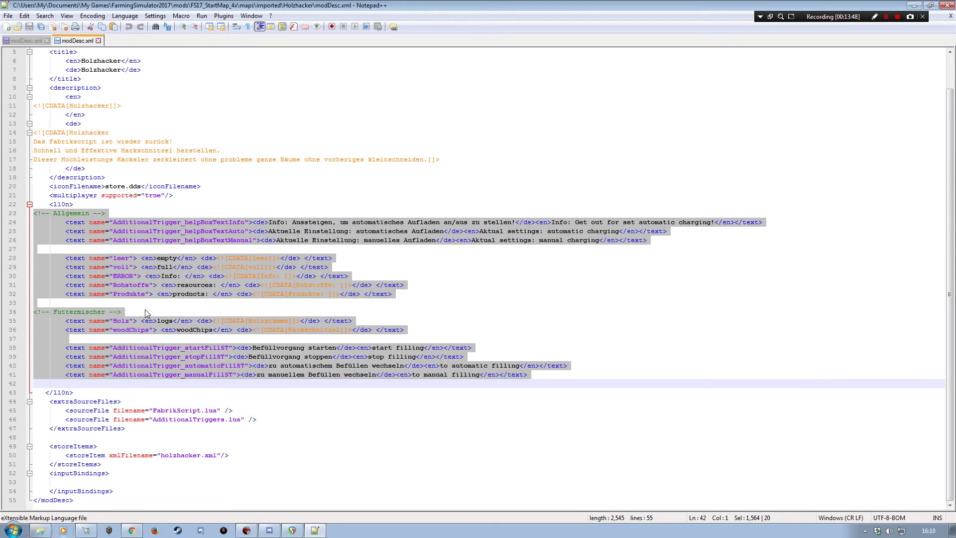
# Paste the copied l10n entries on a new line below the carrot text entry in the map's modDesc.xml.
pyautogui.click(23, 42)
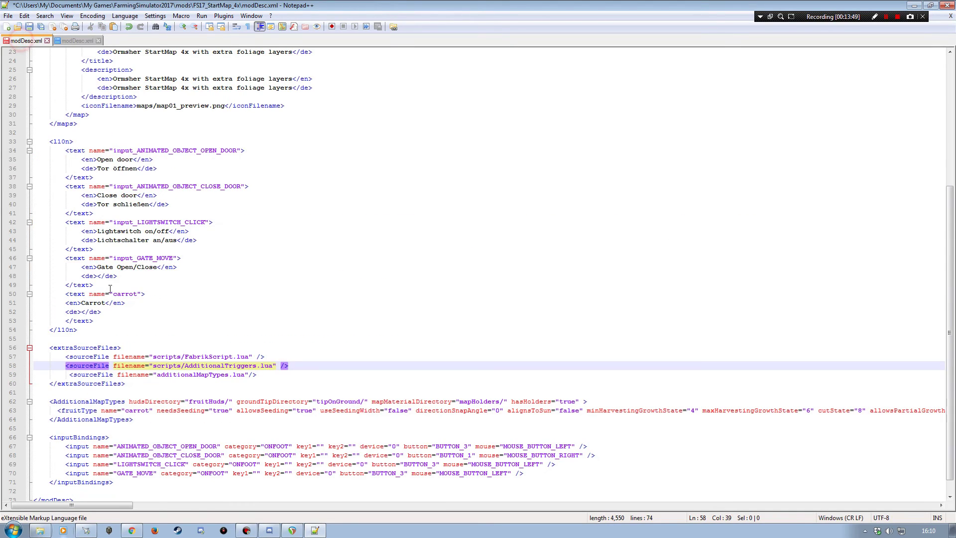
pyautogui.click(95, 323)
pyautogui.press('Return')
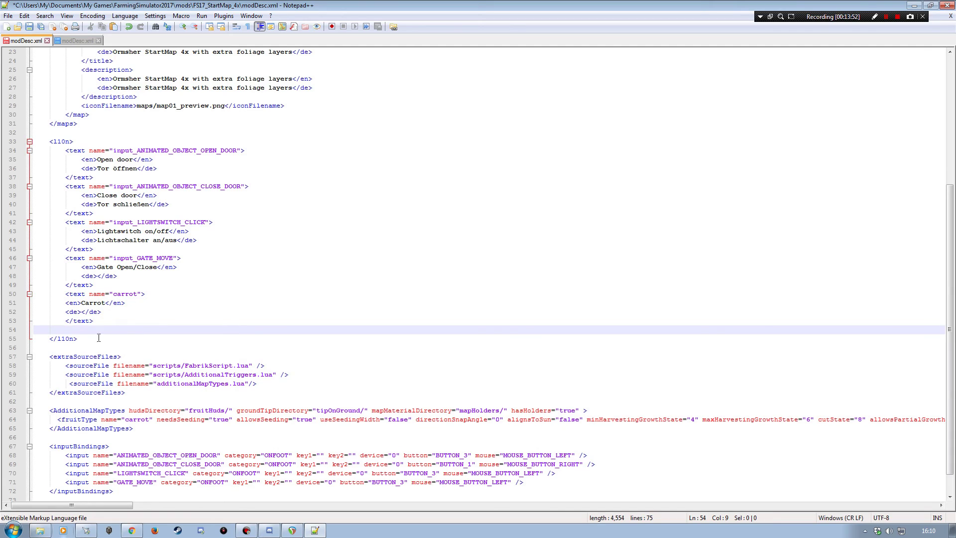
pyautogui.click(15, 330)
pyautogui.hotkey('ctrl', 'v')
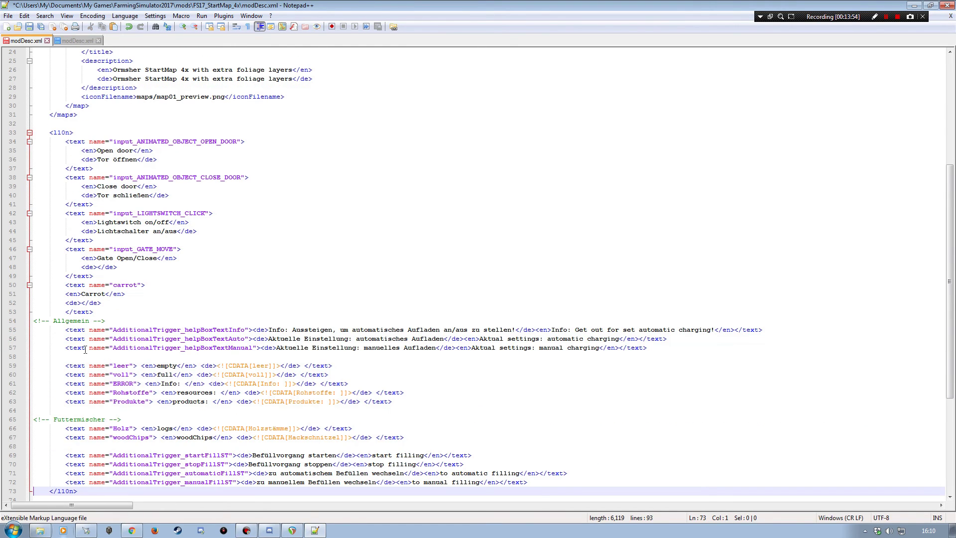
pyautogui.scroll(-4, 95, 342)
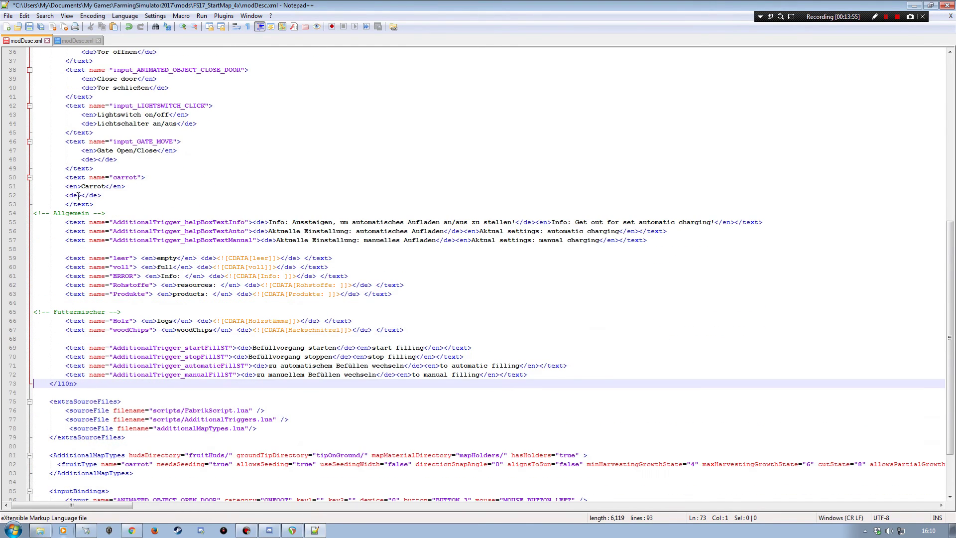
# Check the pasted l10n entries against Holzhacker's modDesc.xml and save the map's modDesc.xml.
pyautogui.click(69, 41)
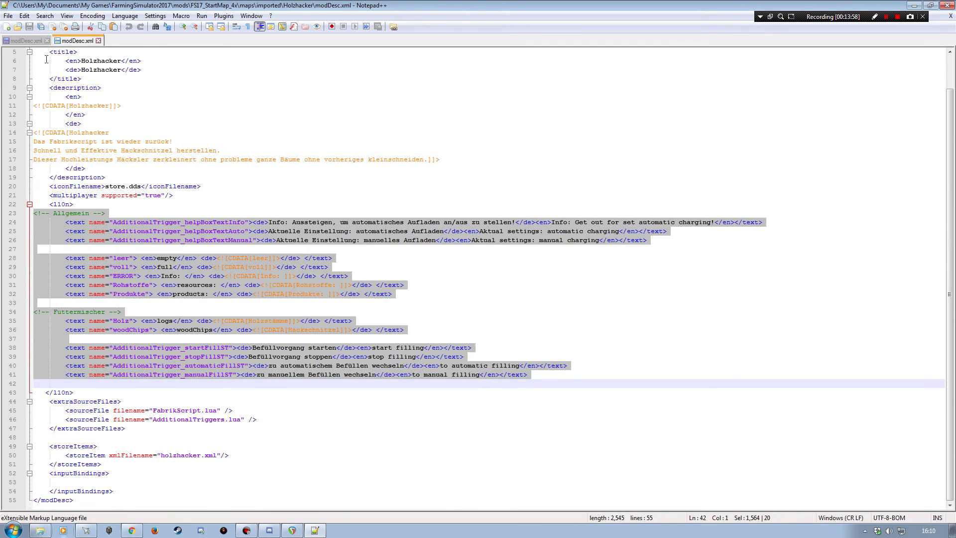
pyautogui.click(22, 41)
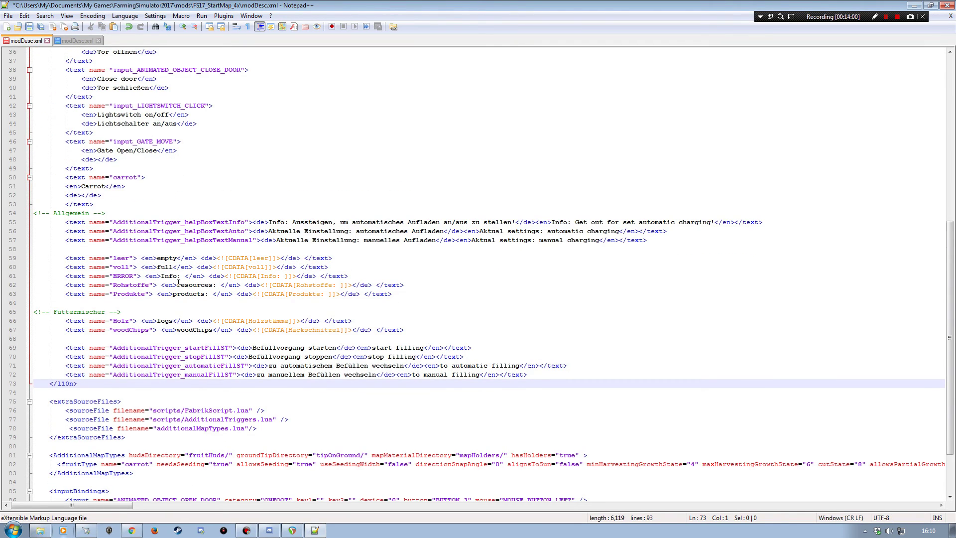
pyautogui.scroll(4, 178, 283)
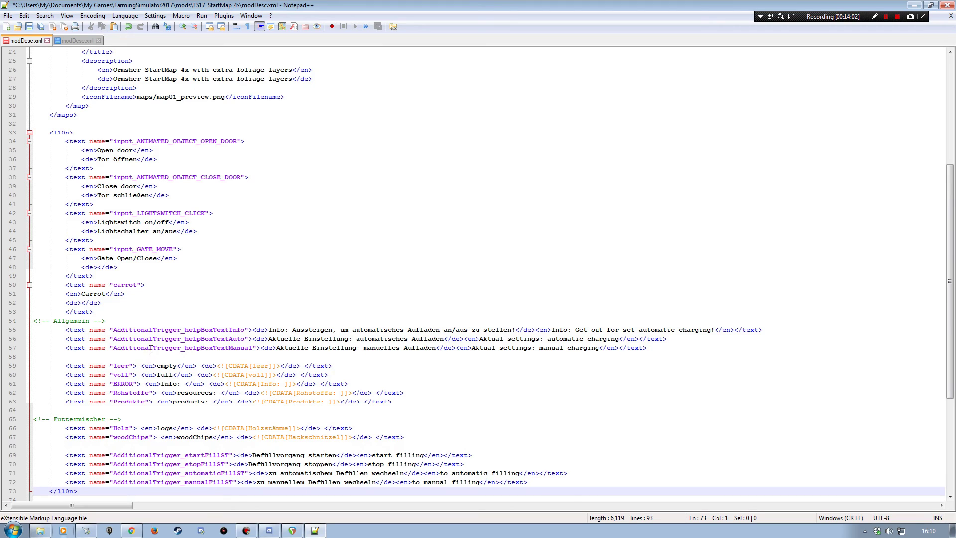
pyautogui.scroll(-3, 151, 350)
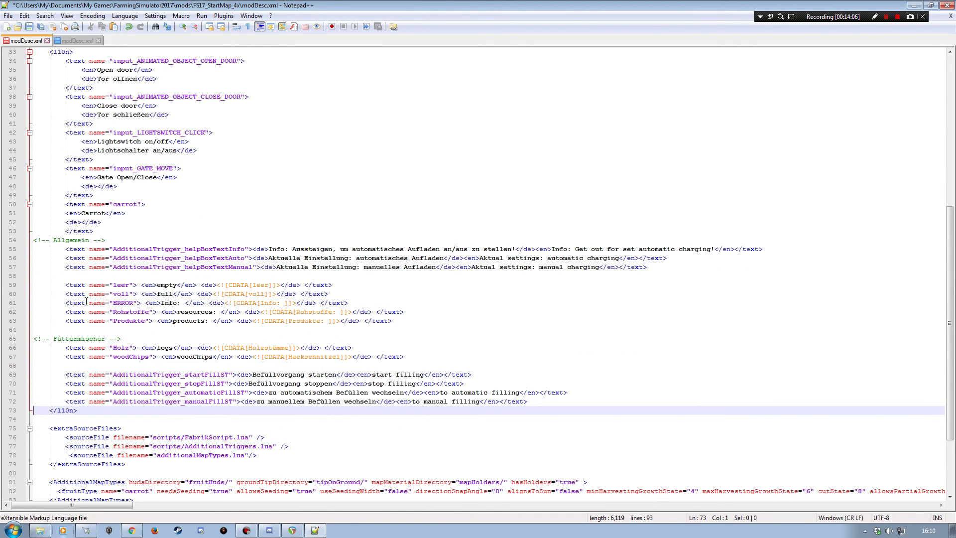
pyautogui.click(30, 26)
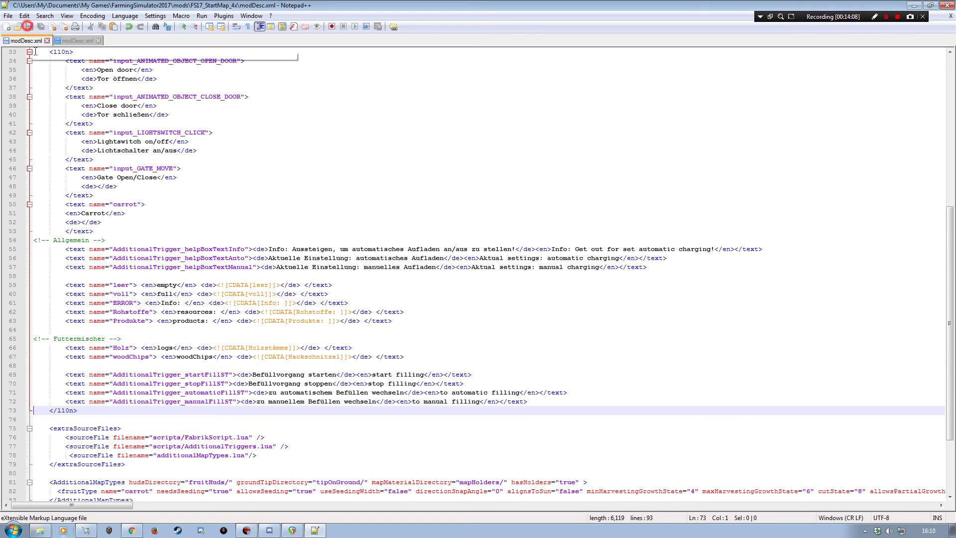
# Review Holzhacker's modDesc.xml once more, then close both modDesc.xml files and exit Notepad++.
pyautogui.click(79, 41)
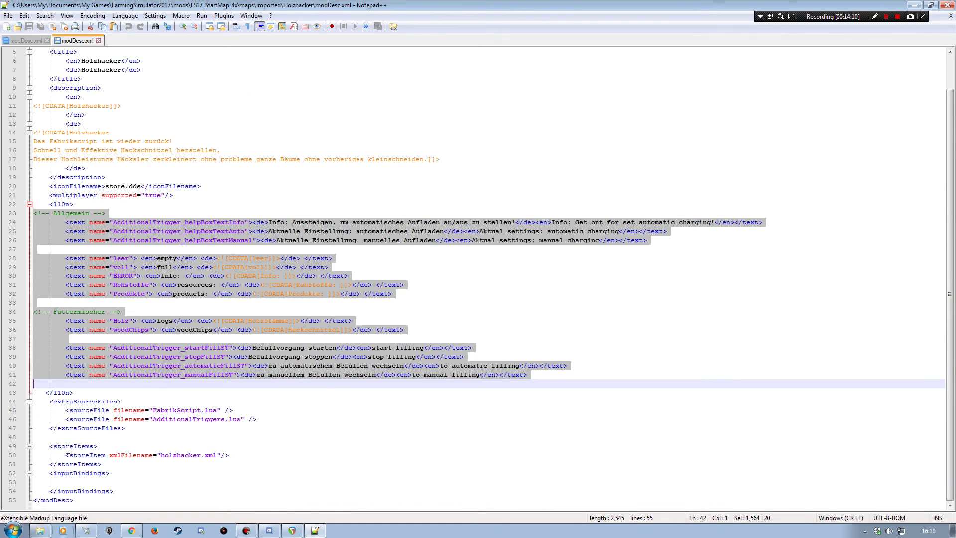
pyautogui.scroll(2, 115, 391)
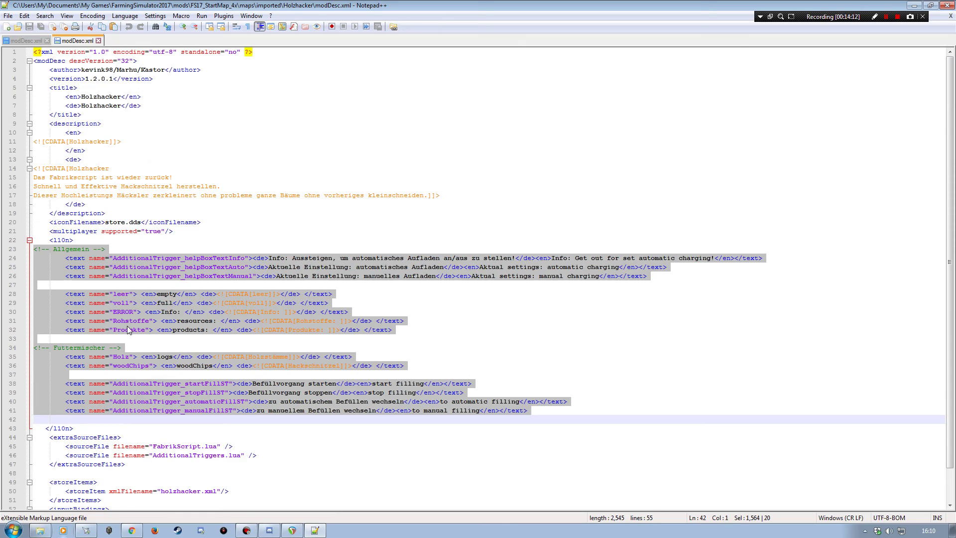
pyautogui.click(98, 41)
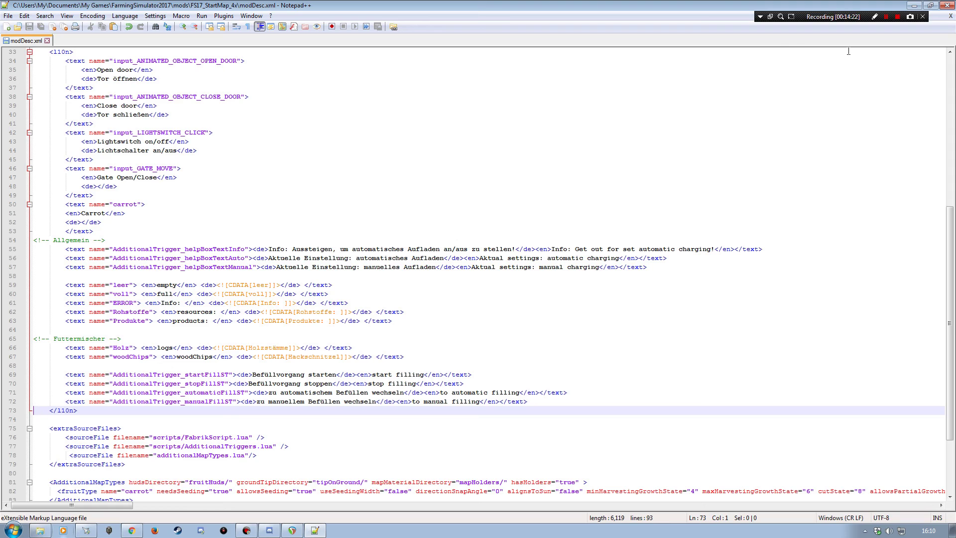
pyautogui.click(949, 15)
pyautogui.click(945, 5)
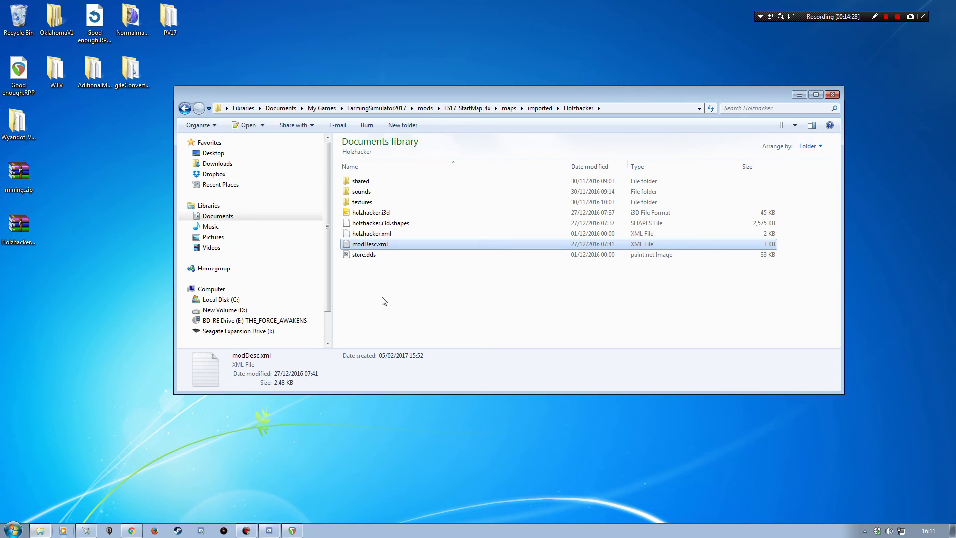
# Inspect the contents of Holzhacker's sounds folder and view its store.dds image.
pyautogui.press('BackSpace')
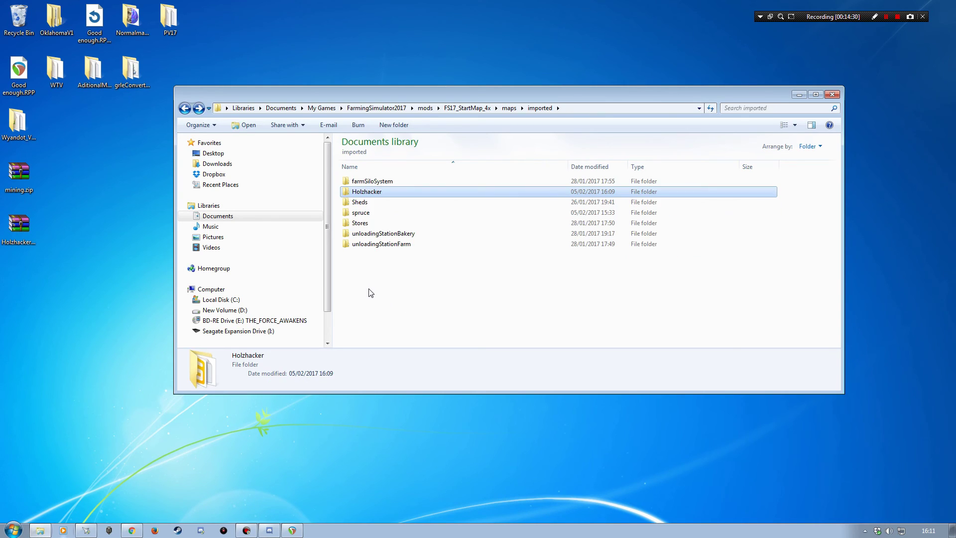
pyautogui.doubleClick(367, 192)
pyautogui.doubleClick(366, 191)
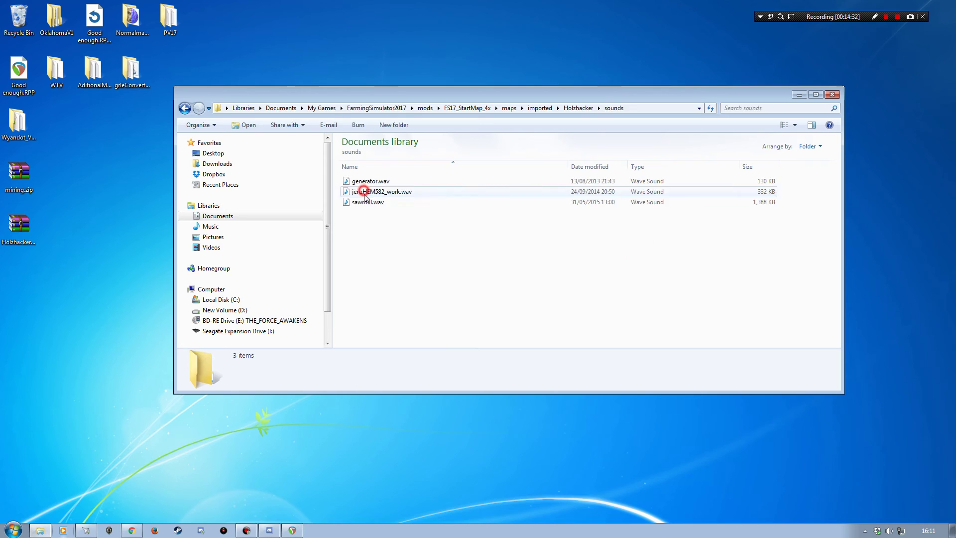
pyautogui.press('BackSpace')
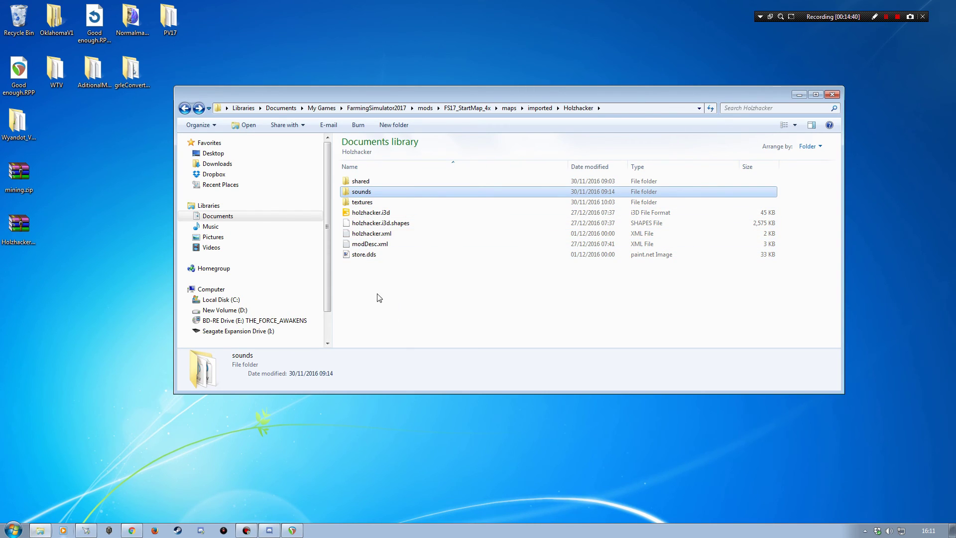
pyautogui.doubleClick(366, 254)
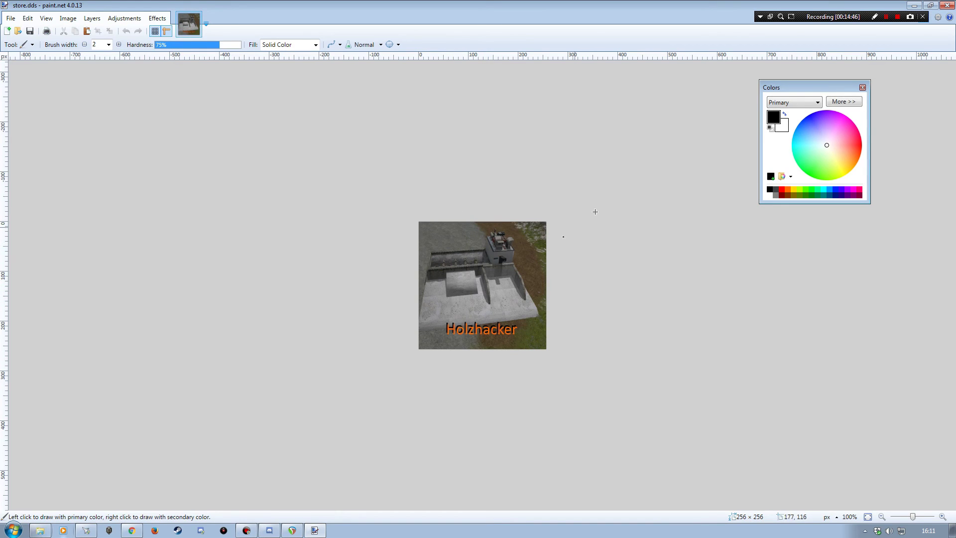
pyautogui.click(946, 5)
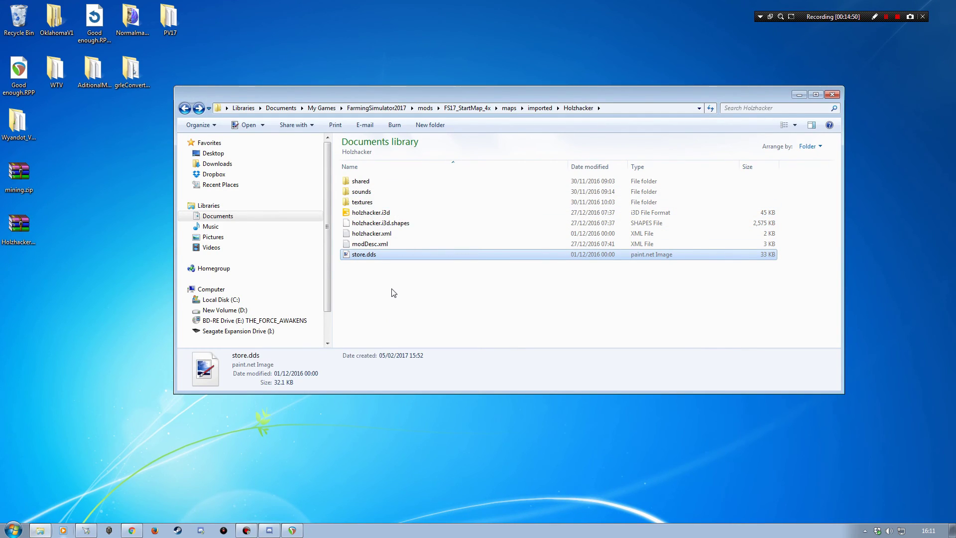
# Go back up to the FS17_StartMap_4x maps folder and look over its files.
pyautogui.press('BackSpace')
pyautogui.press('BackSpace')
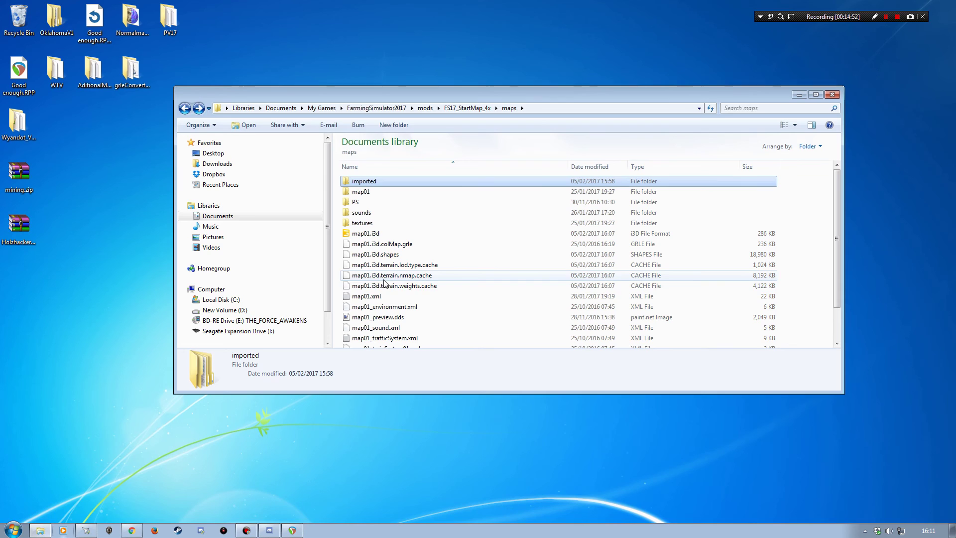
pyautogui.scroll(-2, 376, 299)
pyautogui.scroll(2, 377, 276)
pyautogui.moveTo(389, 92); pyautogui.dragTo(366, 121)
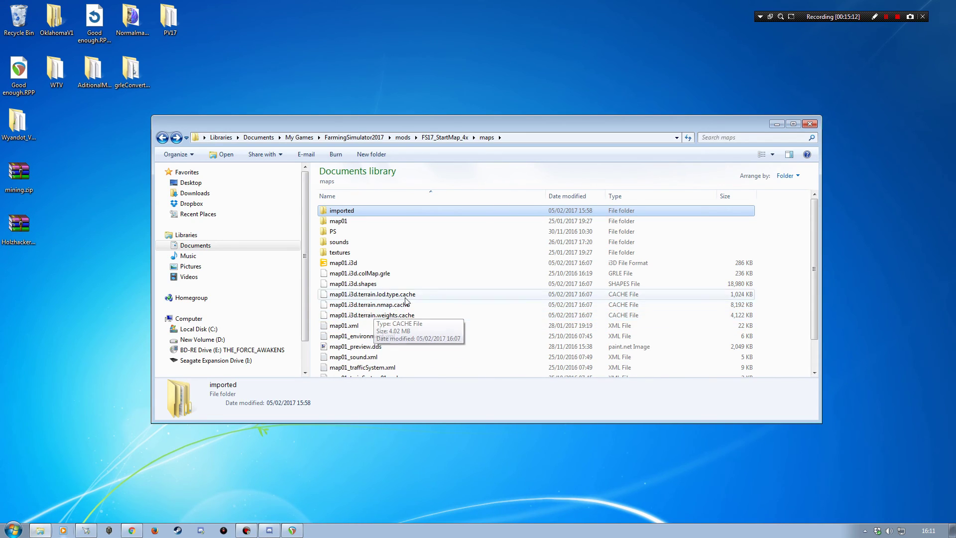
pyautogui.click(897, 19)
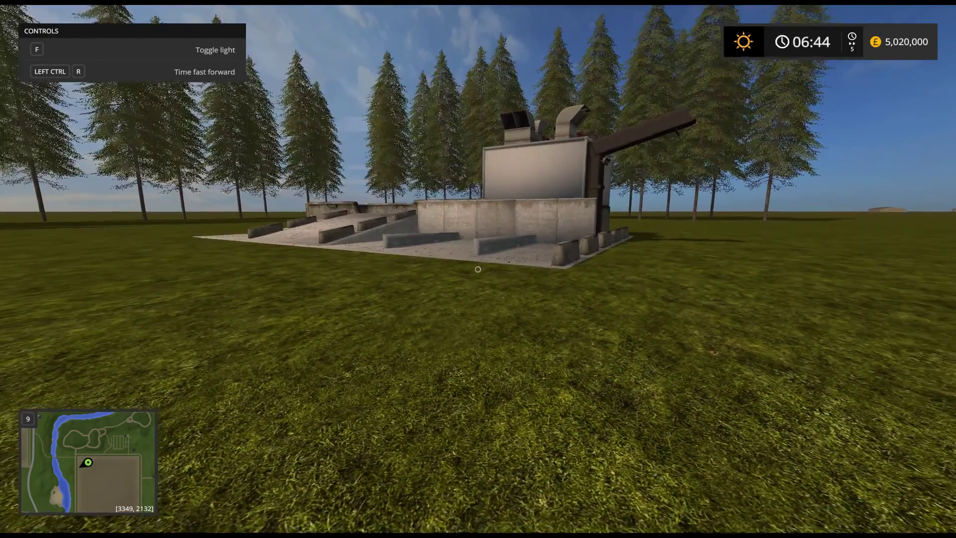
# Switch to Farming Simulator 17 and walk around the Holzhacker on the map to inspect its ramps, log pit and walls.
pyautogui.press('w')
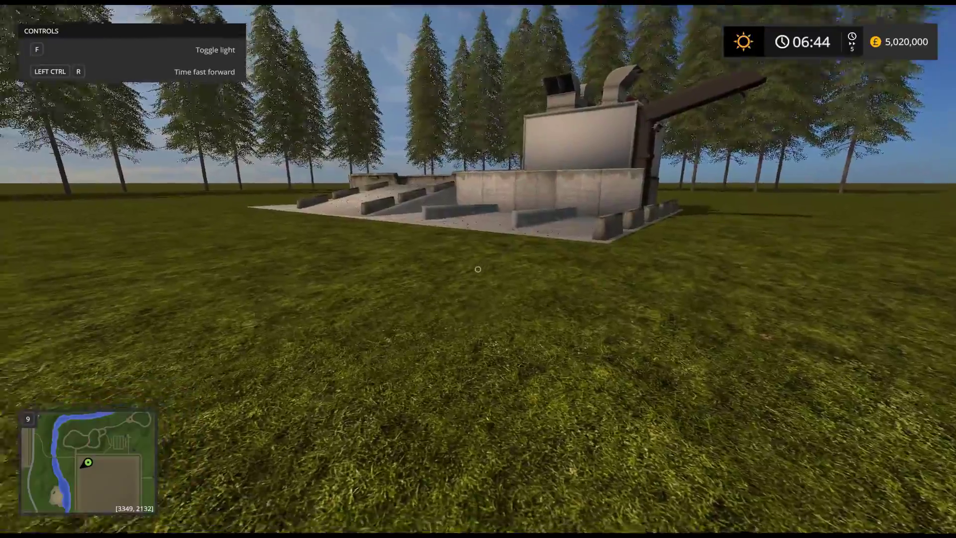
pyautogui.press('w')
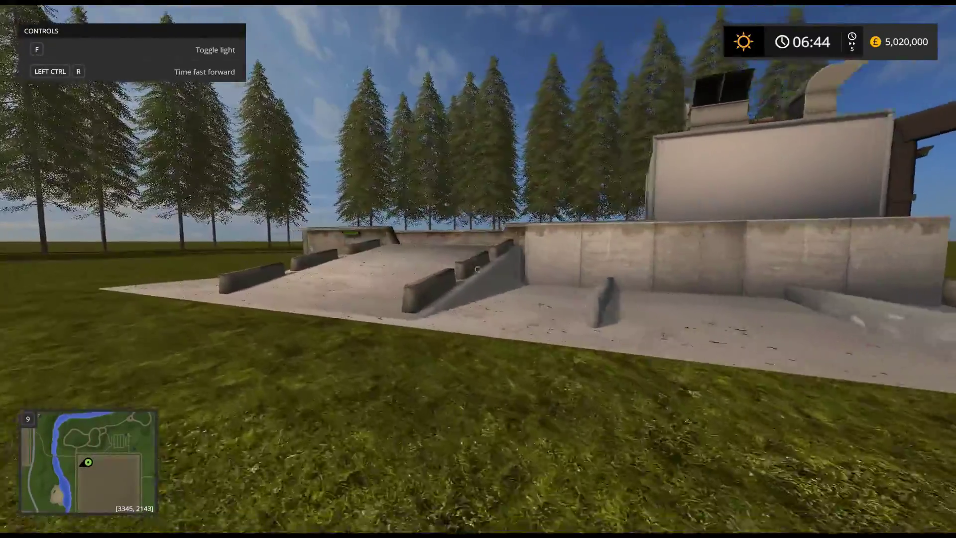
pyautogui.press('w')
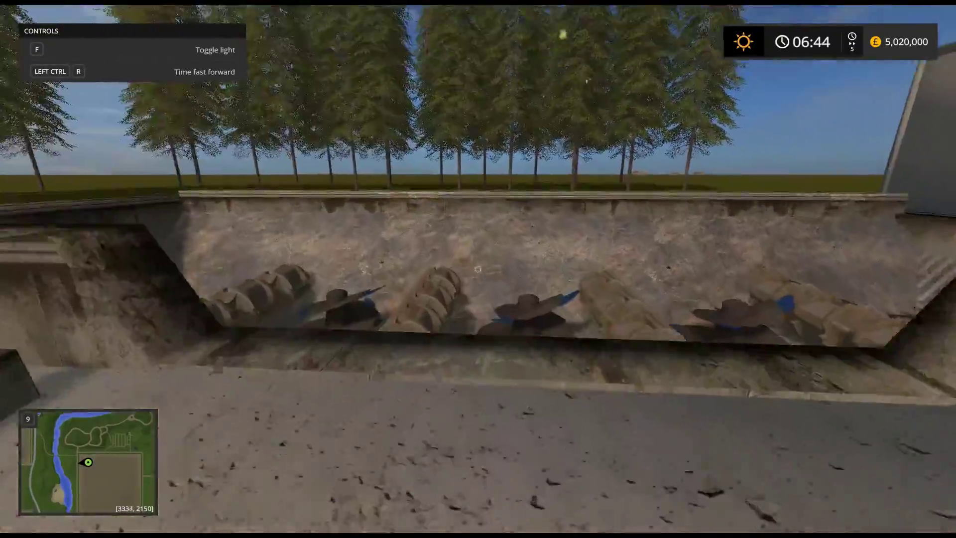
pyautogui.press('w')
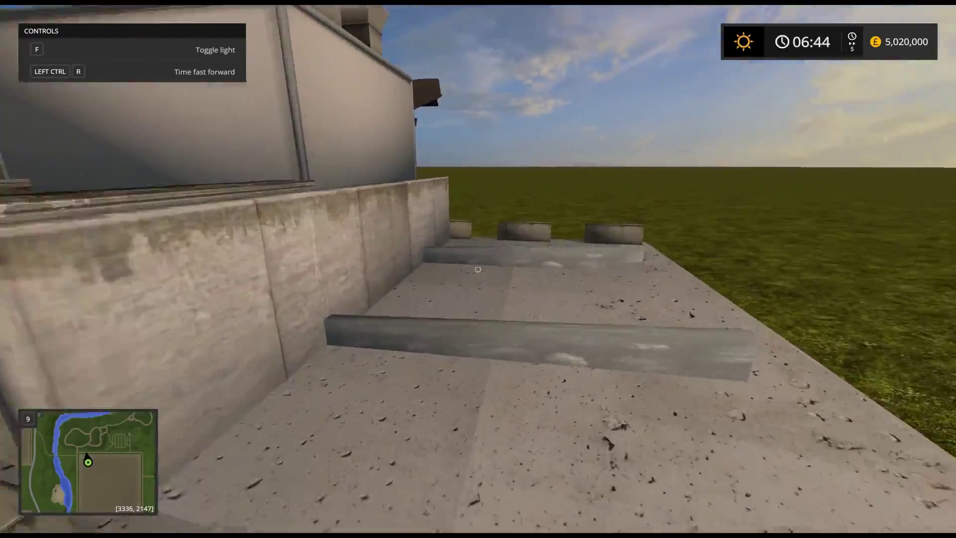
pyautogui.press('w')
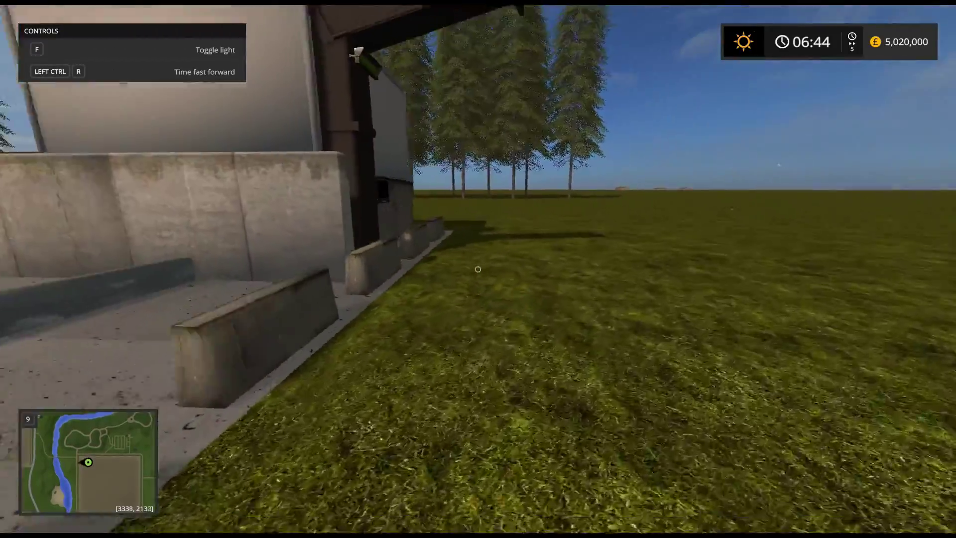
# Walk to the Holzhacker's outlet pipe and test its charging mode by switching to automatic and back to manual.
pyautogui.press('w')
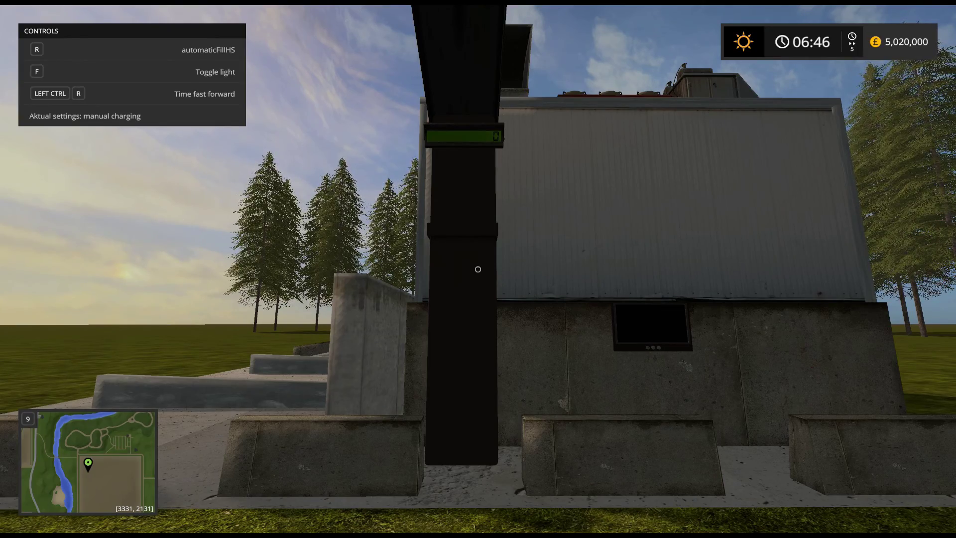
pyautogui.press('r')
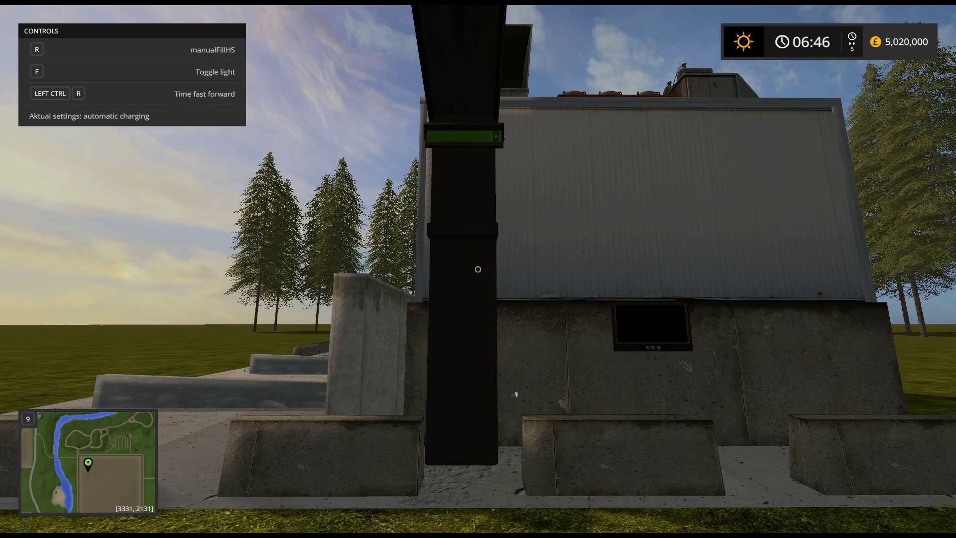
pyautogui.press('r')
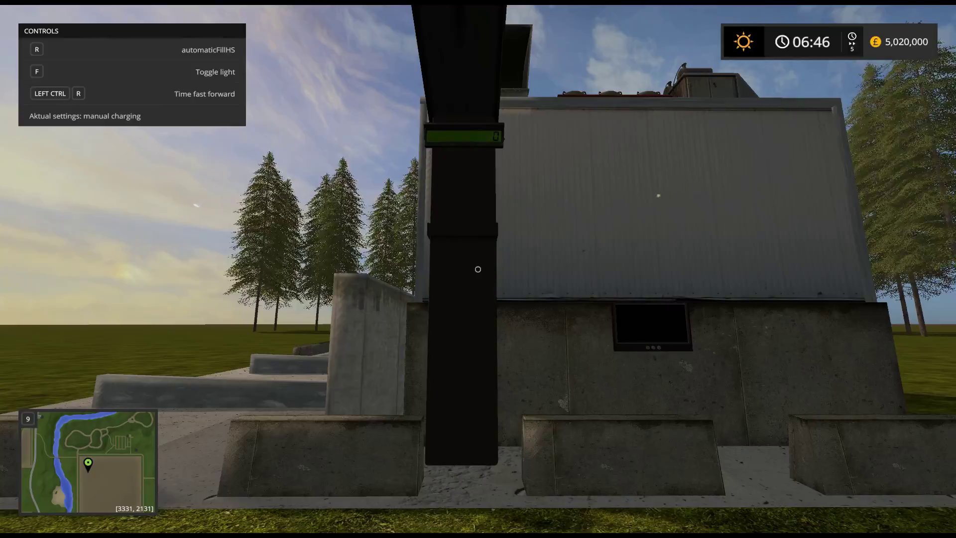
# Look up at the outlet pipe from its side and underneath, switching to automatic charging and back to manual.
pyautogui.press('s')
pyautogui.press('a')
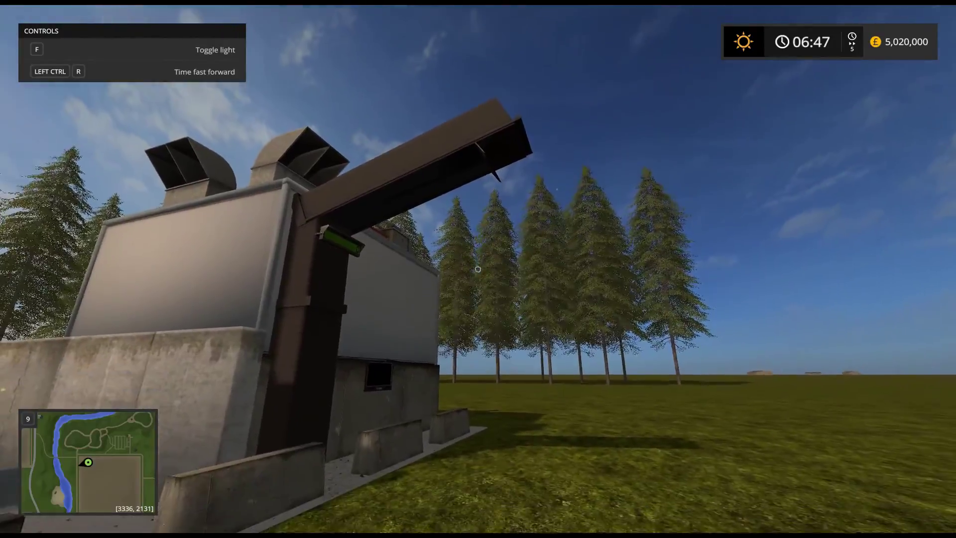
pyautogui.press('w')
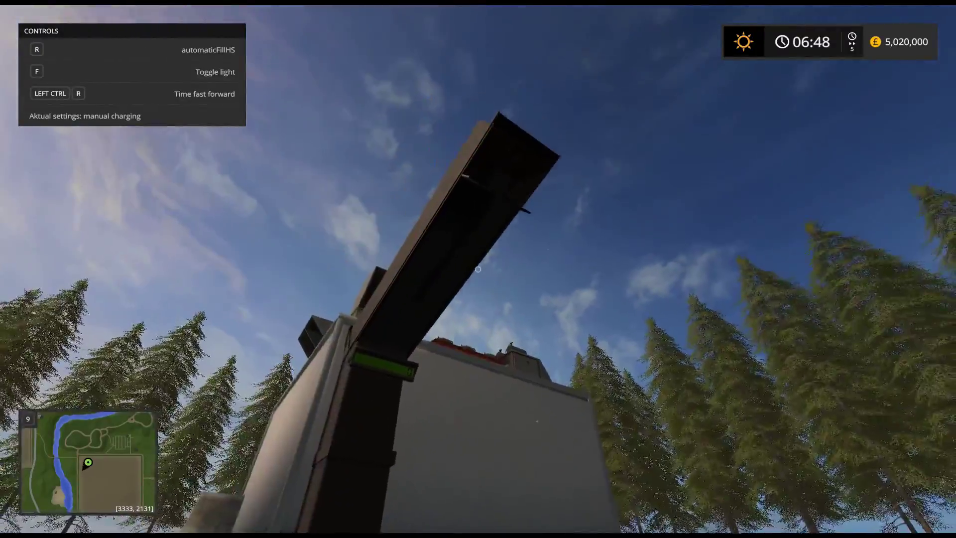
pyautogui.press('r')
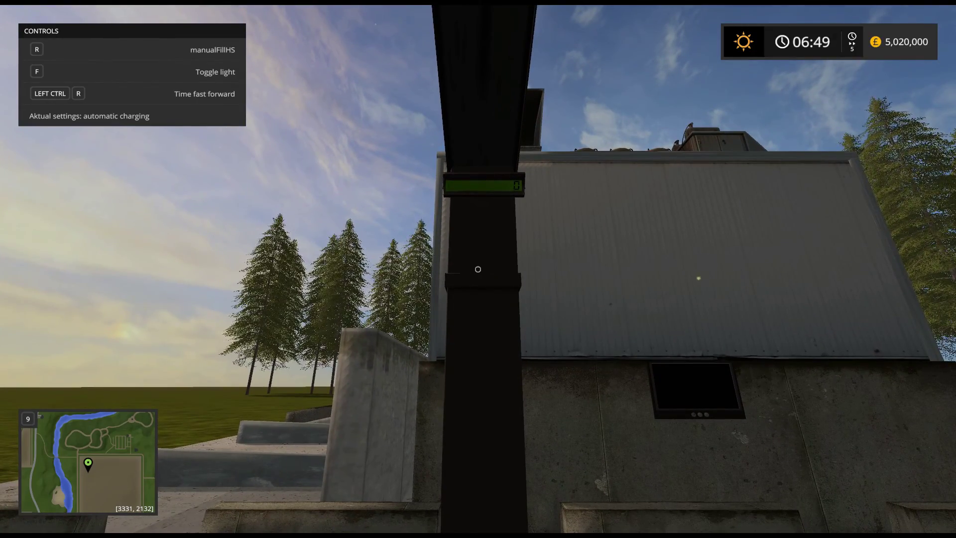
pyautogui.press('r')
# Walk around the outside of the outlet pipe to view the loading area beneath it.
pyautogui.press('s')
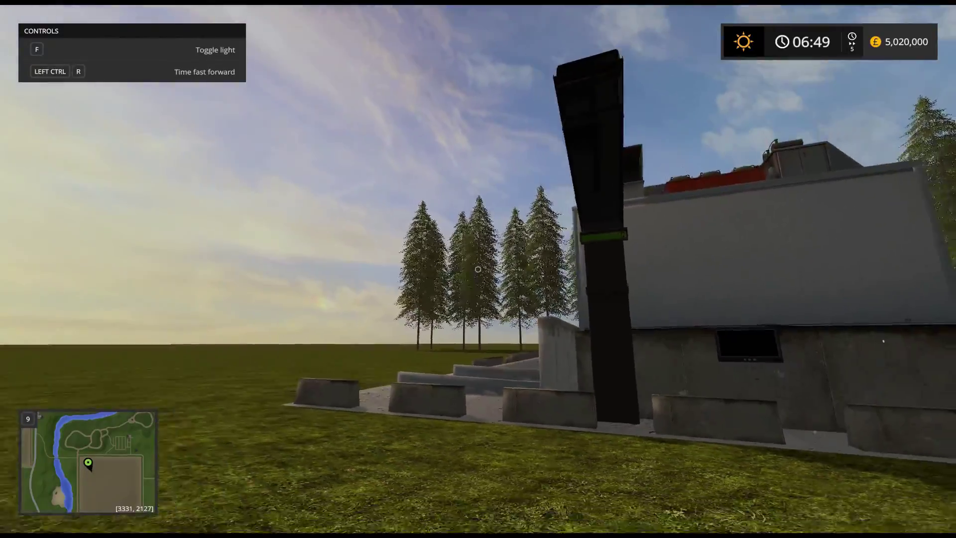
pyautogui.press('a')
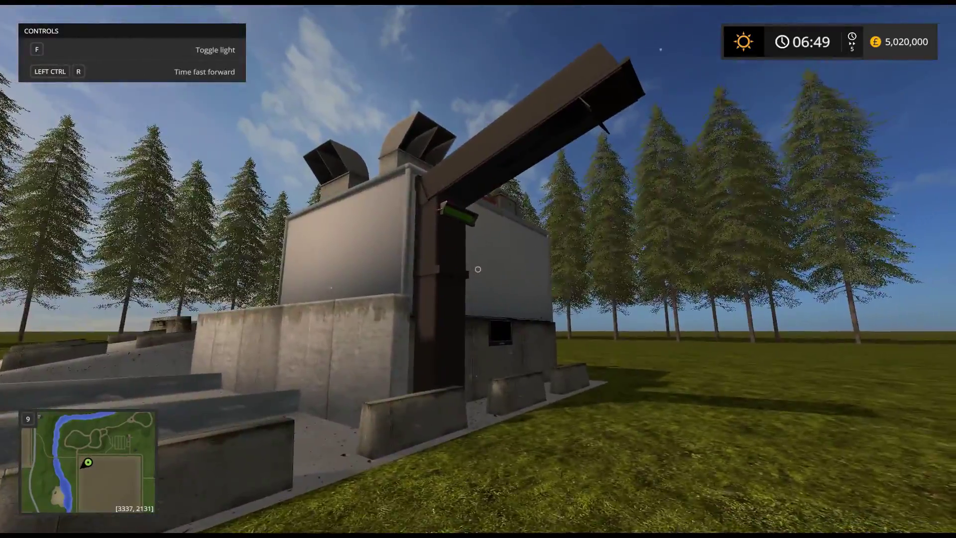
pyautogui.press('s')
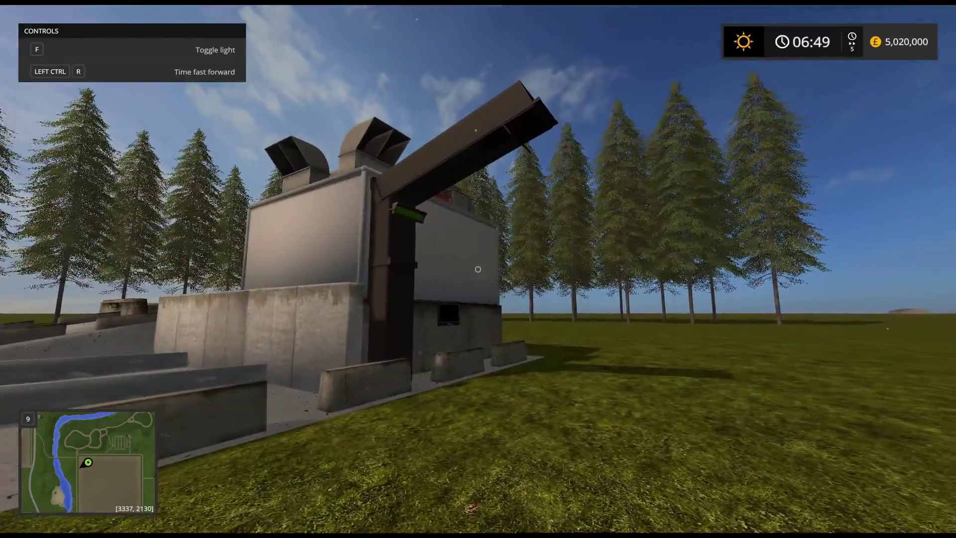
pyautogui.press('a')
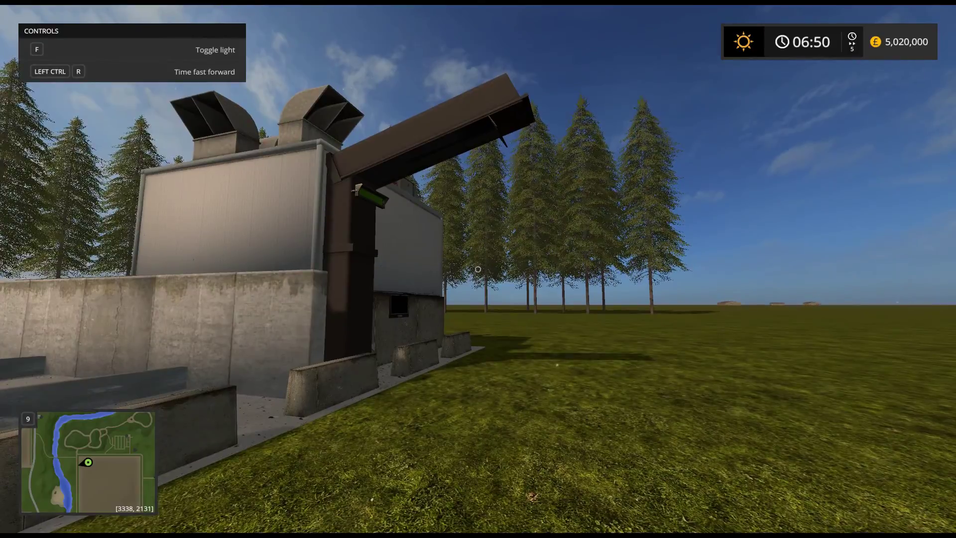
pyautogui.press('w')
pyautogui.press('d')
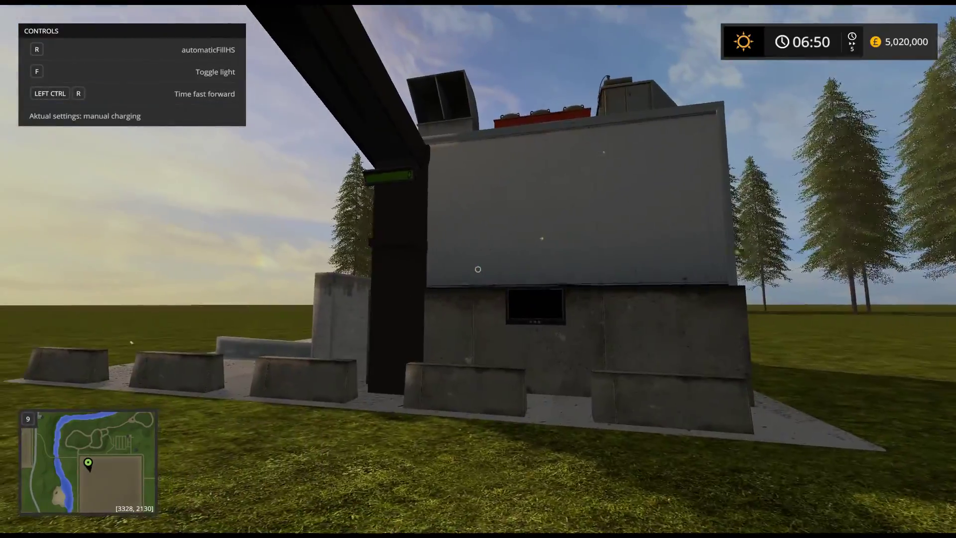
# Read the log and wood chip levels at the Holzhacker's wall monitor and walk out to the open field.
pyautogui.press('s')
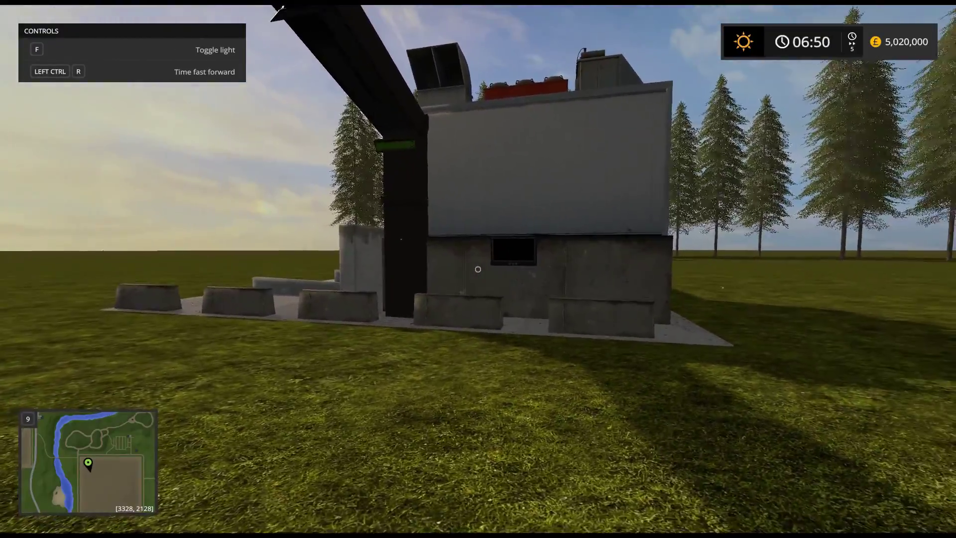
pyautogui.press('w')
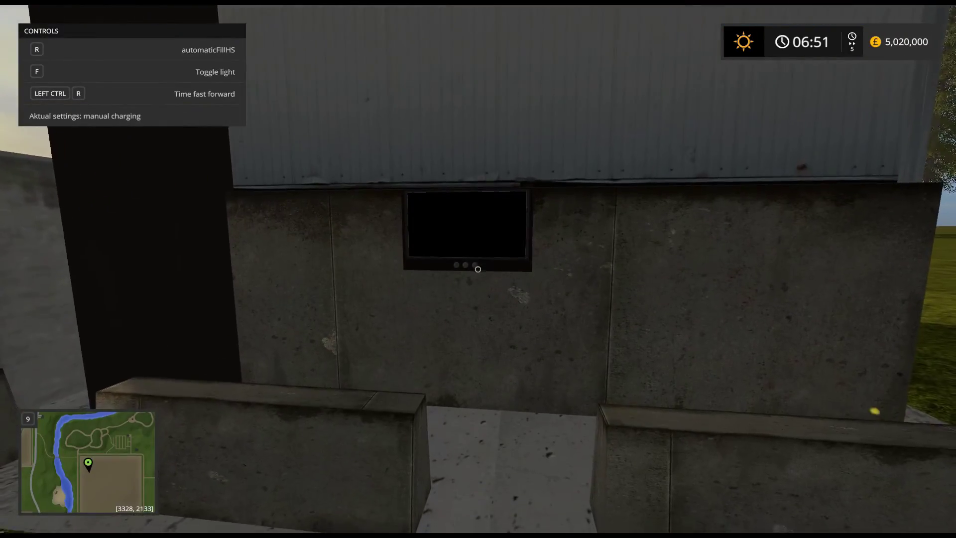
pyautogui.press('a')
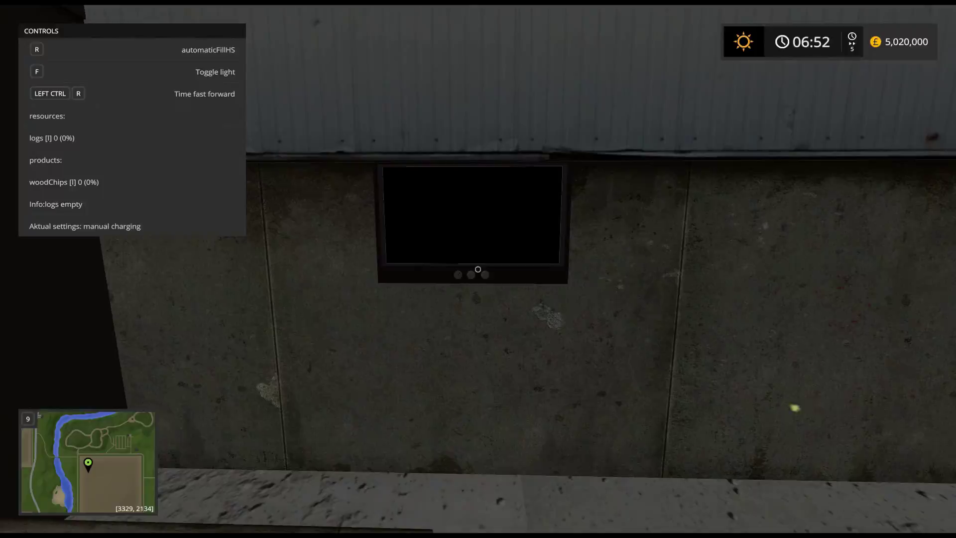
pyautogui.press('w')
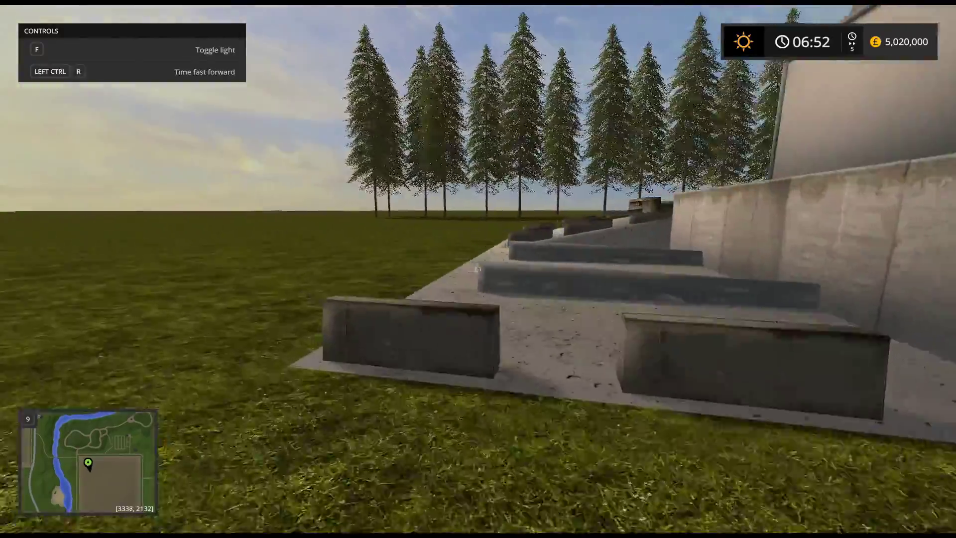
pyautogui.press('a')
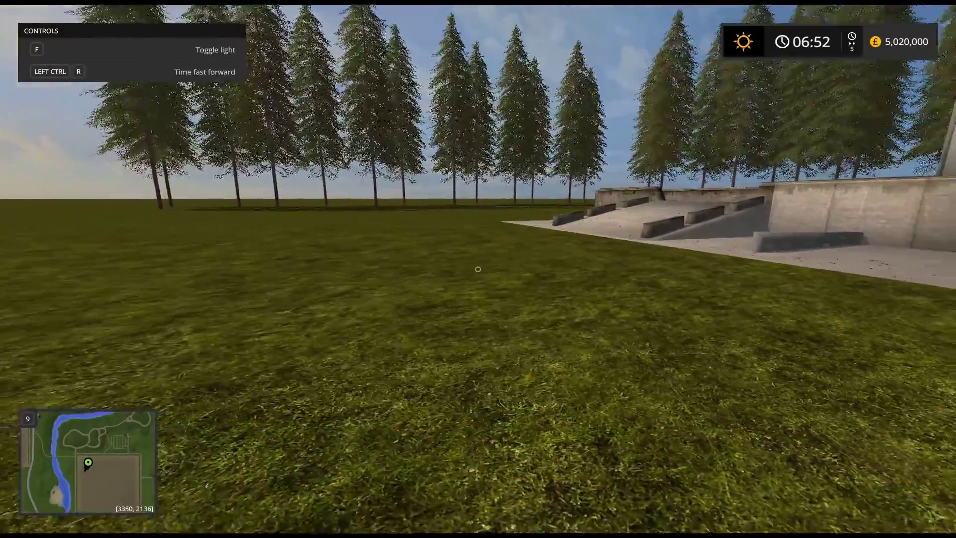
# Buy the Ponsse ScorpionKing with the Standard wheel setup from the shop's forestry equipment.
pyautogui.press('p')
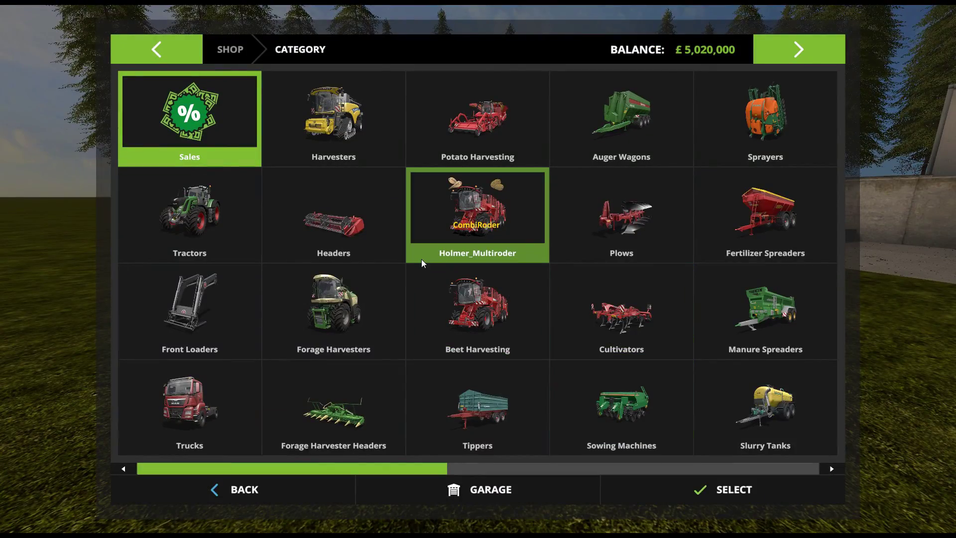
pyautogui.scroll(-1, 340, 321)
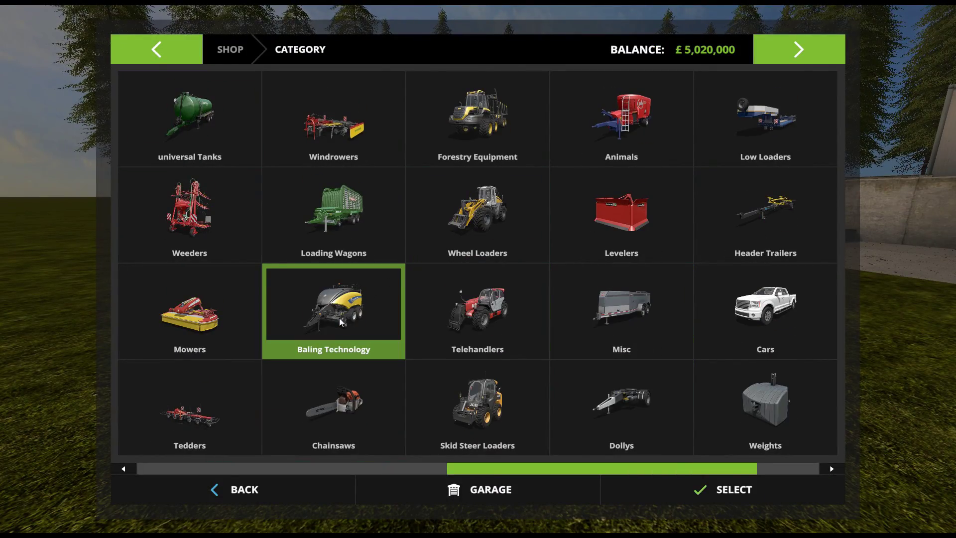
pyautogui.click(495, 120)
pyautogui.scroll(-3, 483, 245)
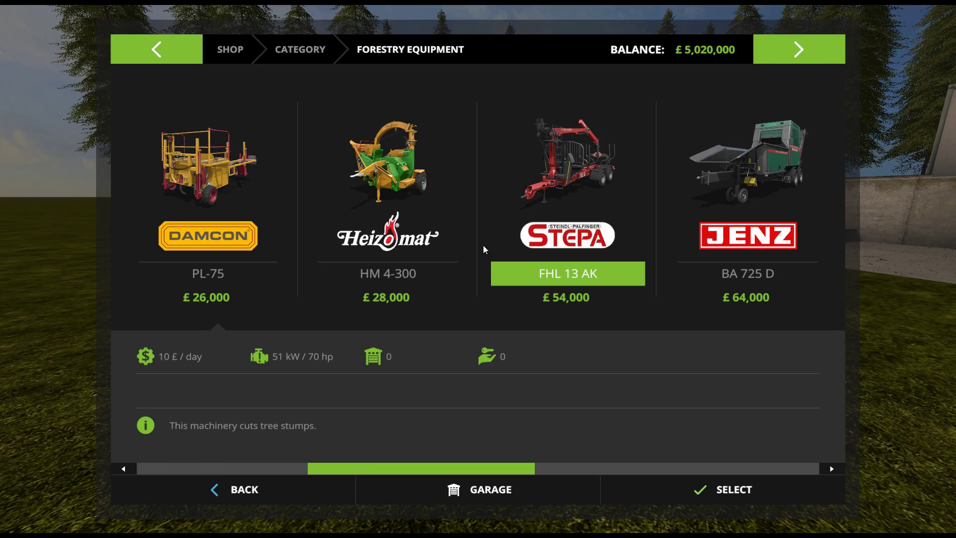
pyautogui.scroll(-1, 482, 246)
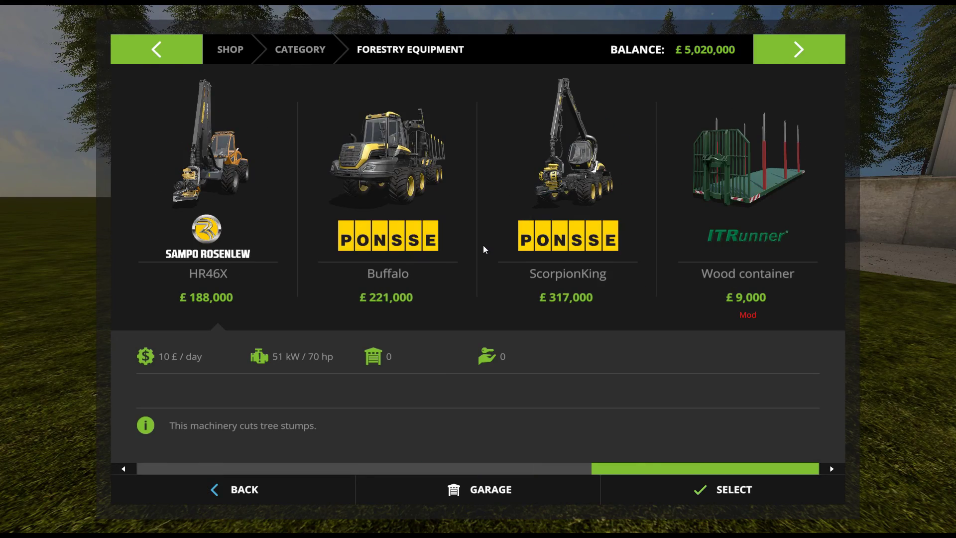
pyautogui.click(568, 214)
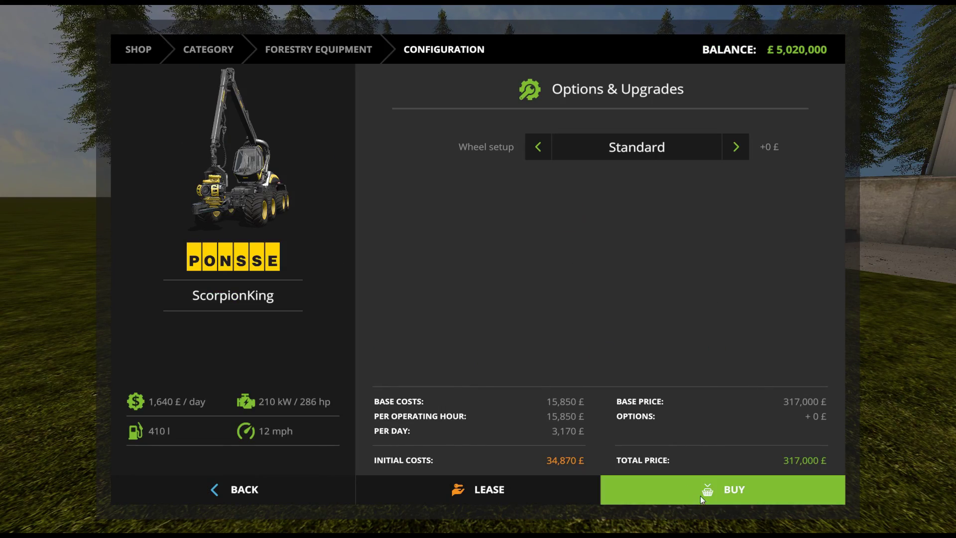
pyautogui.click(700, 497)
pyautogui.click(427, 348)
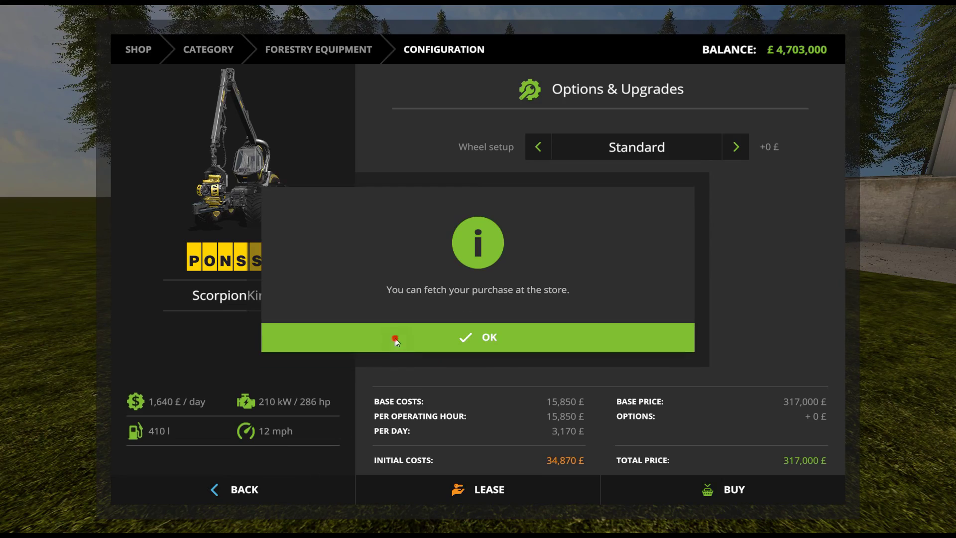
pyautogui.click(395, 338)
pyautogui.click(305, 488)
pyautogui.click(296, 486)
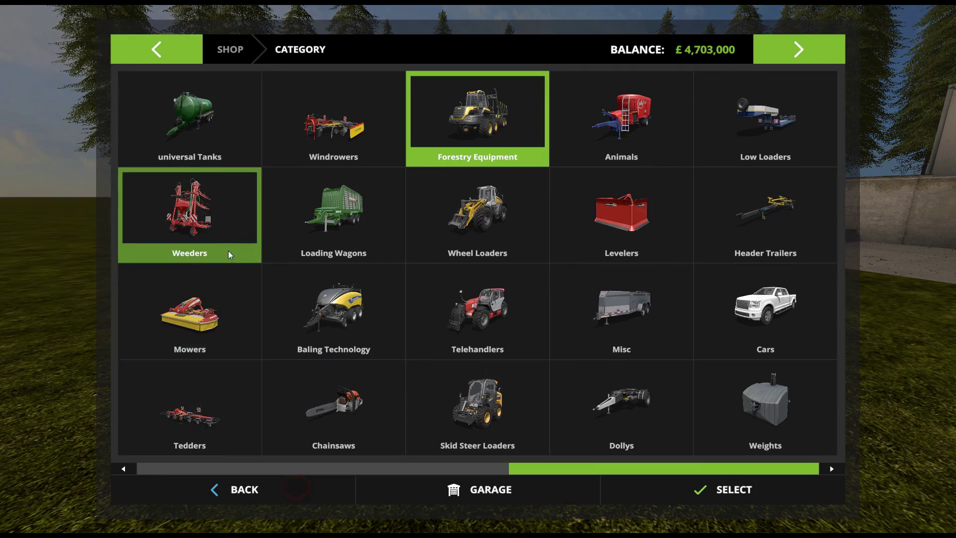
# Buy the Deutz-Fahr Series 9 tractor with the 9340 TTV engine and Wide tires.
pyautogui.scroll(5, 209, 391)
pyautogui.click(206, 208)
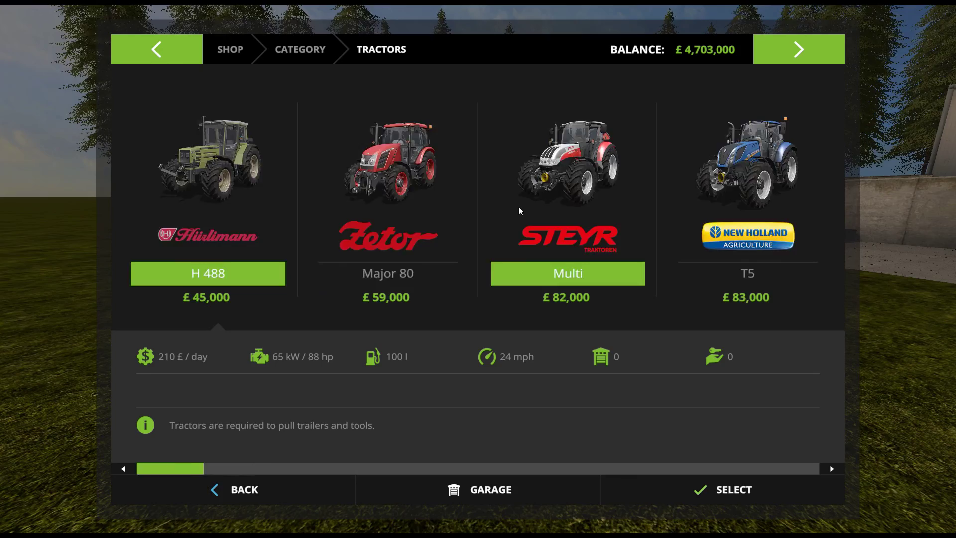
pyautogui.scroll(-20, 519, 210)
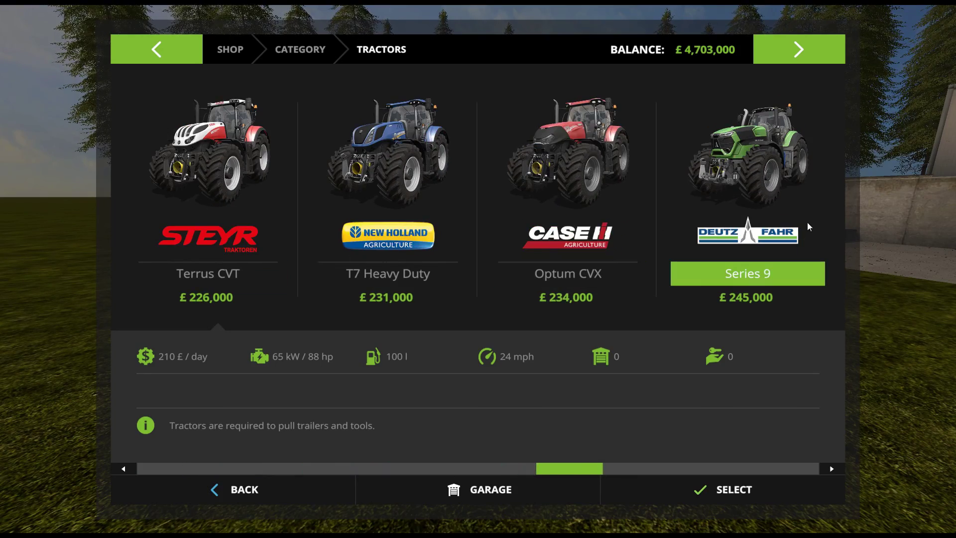
pyautogui.click(807, 221)
pyautogui.click(729, 149)
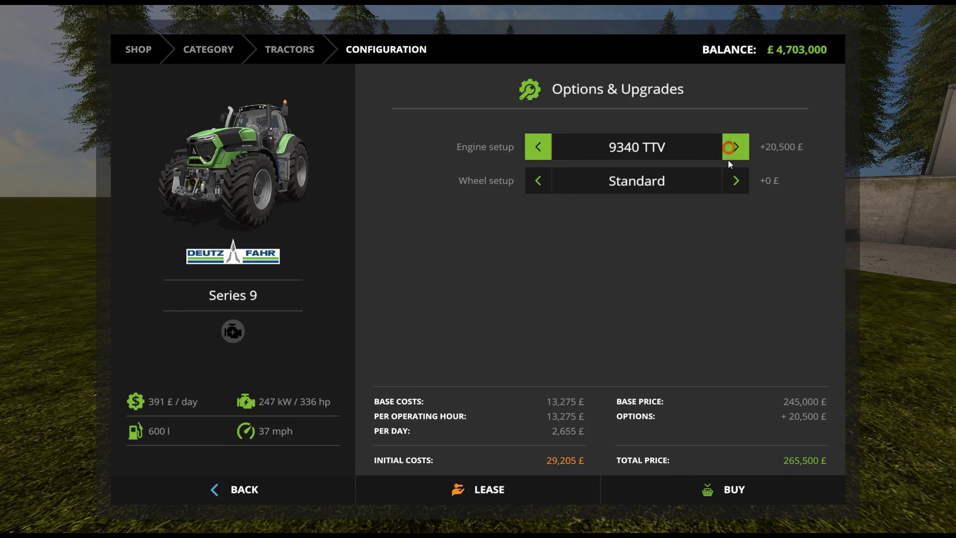
pyautogui.click(733, 182)
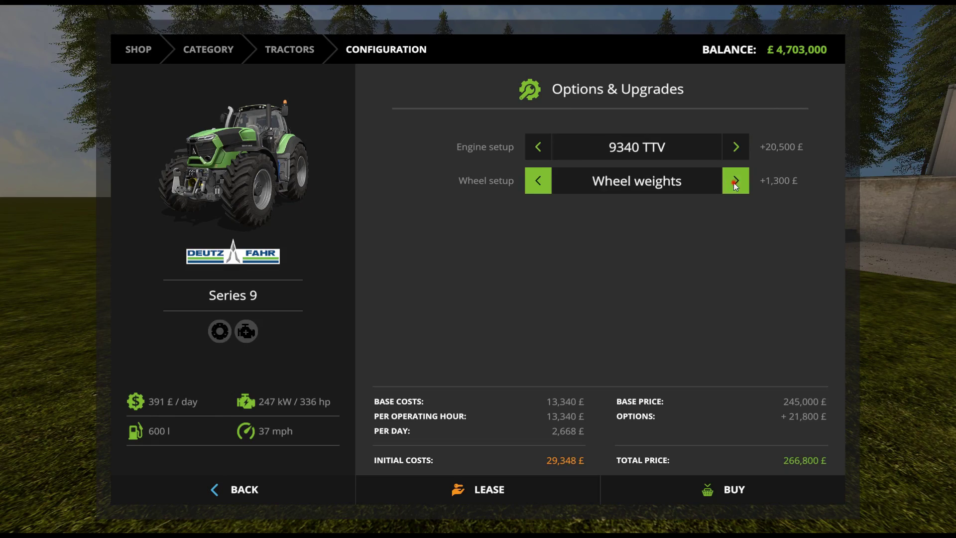
pyautogui.click(736, 184)
pyautogui.click(734, 490)
pyautogui.click(387, 348)
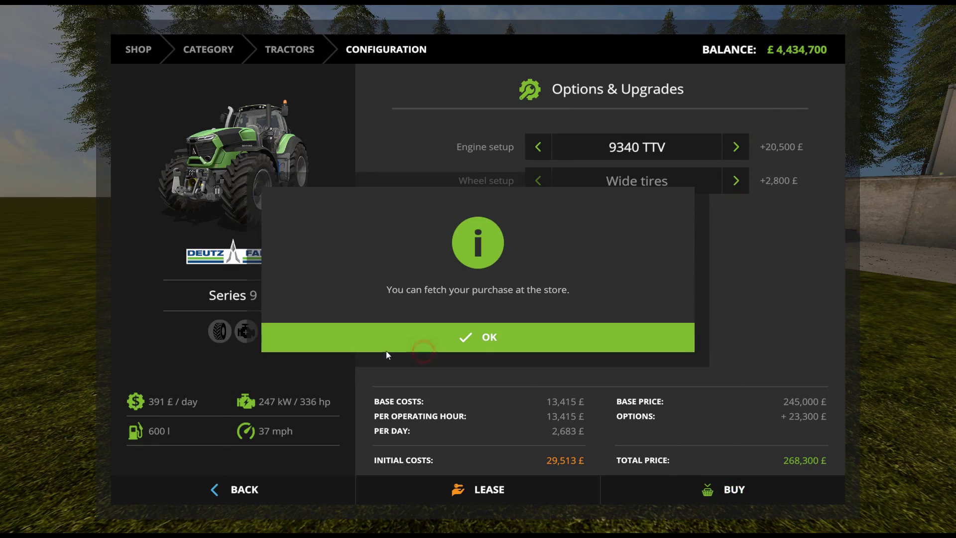
pyautogui.click(388, 341)
pyautogui.click(316, 486)
pyautogui.click(317, 487)
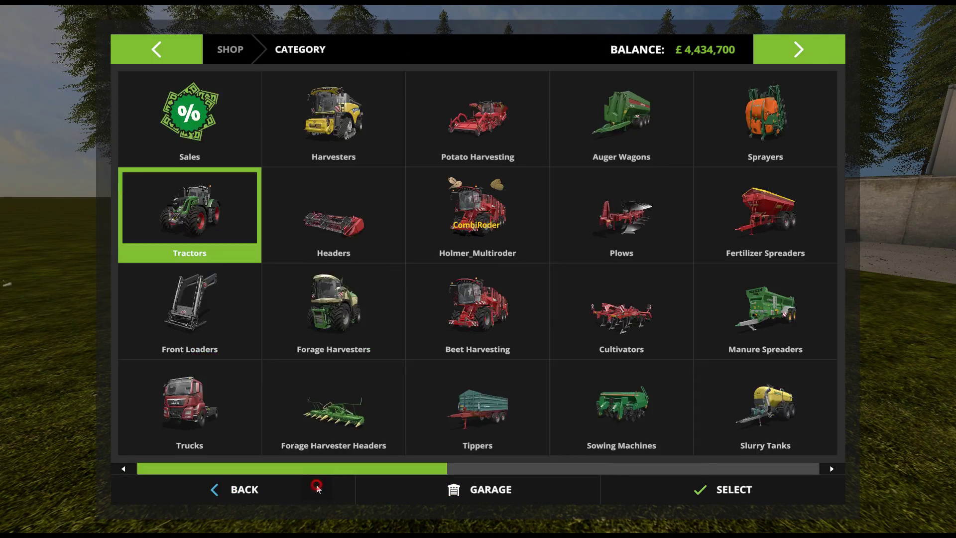
# Buy the Joskin Trans-Space 8000 tipper and leave the shop.
pyautogui.click(499, 418)
pyautogui.scroll(-1, 461, 273)
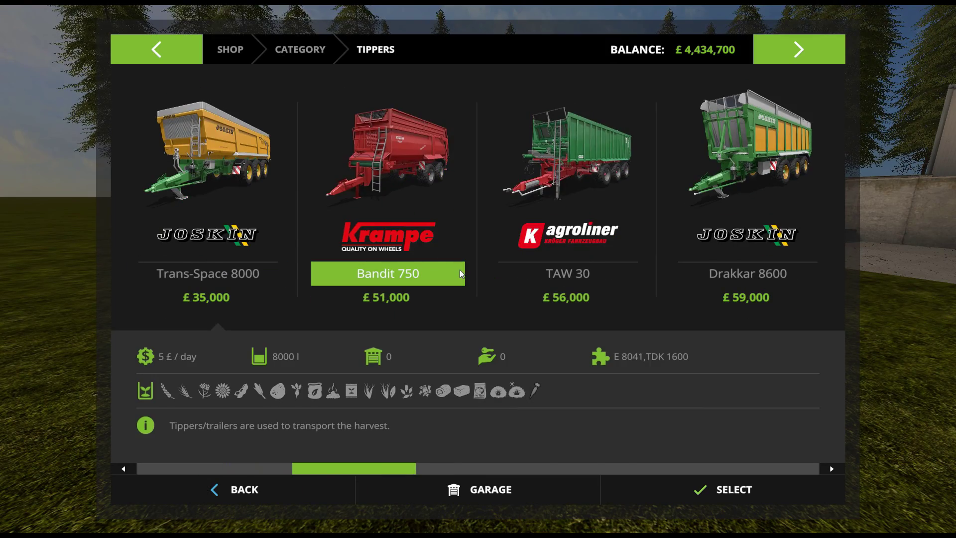
pyautogui.click(283, 195)
pyautogui.click(700, 500)
pyautogui.click(404, 341)
pyautogui.click(411, 342)
pyautogui.click(276, 485)
pyautogui.click(277, 485)
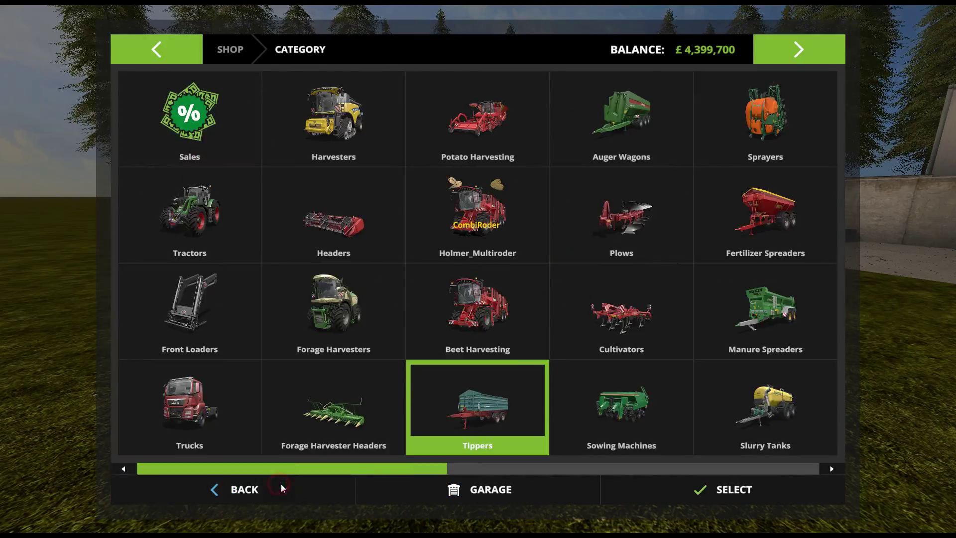
pyautogui.click(279, 484)
# Switch into the Ponsse ScorpionKing and drive it clear of the tractor.
pyautogui.press('Tab')
pyautogui.press('Tab')
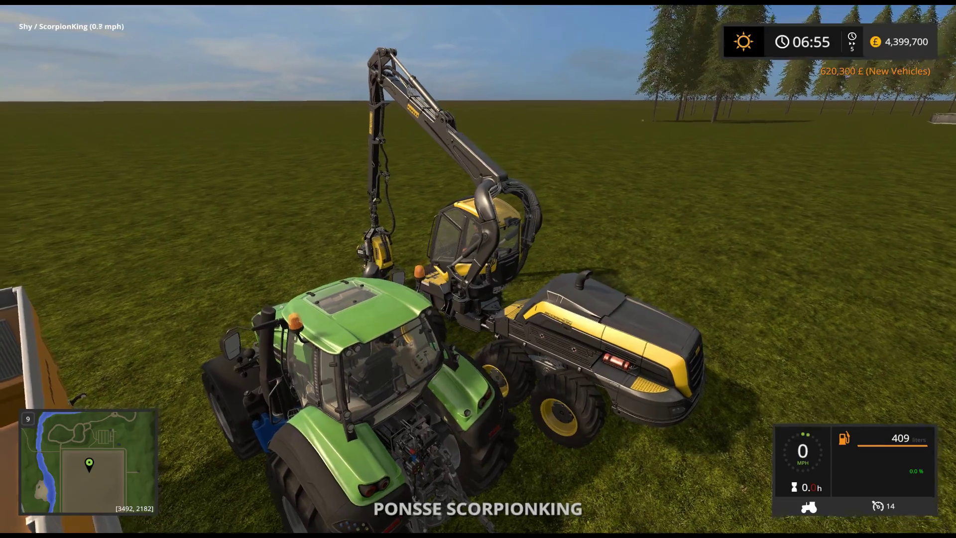
pyautogui.press('w')
pyautogui.press('d')
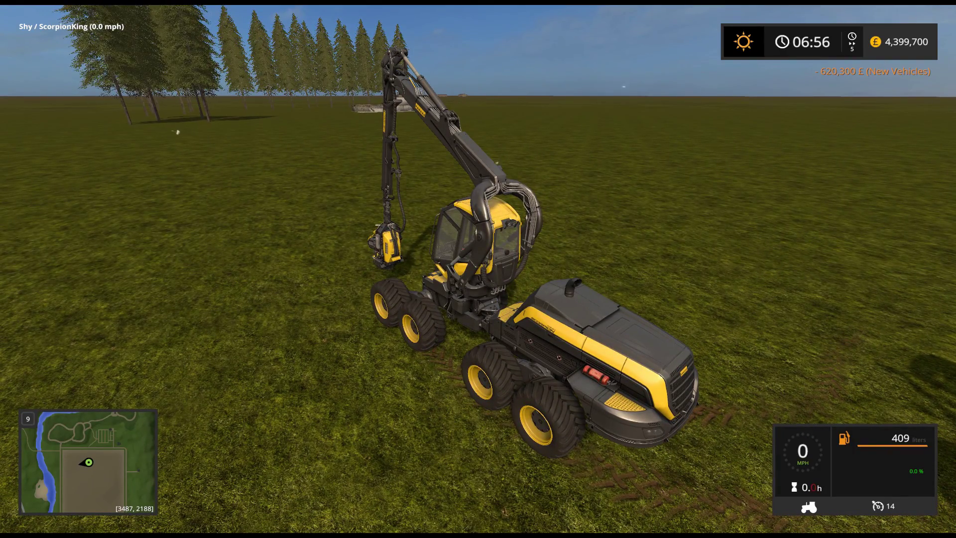
# Check the Camera Sensitivity option in the general settings and return to the game.
pyautogui.press('Escape')
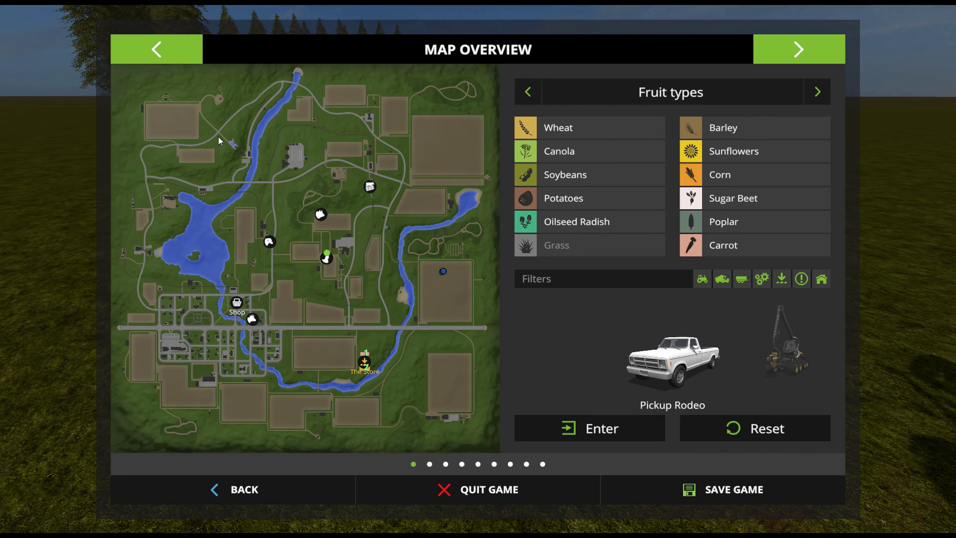
pyautogui.click(173, 59)
pyautogui.click(171, 49)
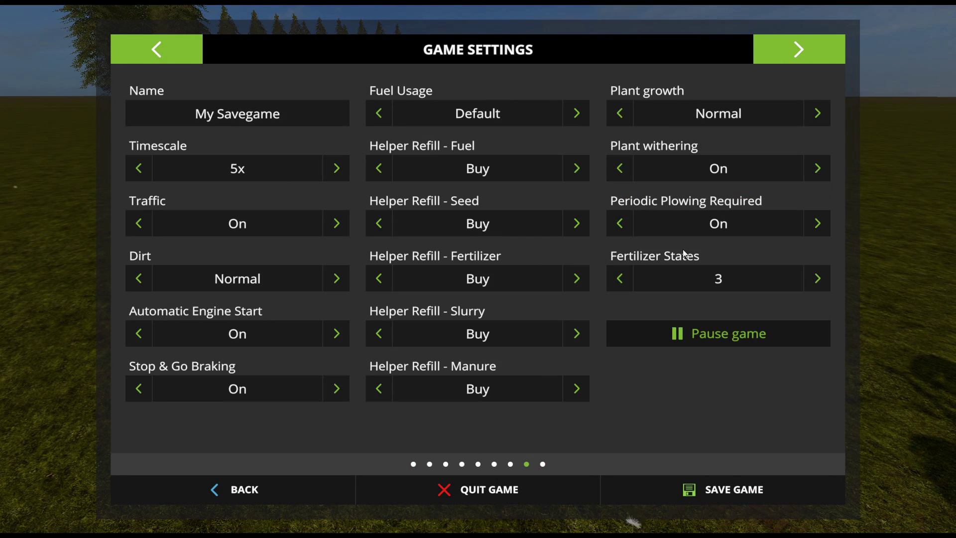
pyautogui.click(181, 48)
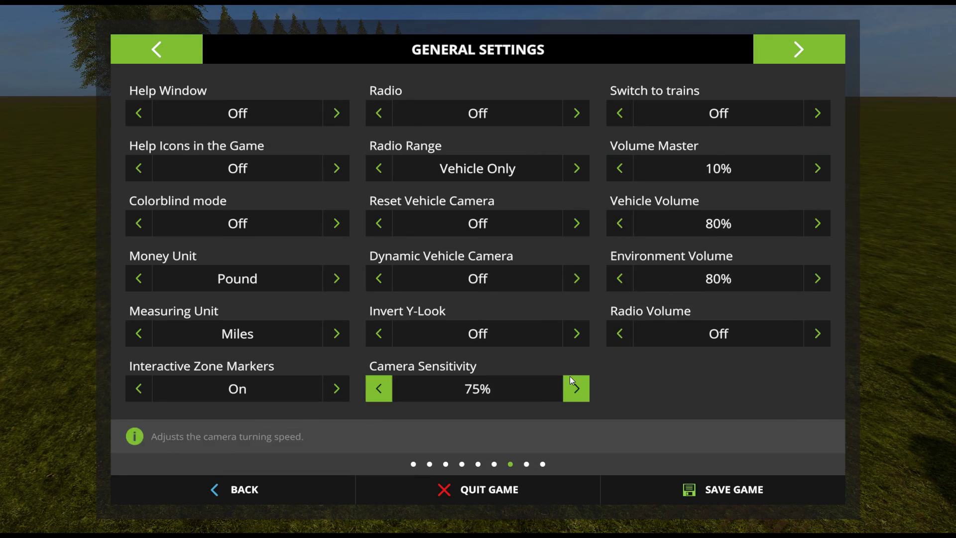
pyautogui.click(296, 489)
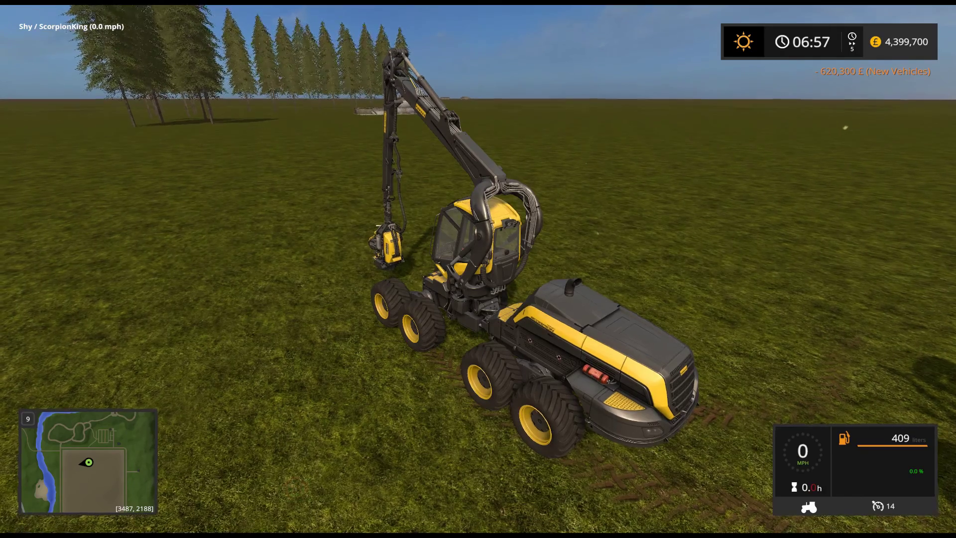
# Drive the Ponsse ScorpionKing across the field toward the spruce trees beside the Holzhacker.
pyautogui.press('w')
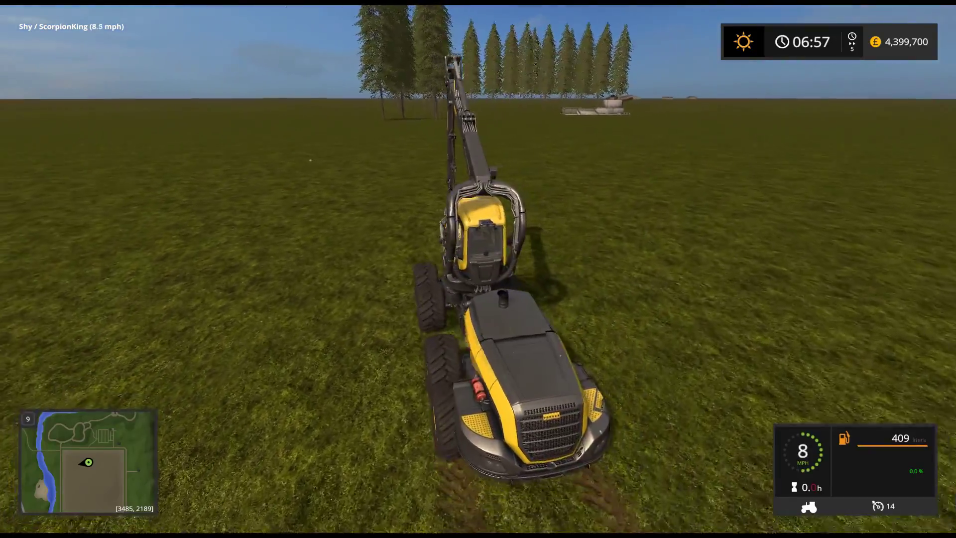
pyautogui.press('w')
pyautogui.press('d')
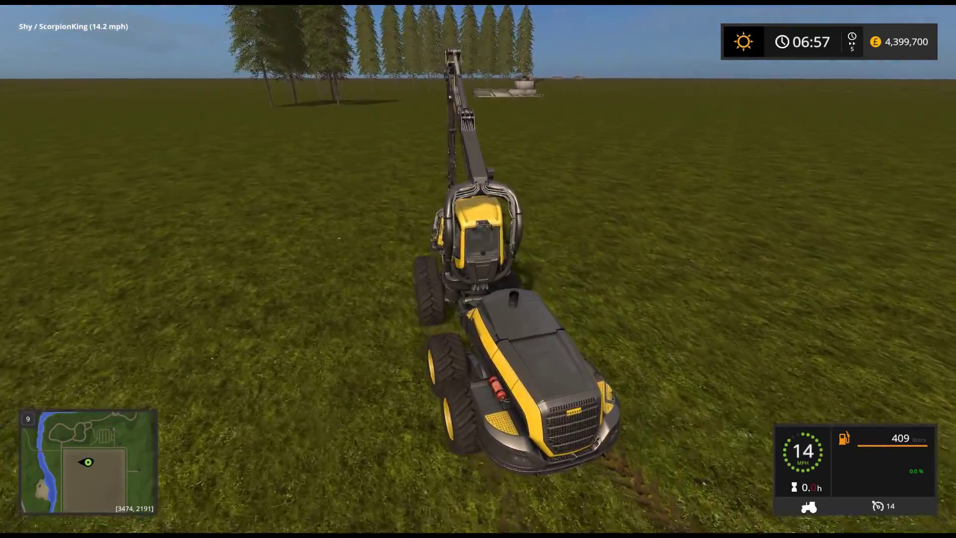
pyautogui.press('w')
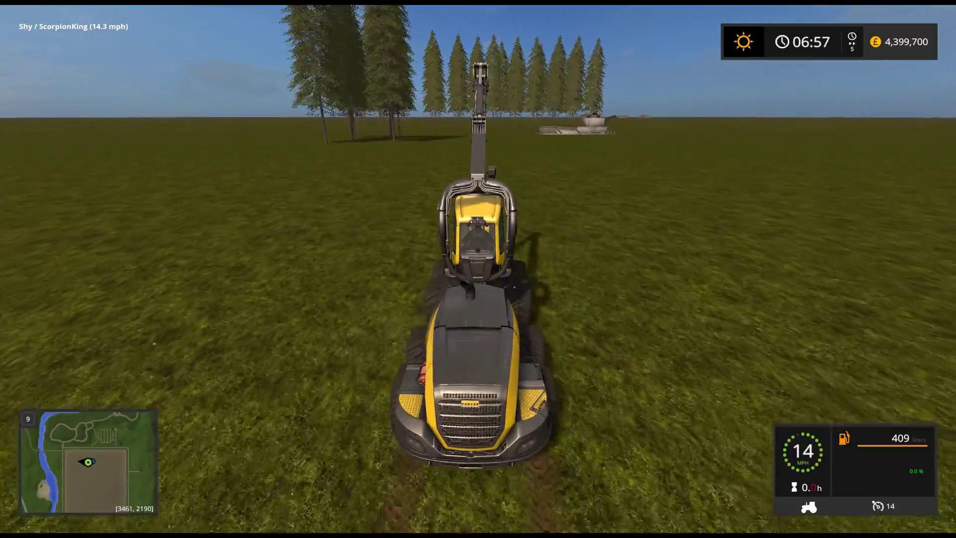
pyautogui.press('w')
pyautogui.press('a')
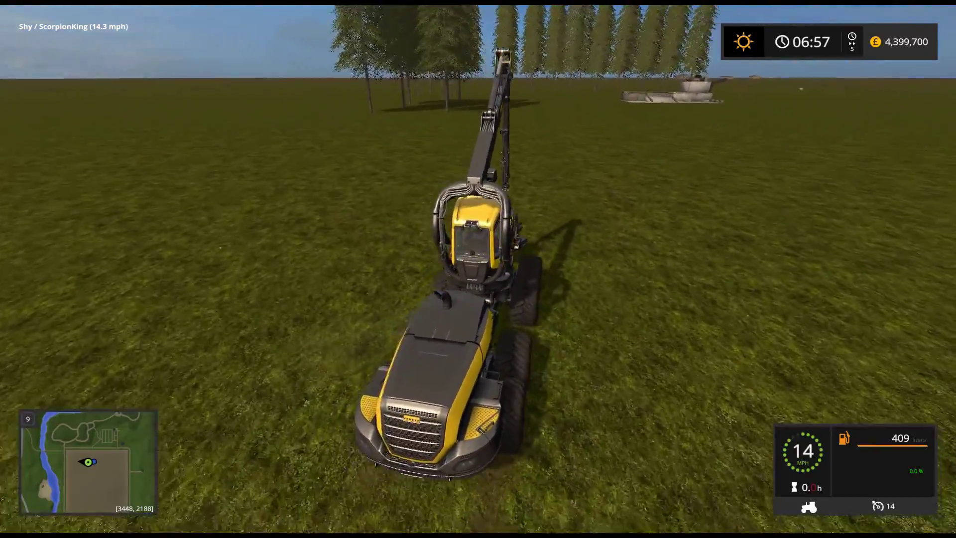
pyautogui.press('w')
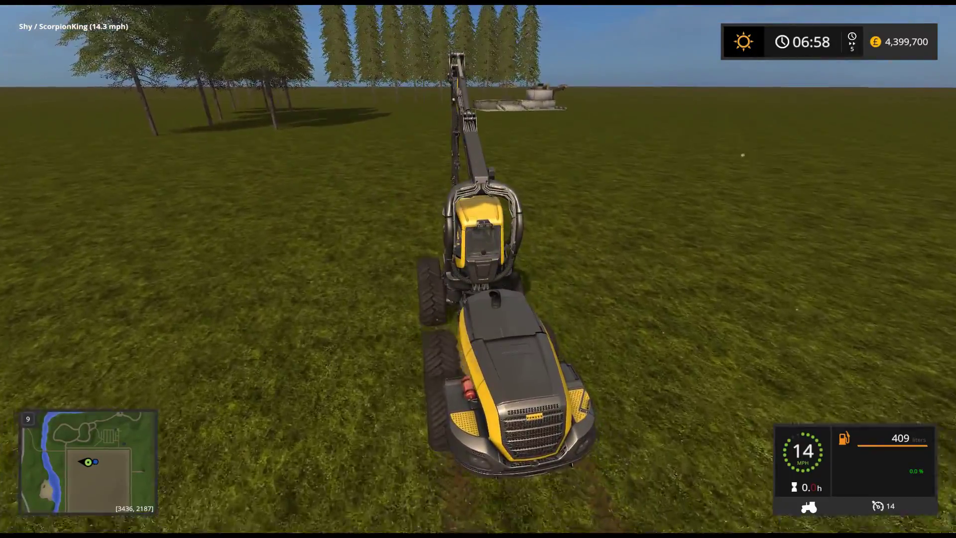
# Check the Courseplay settings page and close the Courseplay display.
pyautogui.rightClick(478, 269)
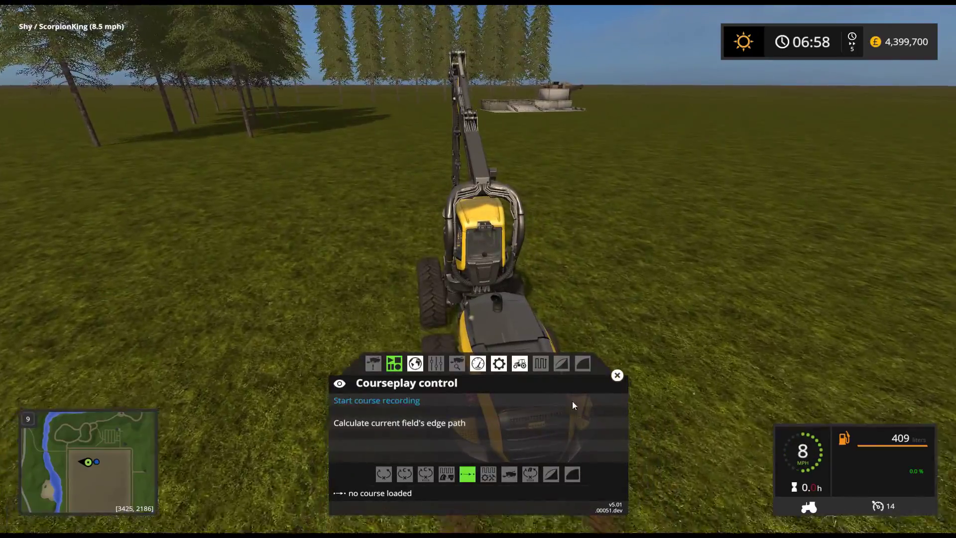
pyautogui.click(498, 363)
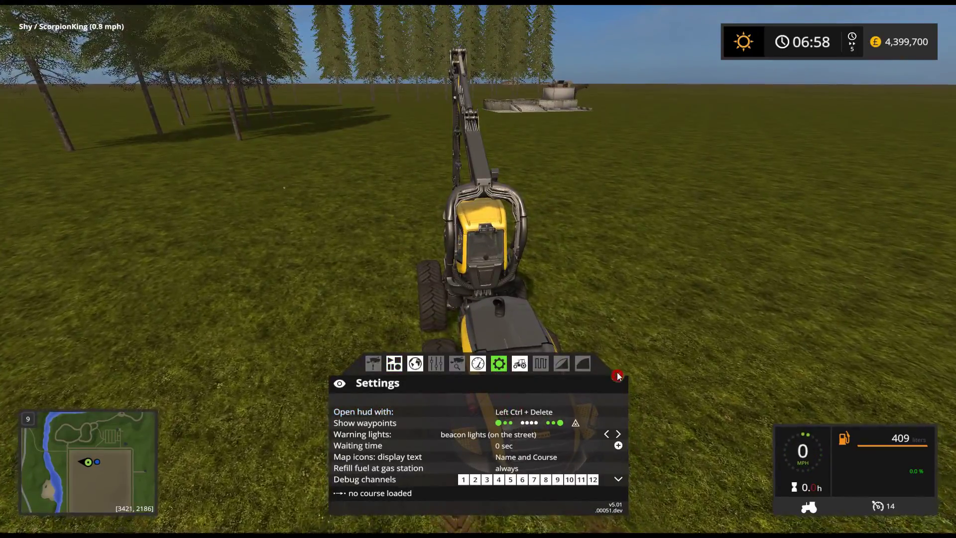
pyautogui.click(616, 375)
# Drive the ScorpionKing up to the nearest spruce, grab the trunk with the harvester head and fell it.
pyautogui.press('w')
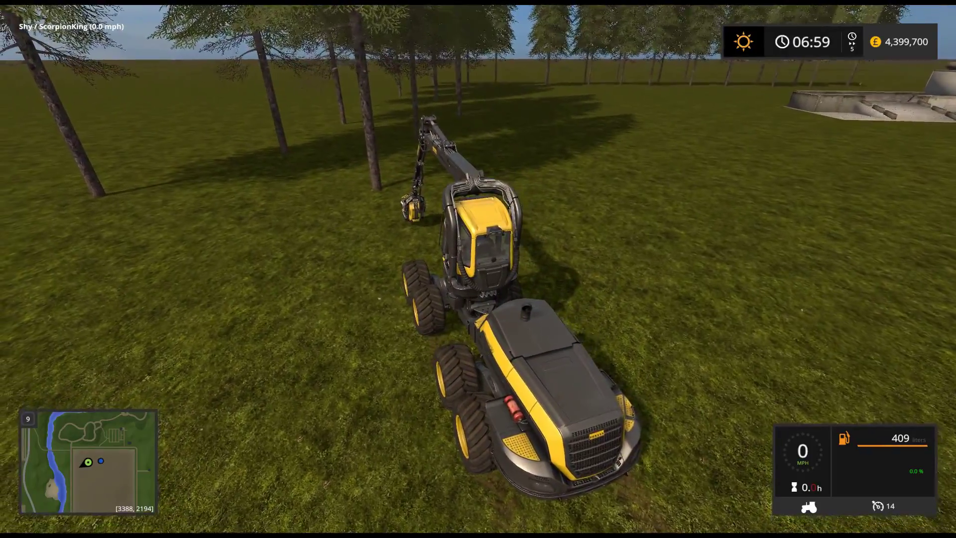
pyautogui.press('w')
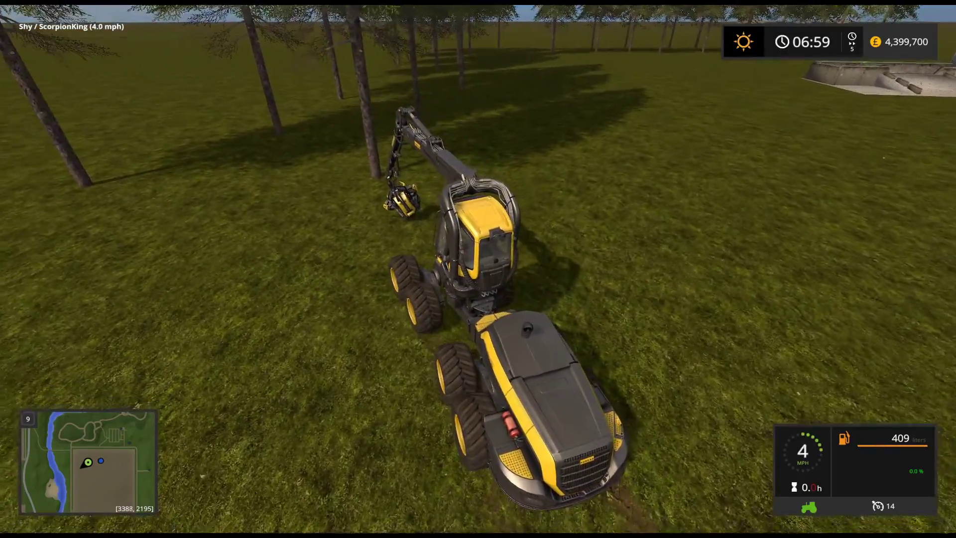
pyautogui.press('w')
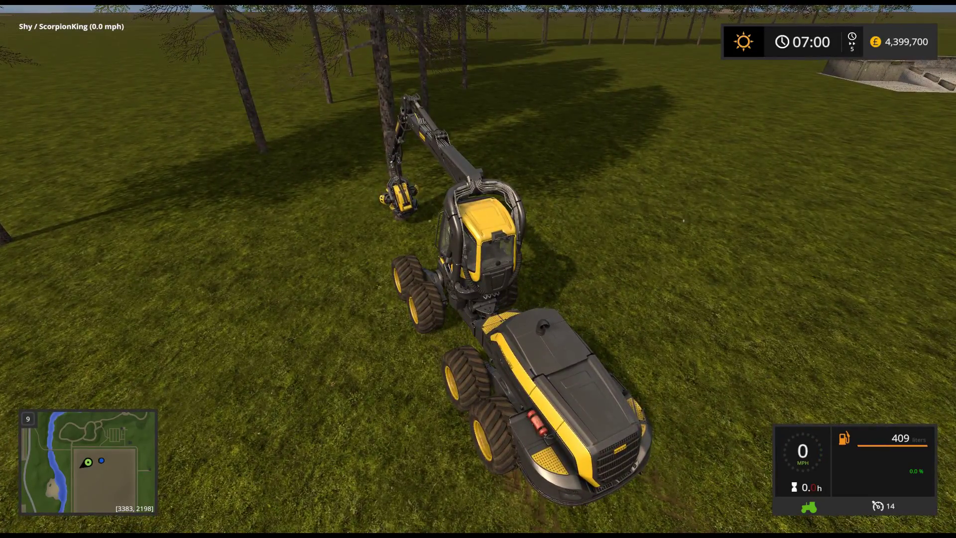
pyautogui.press('d')
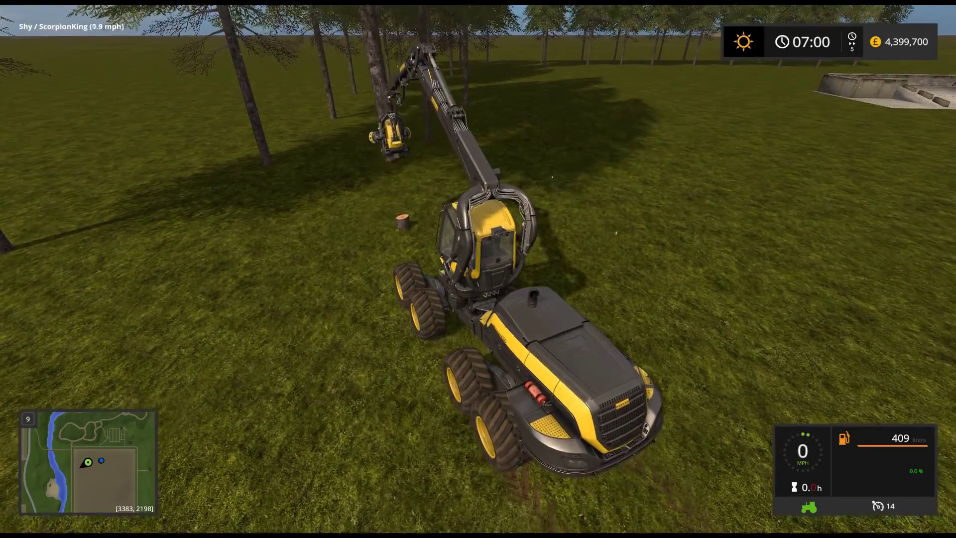
# Reverse the ScorpionKing with the felled tree in its head to the front of the Holzhacker's concrete ramp.
pyautogui.press('s')
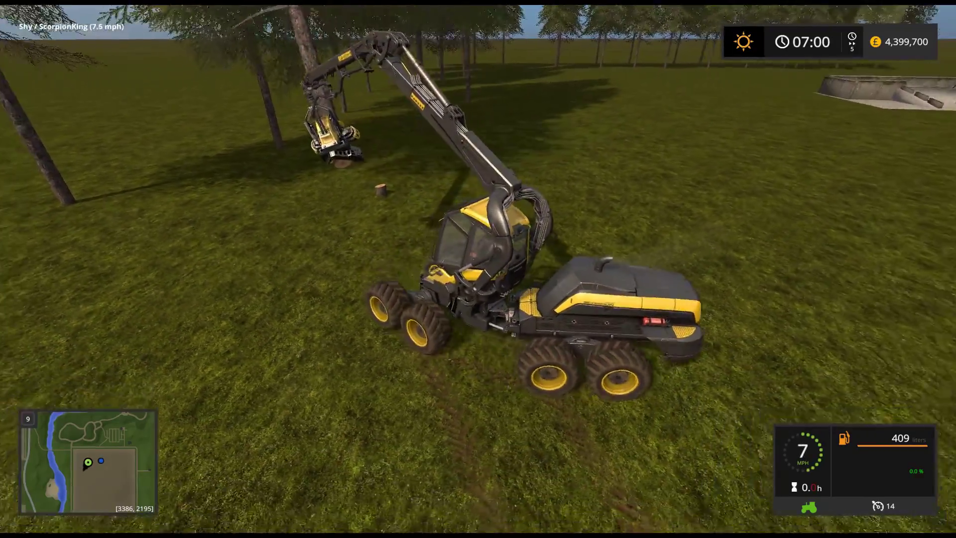
pyautogui.press('w')
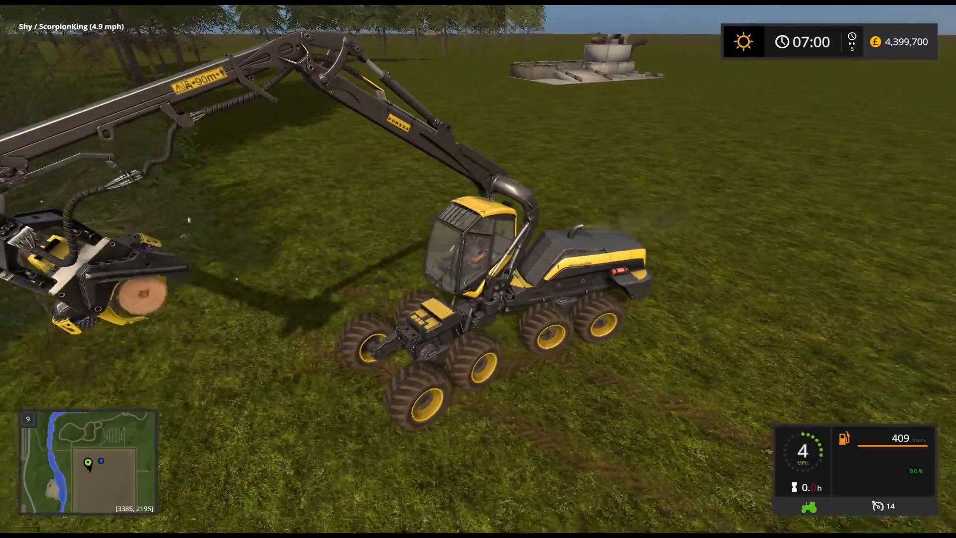
pyautogui.press('s')
pyautogui.press('d')
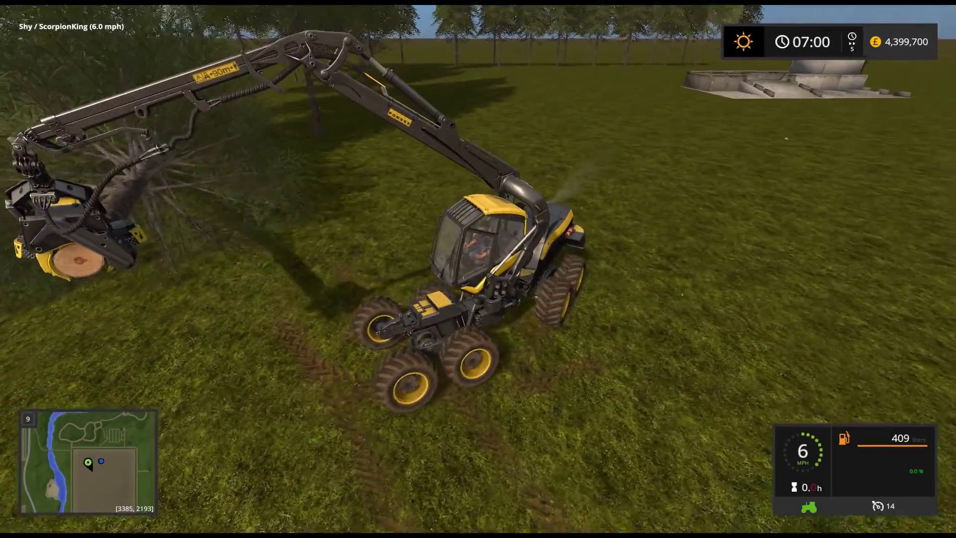
pyautogui.press('s')
pyautogui.press('a')
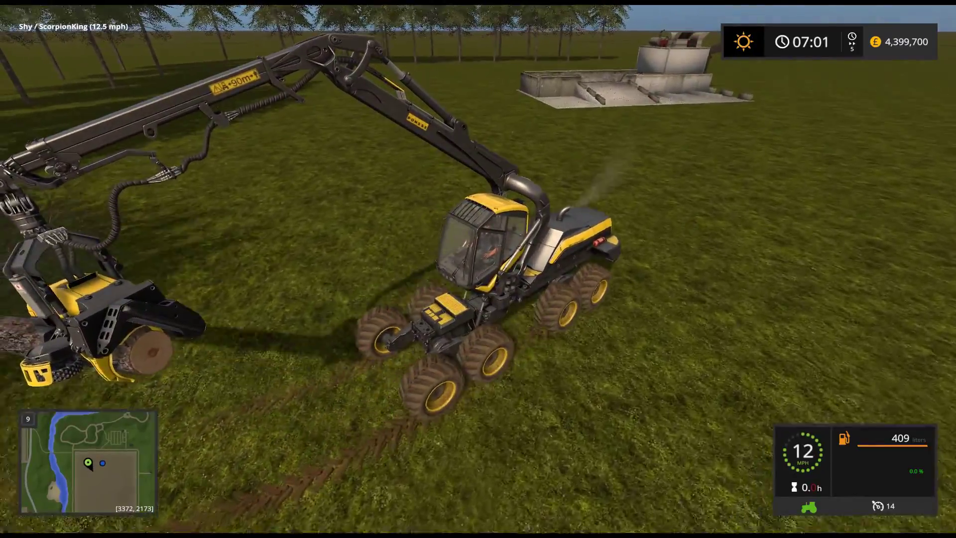
pyautogui.press('s')
pyautogui.press('d')
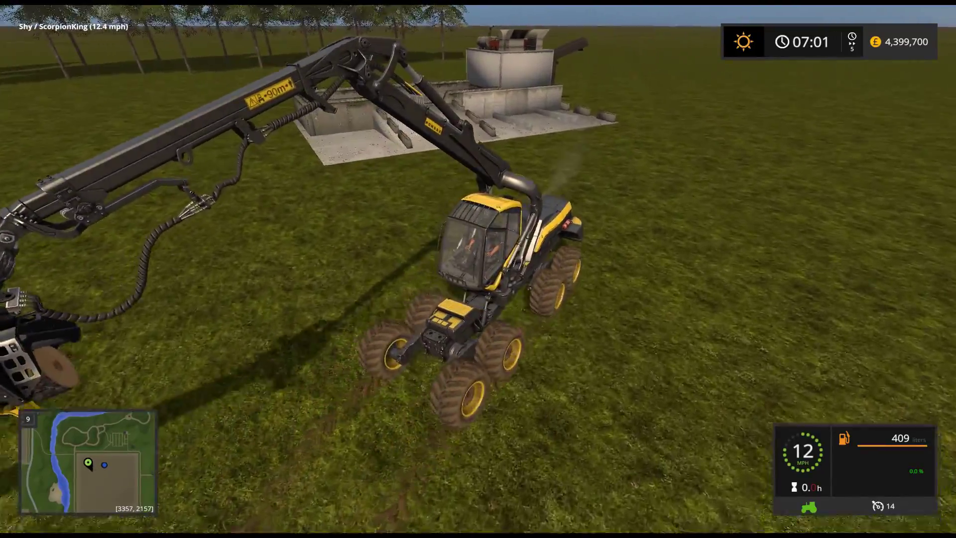
pyautogui.press('s')
pyautogui.press('a')
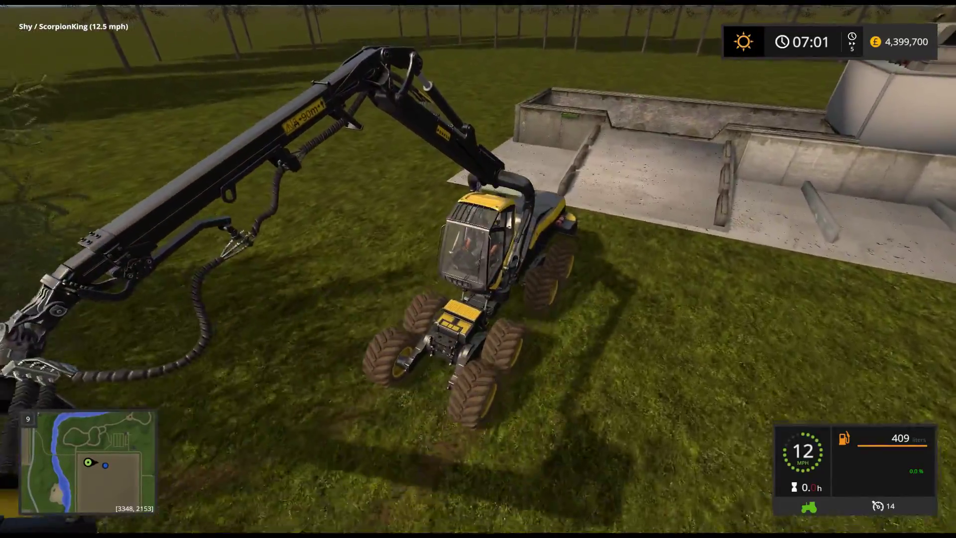
pyautogui.press('s')
pyautogui.press('a')
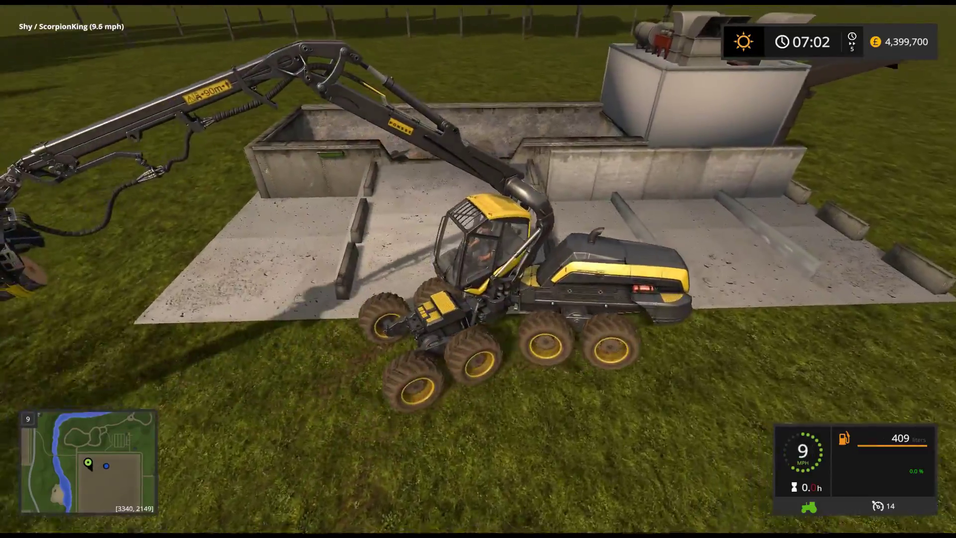
# Manoeuvre the harvester at the ramp, feed the felled tree into the Holzhacker and back off.
pyautogui.press('w')
pyautogui.press('w')
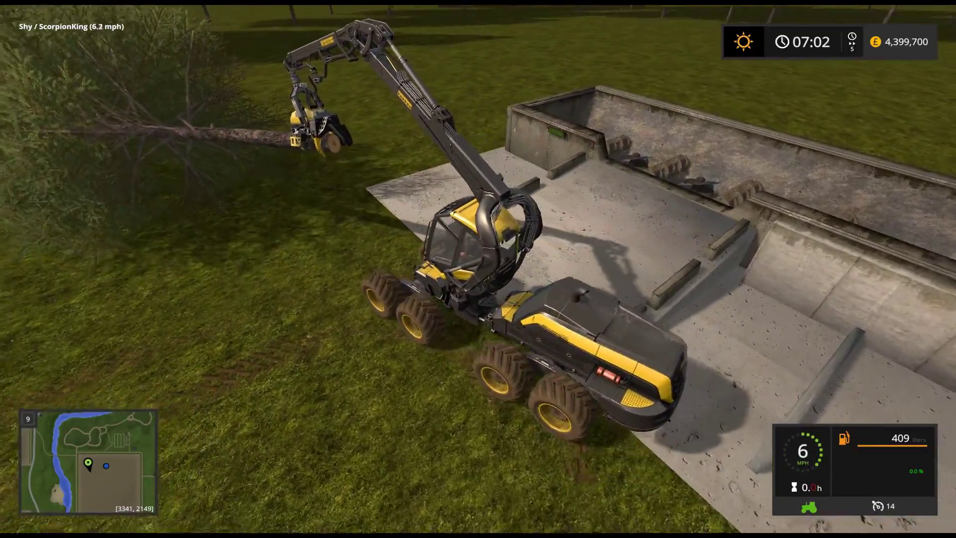
pyautogui.press('d')
pyautogui.press('s')
pyautogui.press('a')
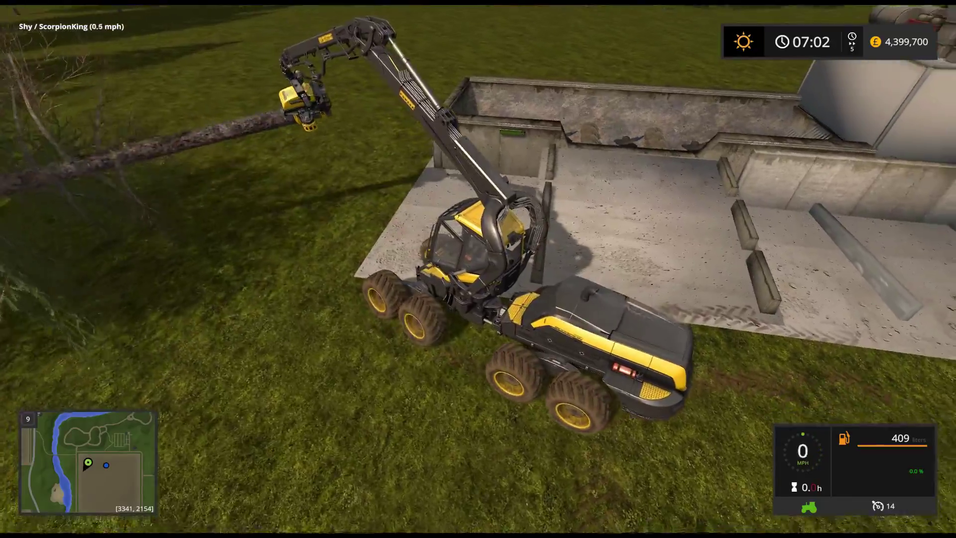
pyautogui.press('s')
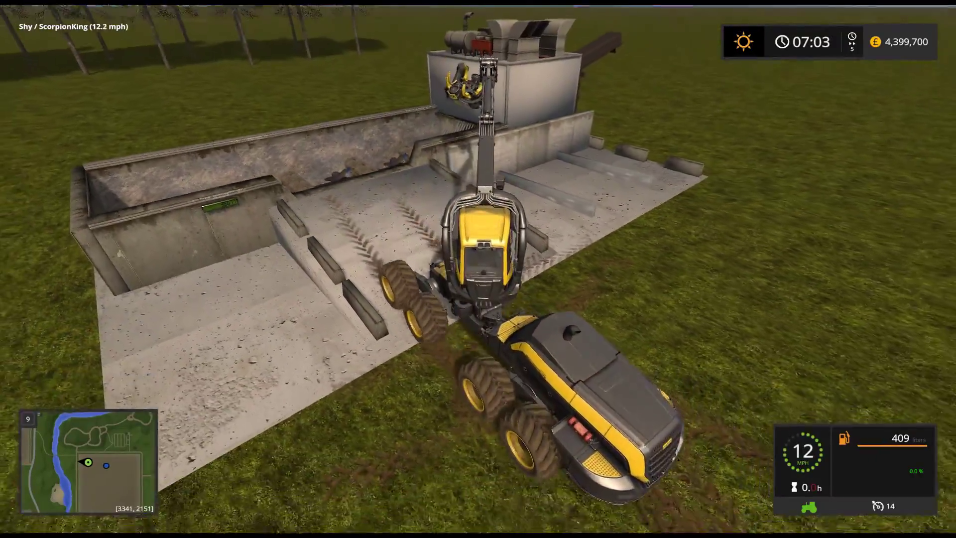
# Get out of the harvester and read the green counter on the Holzhacker's front wall.
pyautogui.press('e')
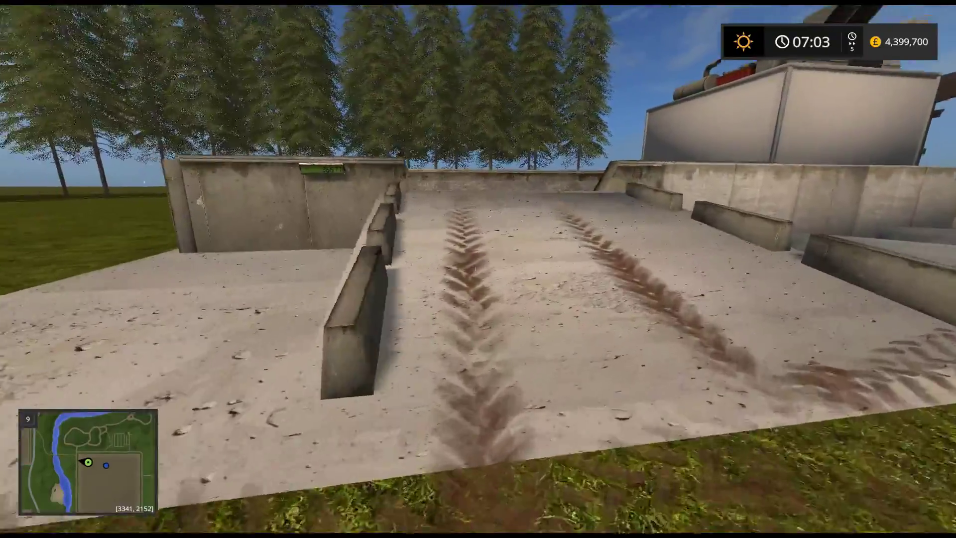
pyautogui.press('w')
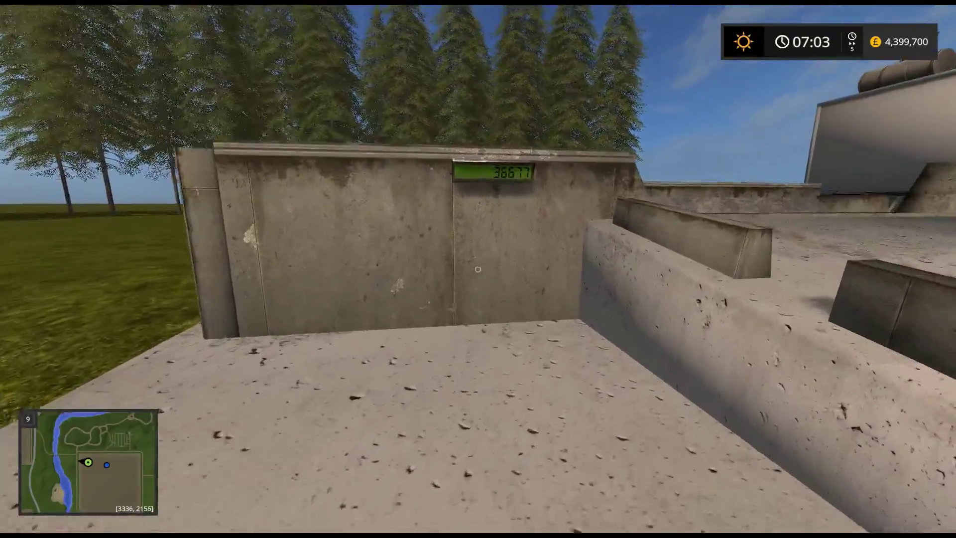
pyautogui.press('w')
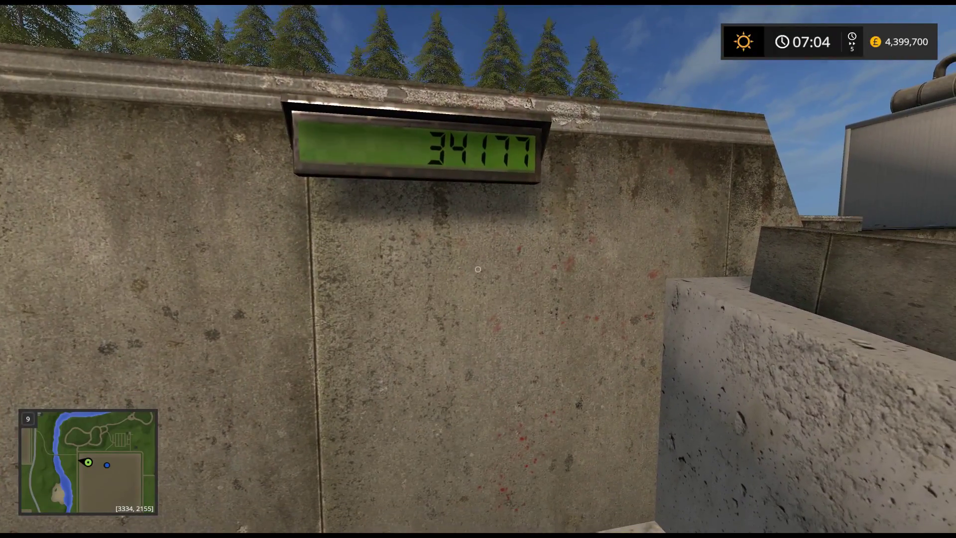
# Walk up the Holzhacker's ramp to inspect the rollers in its wood trough, and head down the other side.
pyautogui.press('s')
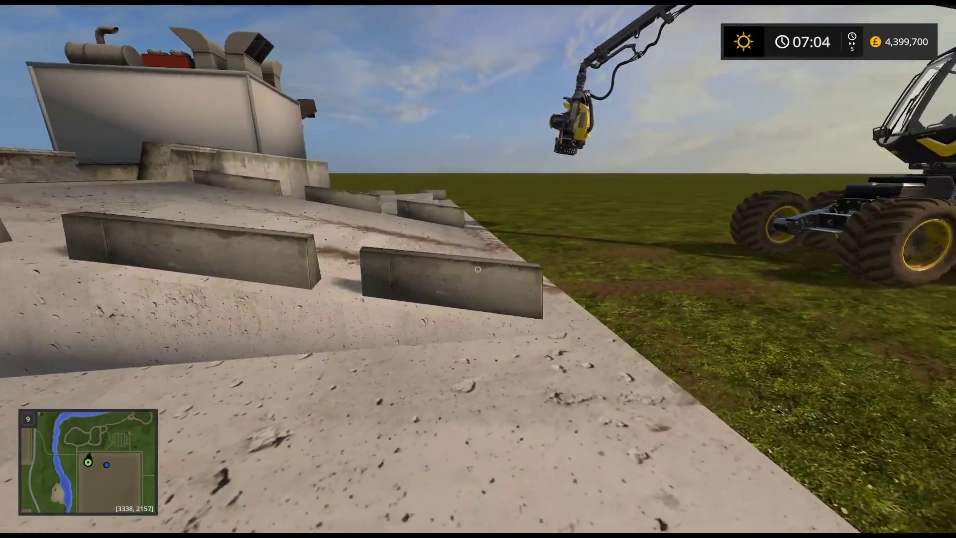
pyautogui.press('w')
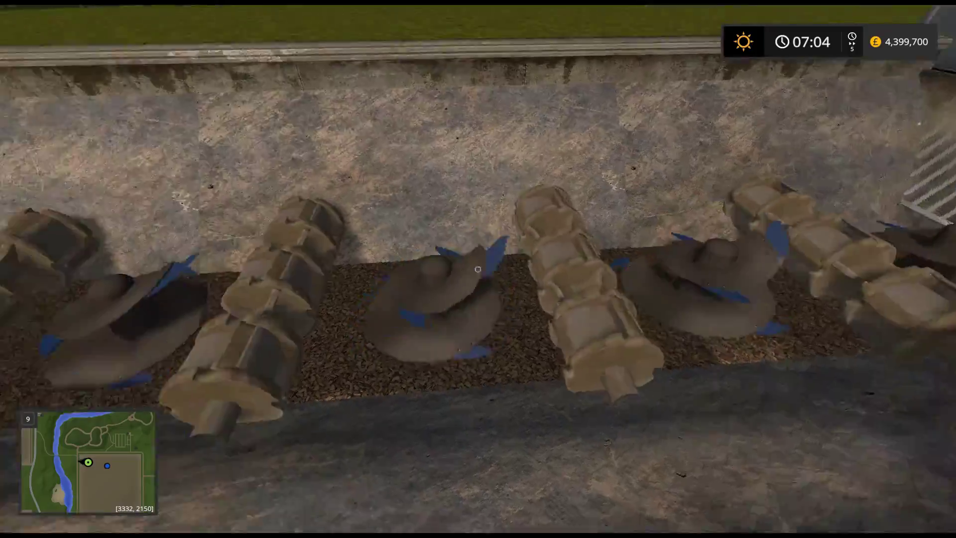
pyautogui.press('w')
pyautogui.press('w')
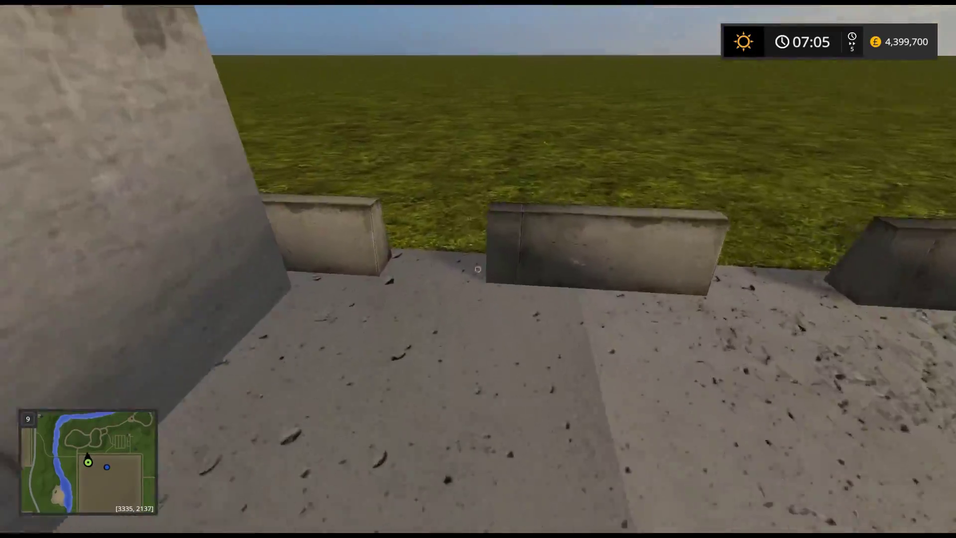
# Walk to the Holzhacker TD3 display and read the raw material and product levels.
pyautogui.press('w')
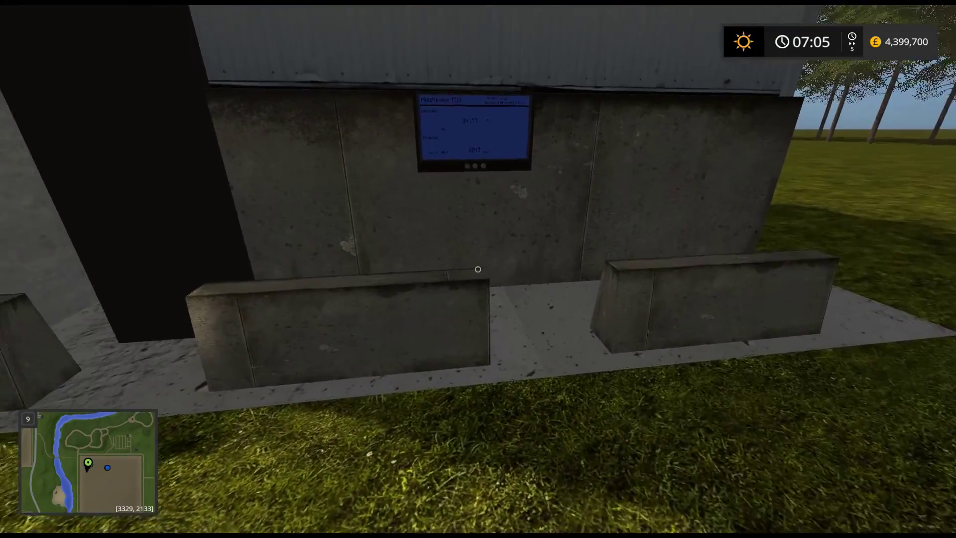
pyautogui.press('w')
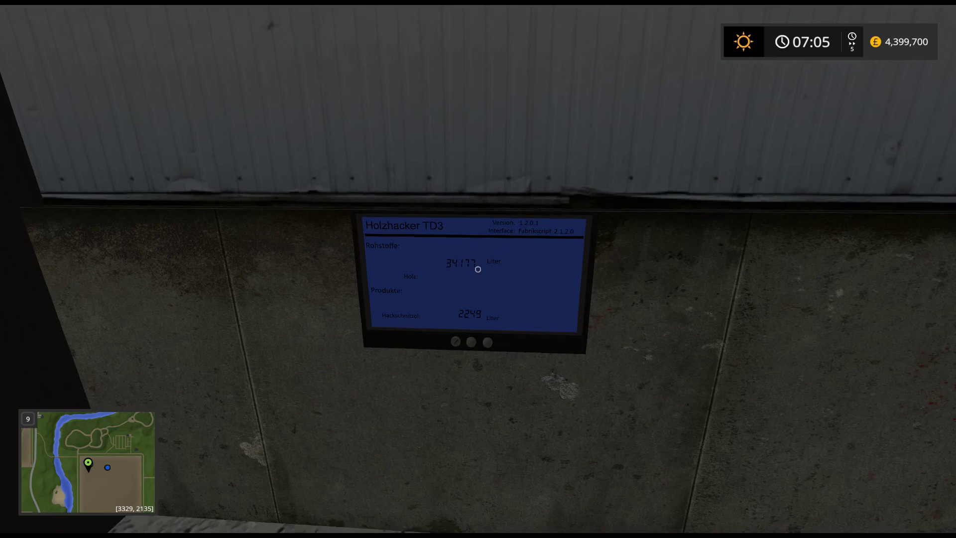
pyautogui.press('w')
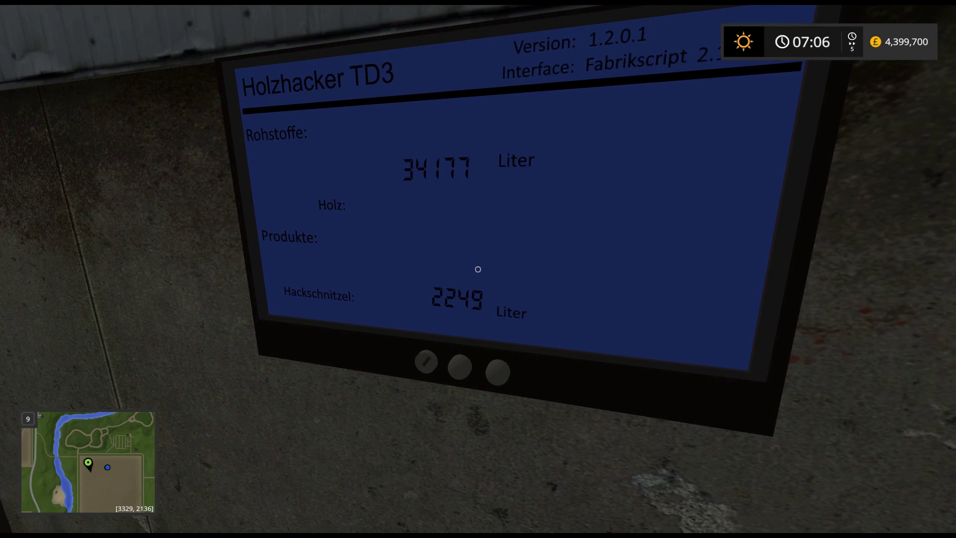
pyautogui.press('s')
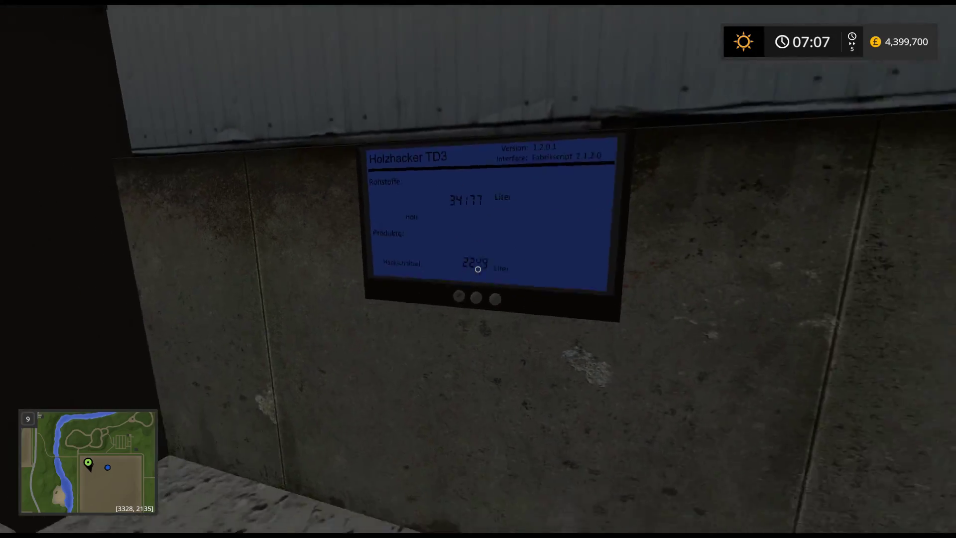
pyautogui.press('w')
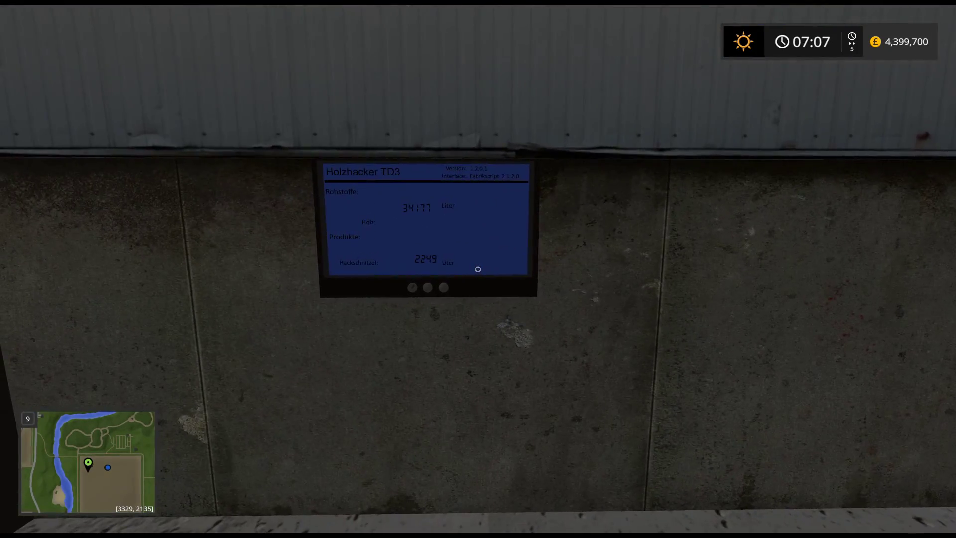
# Show the controls help at the Holzhacker display and speed up the game time to 120.
pyautogui.press('F1')
pyautogui.press('w')
pyautogui.press('s')
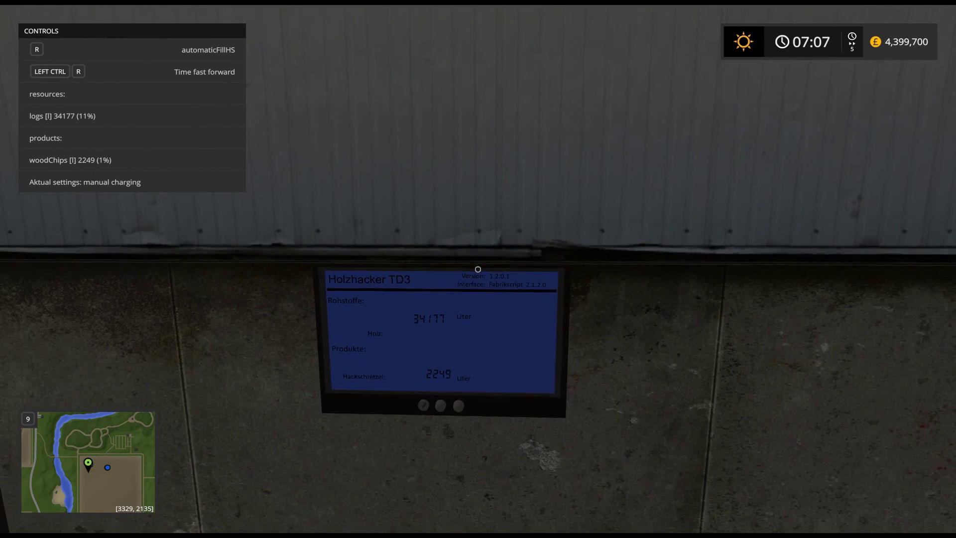
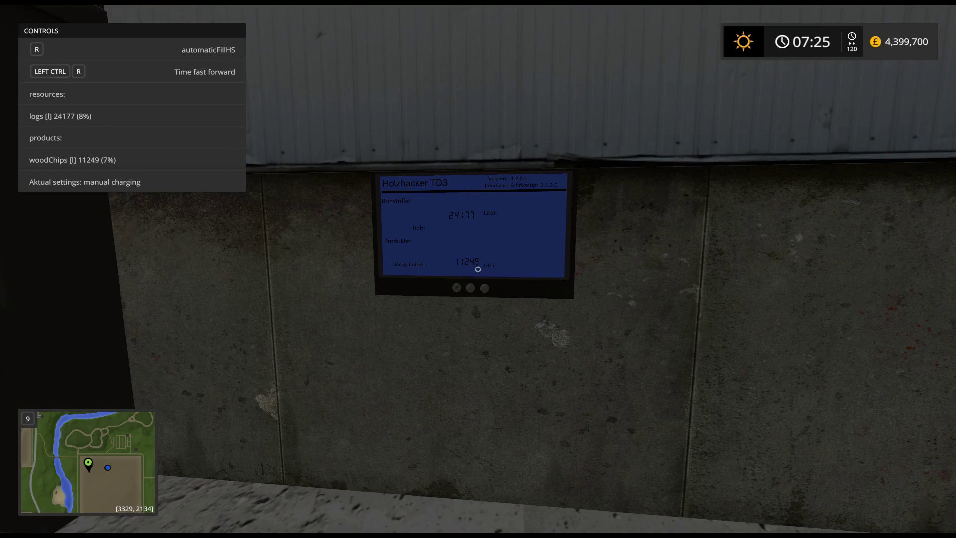
# Switch to the Deutz-Fahr Series 9 tractor and hitch the Trans-Space 8000 trailer to it.
pyautogui.press('w')
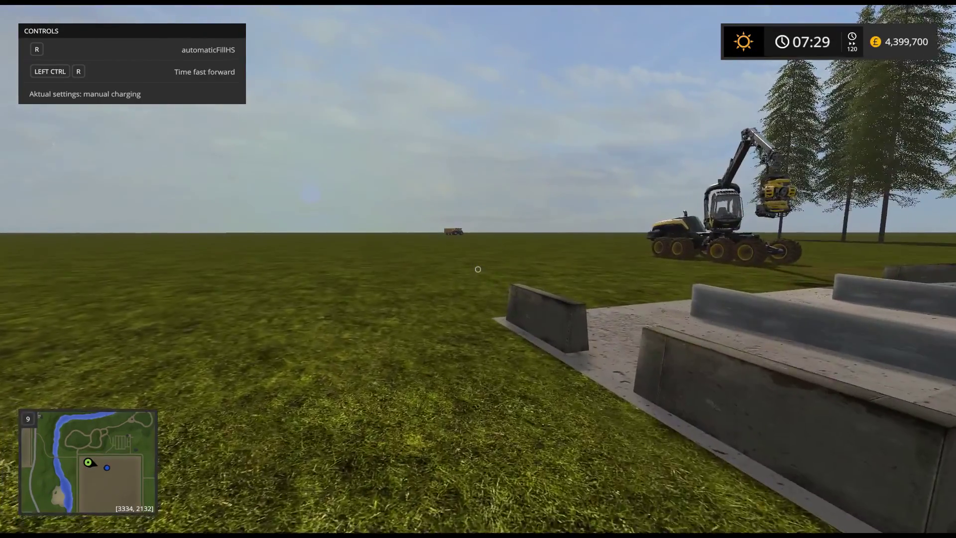
pyautogui.press('Tab')
pyautogui.press('Tab')
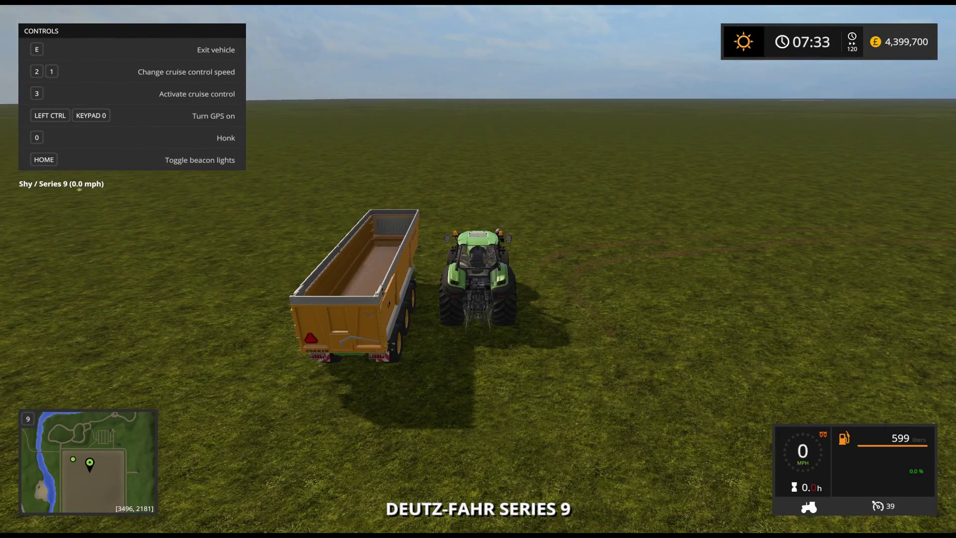
pyautogui.press('w')
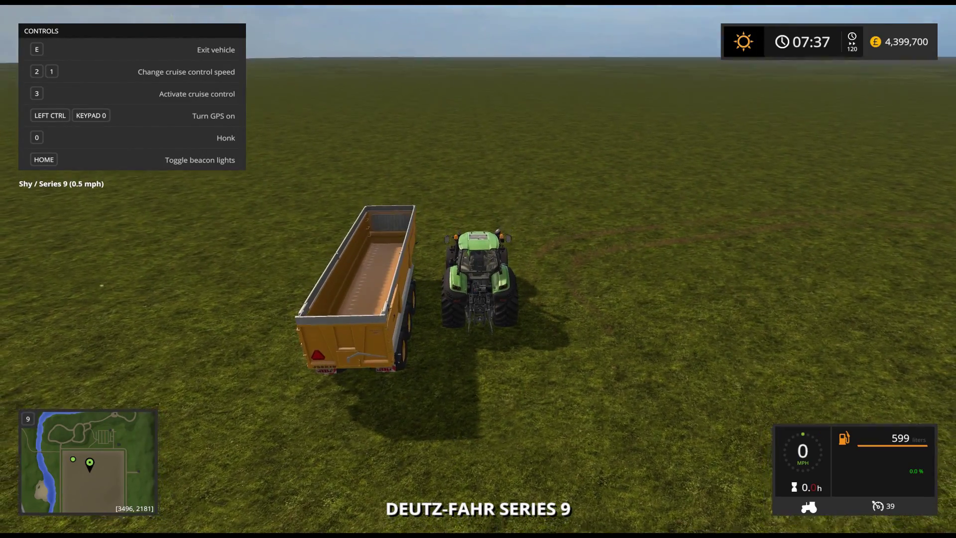
pyautogui.press('w')
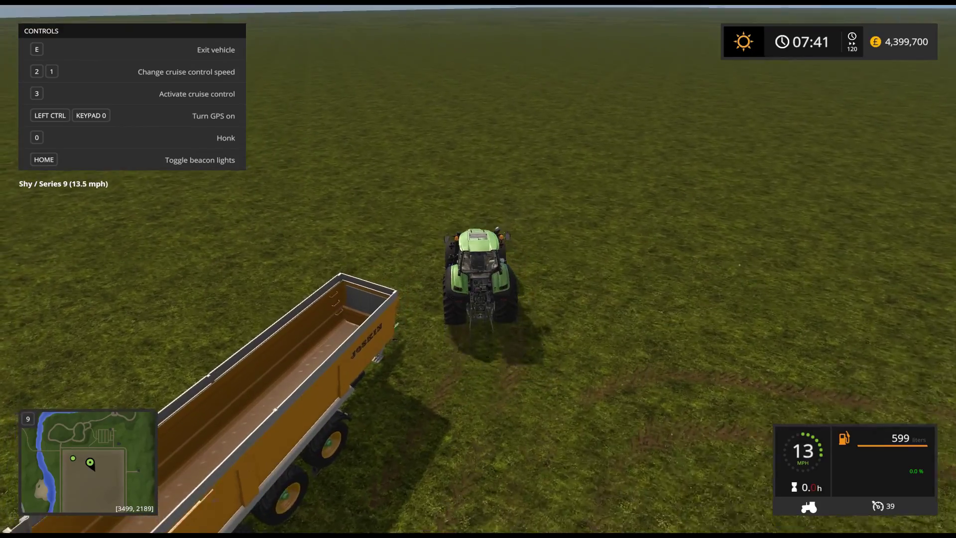
pyautogui.press('w')
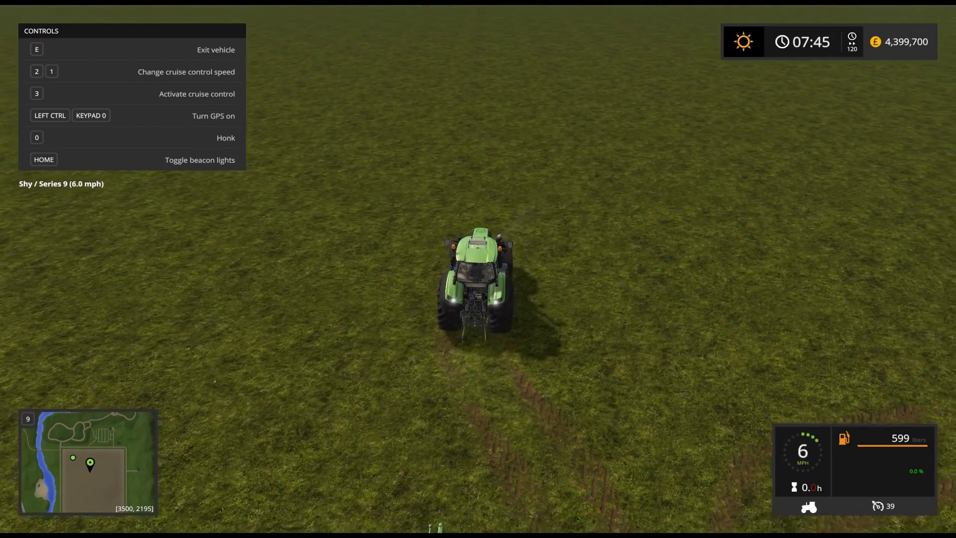
pyautogui.press('q')
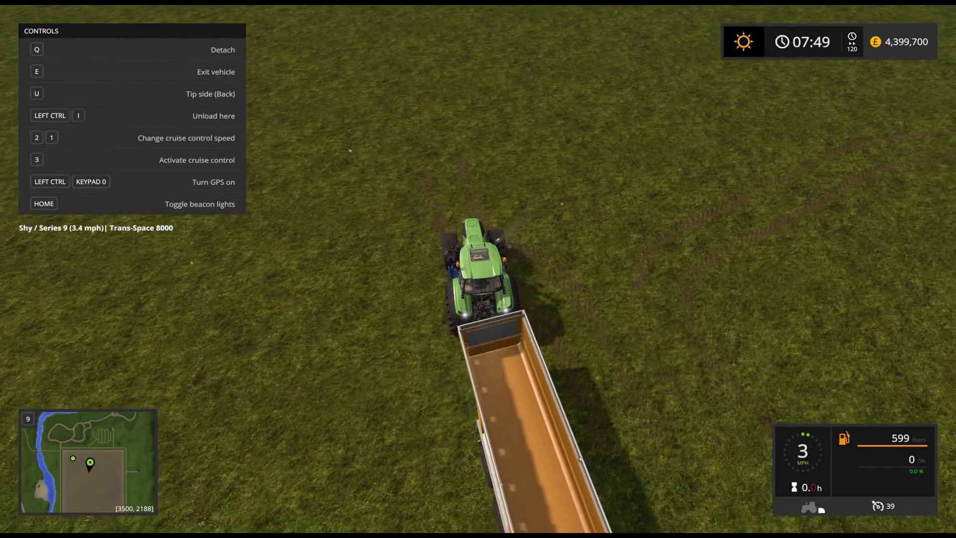
# Hide the controls help and haul the empty trailer across the field to the Holzhacker.
pyautogui.press('w')
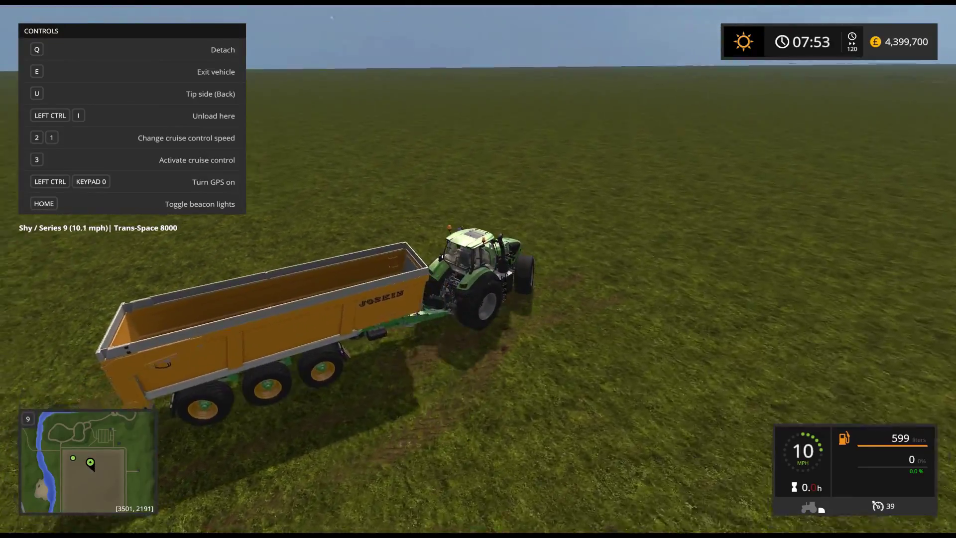
pyautogui.press('F1')
pyautogui.press('w')
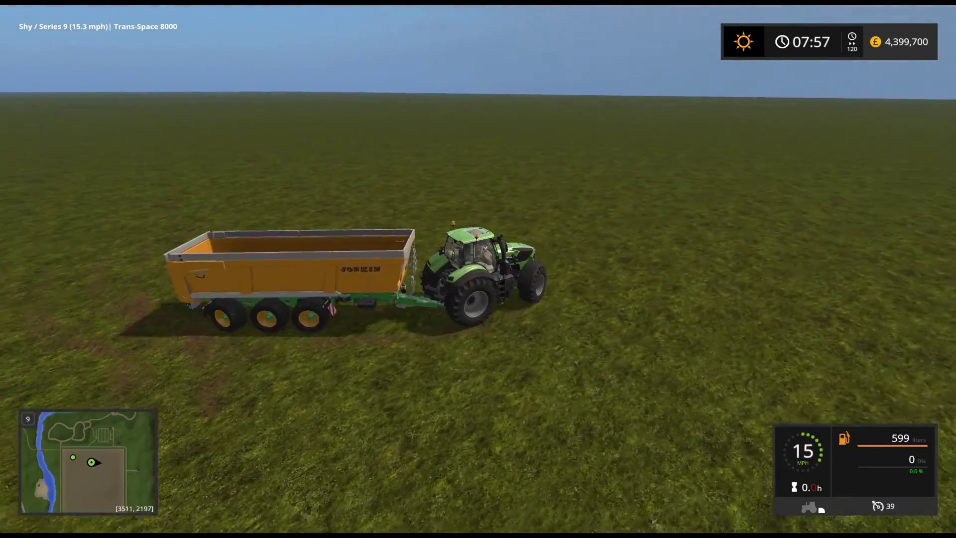
pyautogui.press('w')
pyautogui.press('a')
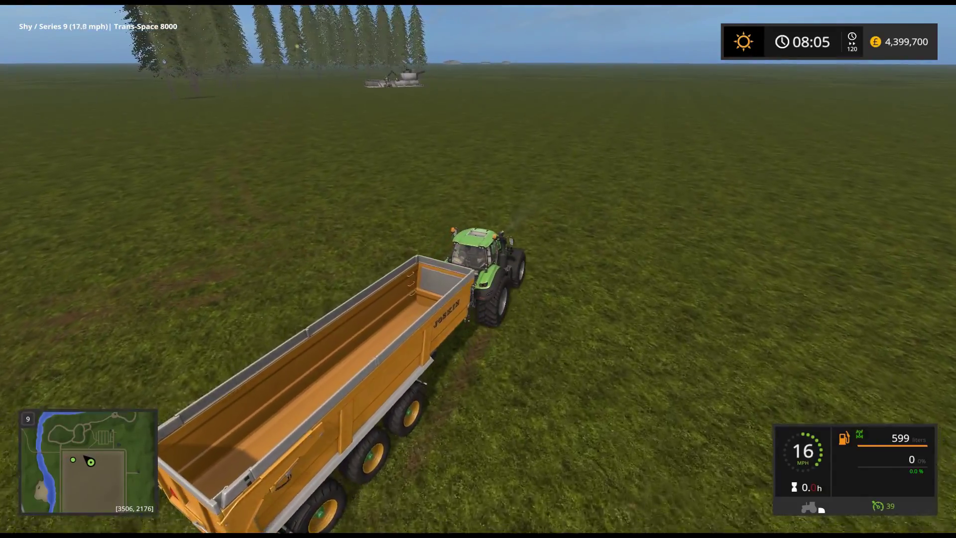
pyautogui.press('w')
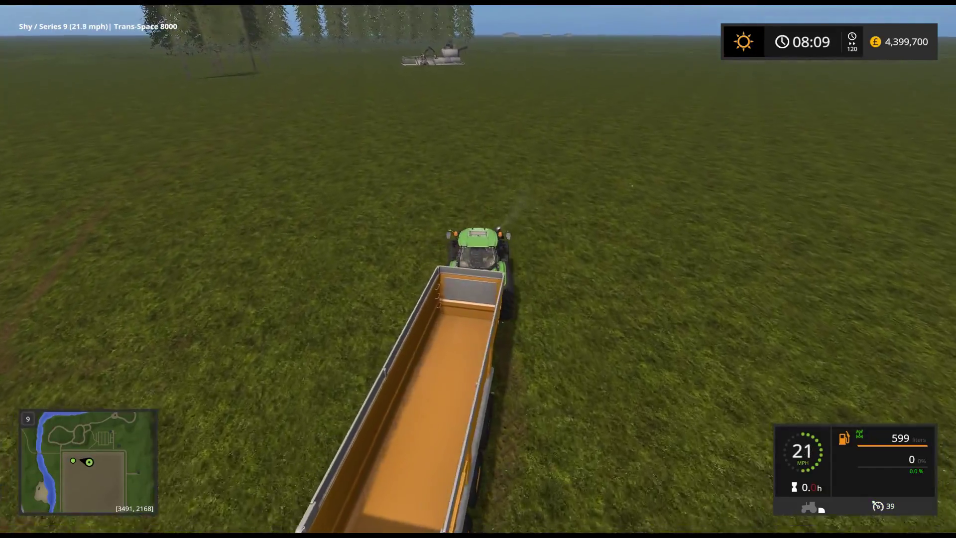
pyautogui.press('w')
pyautogui.press('w')
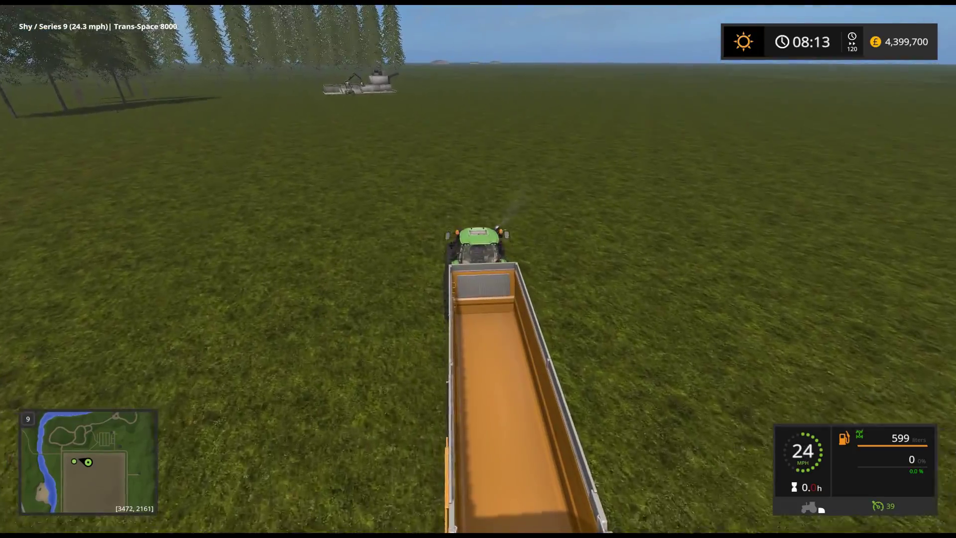
pyautogui.press('w')
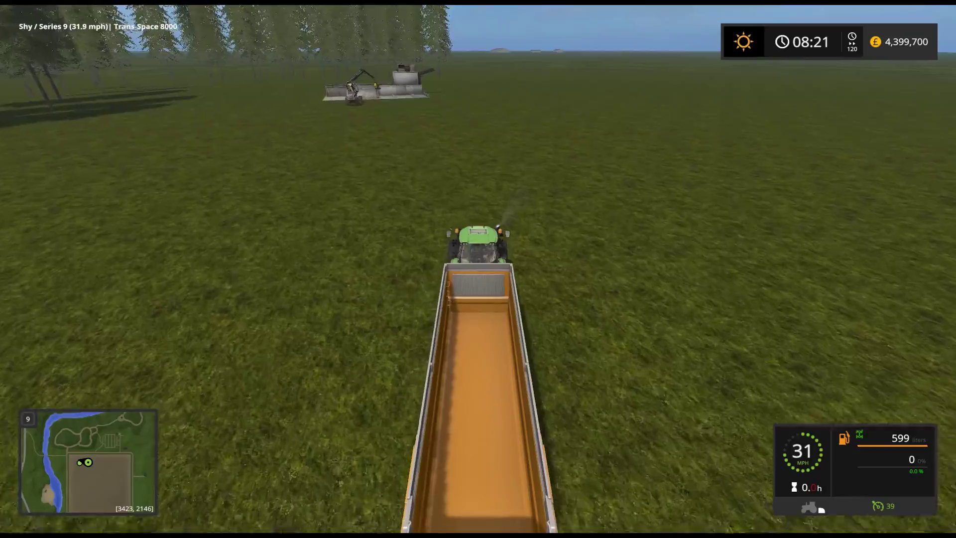
pyautogui.press('w')
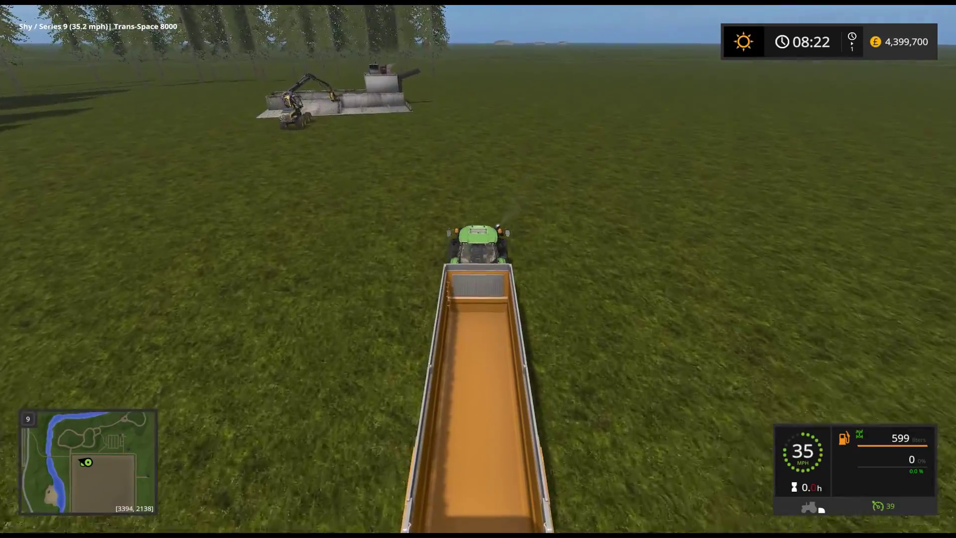
pyautogui.press('w')
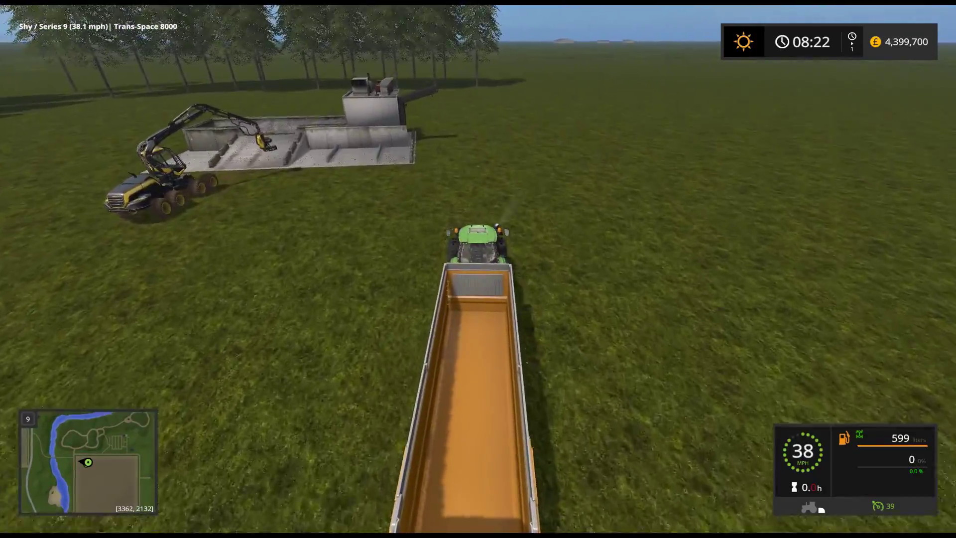
# Stop the trailer under the Holzhacker's discharge spout, load some wood chips, and pull forward clear of the spout.
pyautogui.press('s')
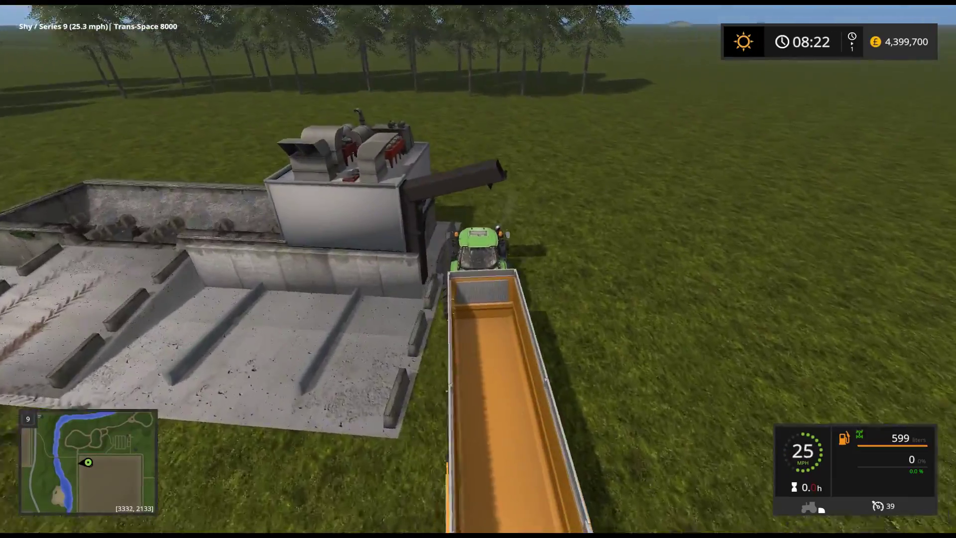
pyautogui.press('s')
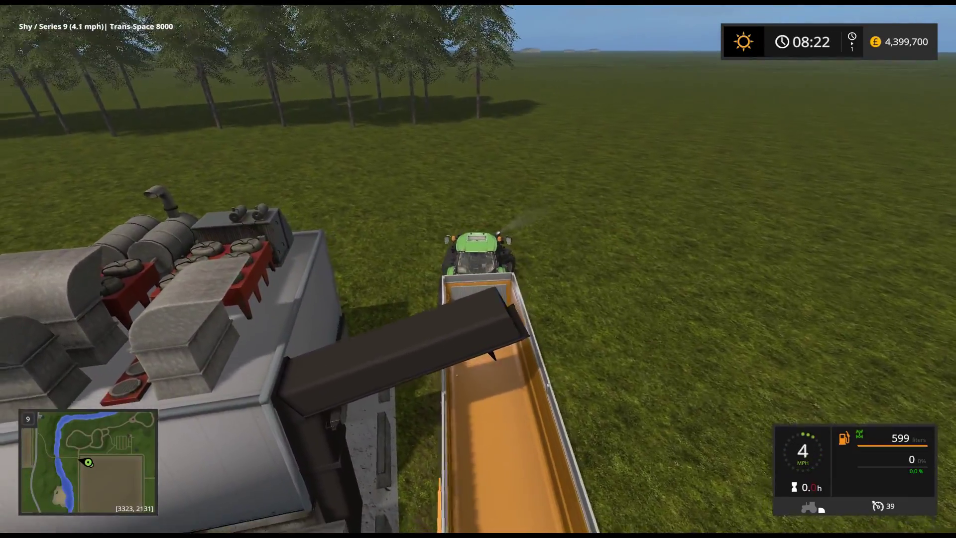
pyautogui.press('w')
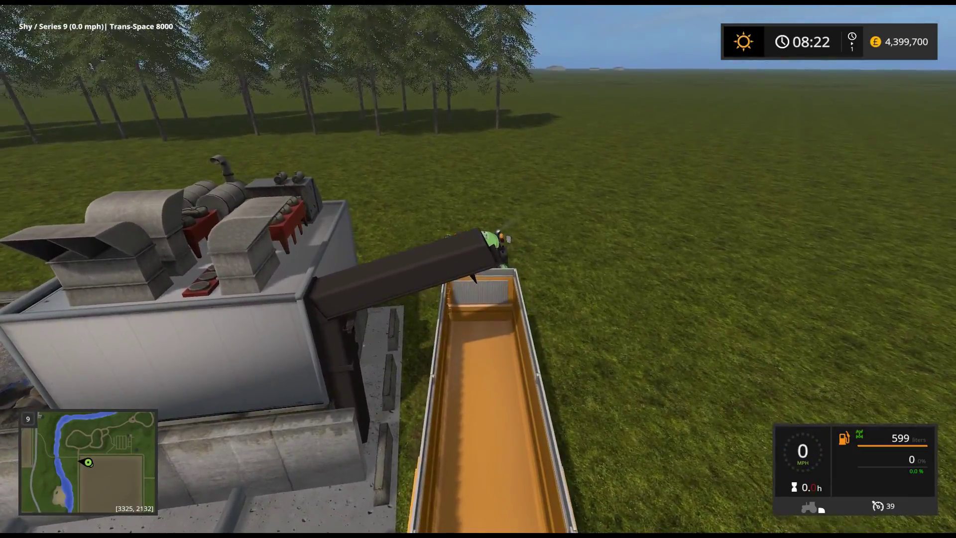
pyautogui.scroll(4, 478, 269)
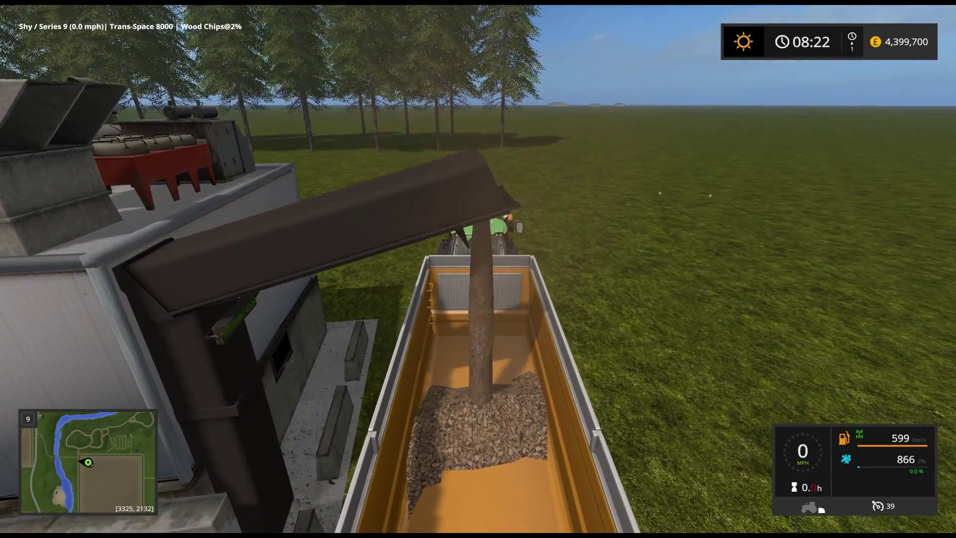
pyautogui.press('w')
pyautogui.press('w')
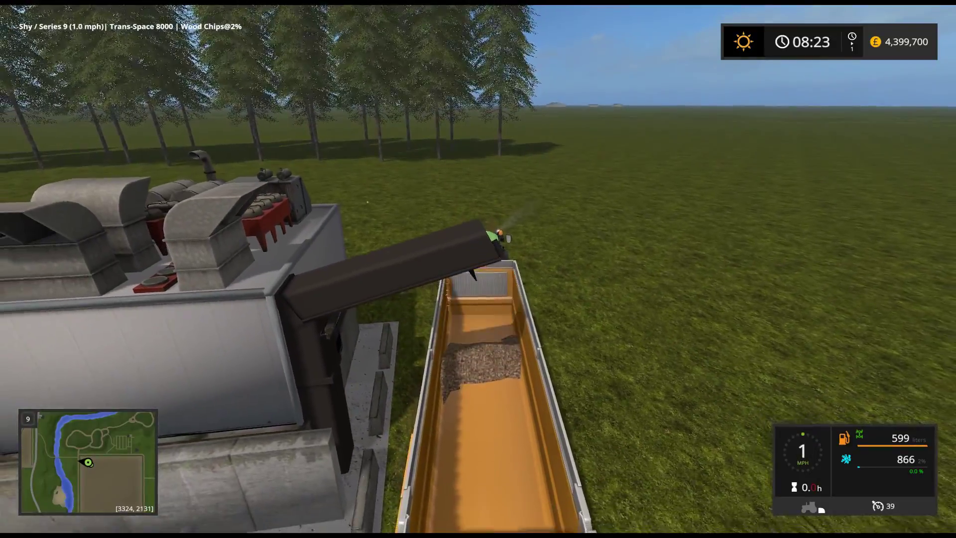
pyautogui.press('w')
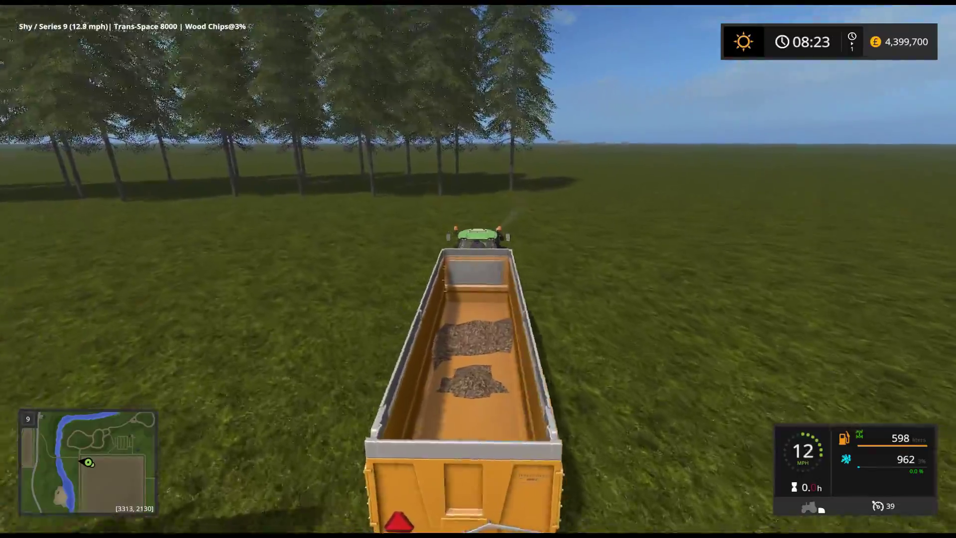
# Get out of the tractor, walk back to the Holzhacker's discharge side, and set charging to automatic.
pyautogui.press('e')
pyautogui.press('w')
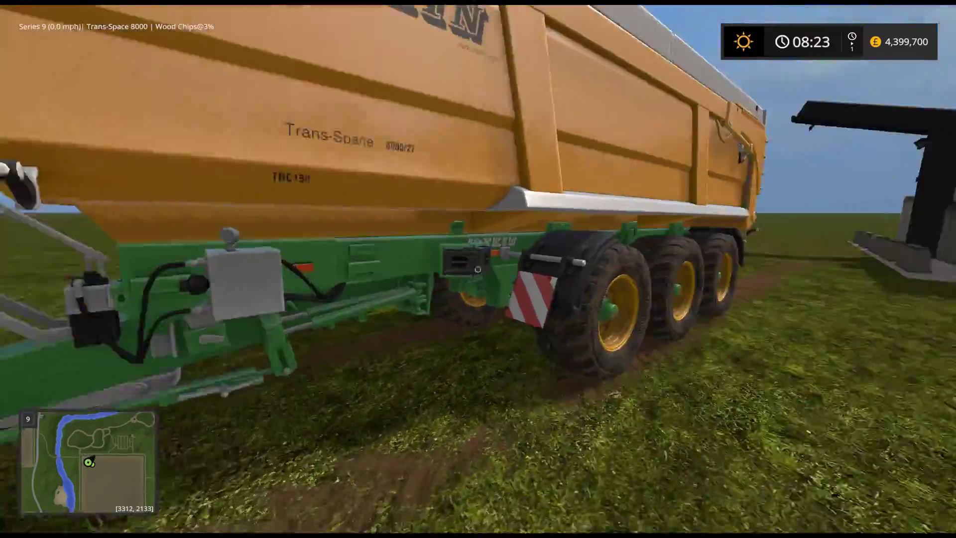
pyautogui.press('w')
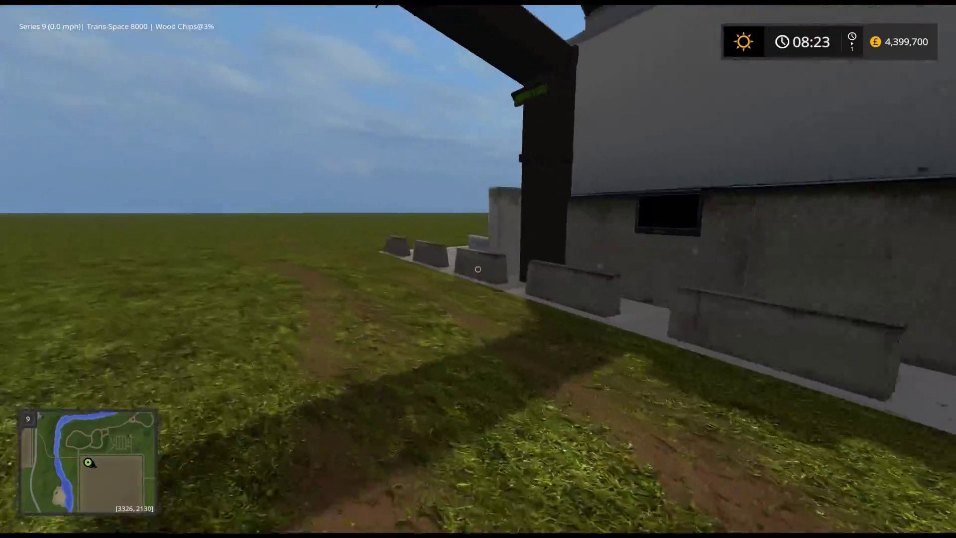
pyautogui.press('s')
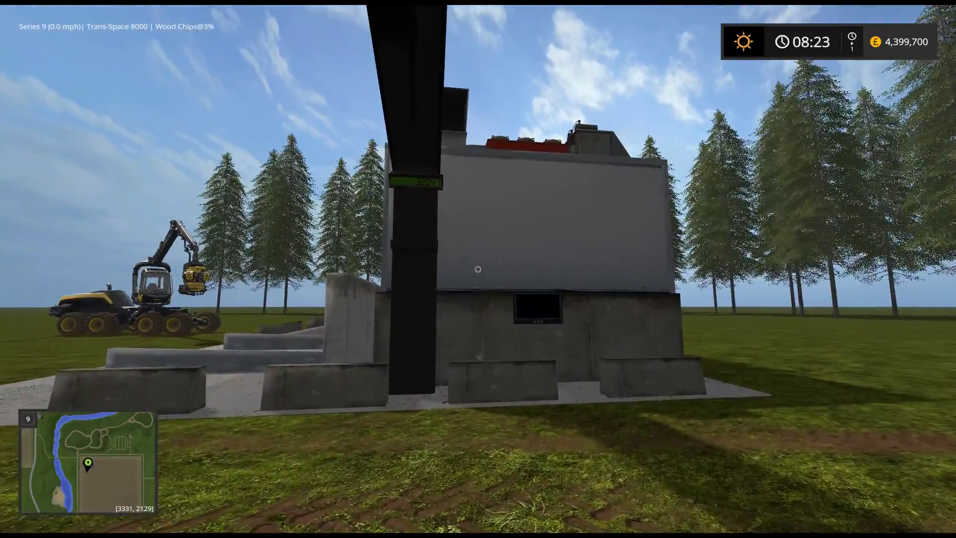
pyautogui.press('w')
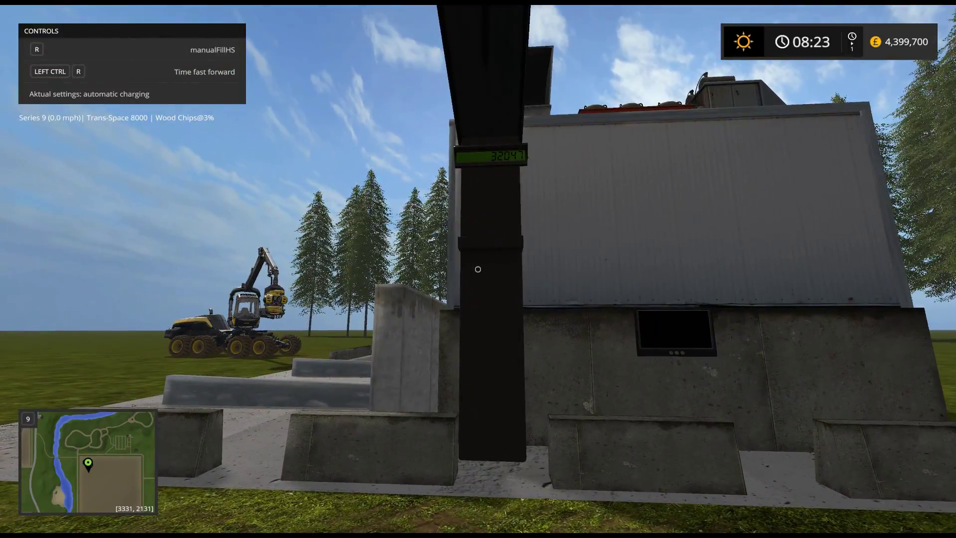
# Return to the tractor, circle round, and park the trailer under the discharge spout from the opposite direction for automatic wood chip loading.
pyautogui.press('s')
pyautogui.press('w')
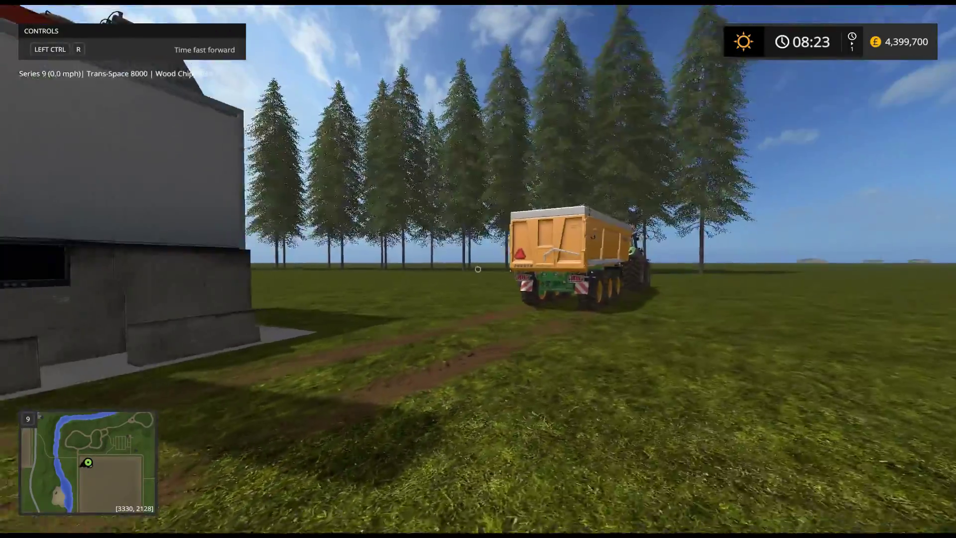
pyautogui.press('w')
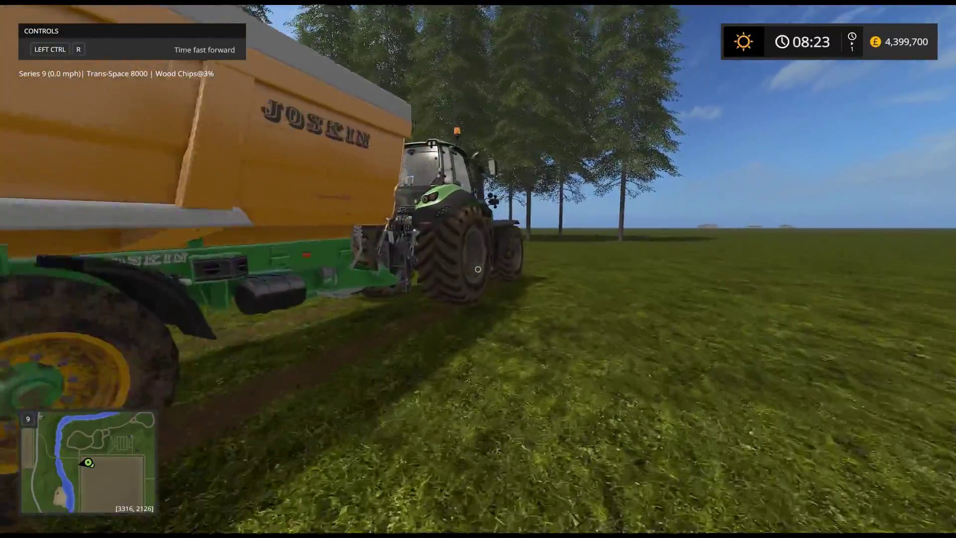
pyautogui.press('e')
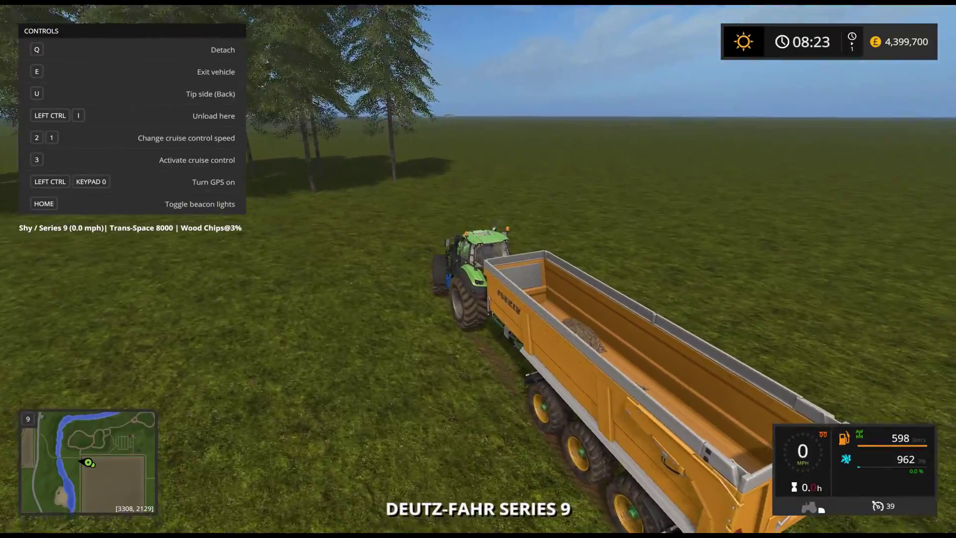
pyautogui.press('w')
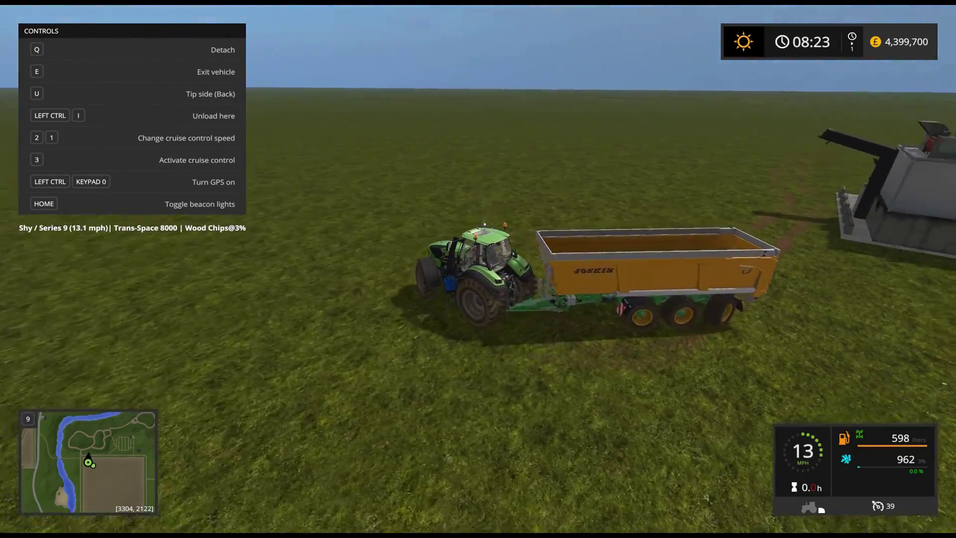
pyautogui.press('d')
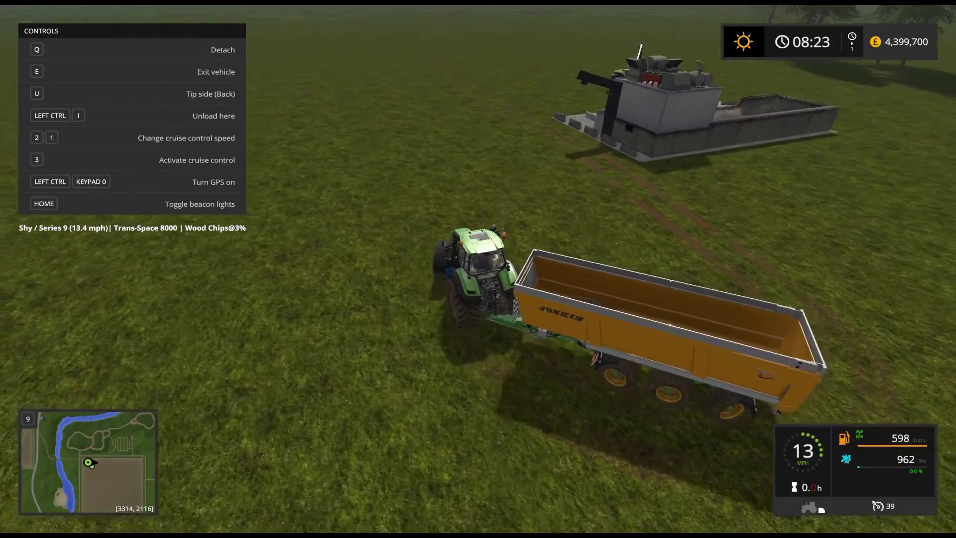
pyautogui.press('d')
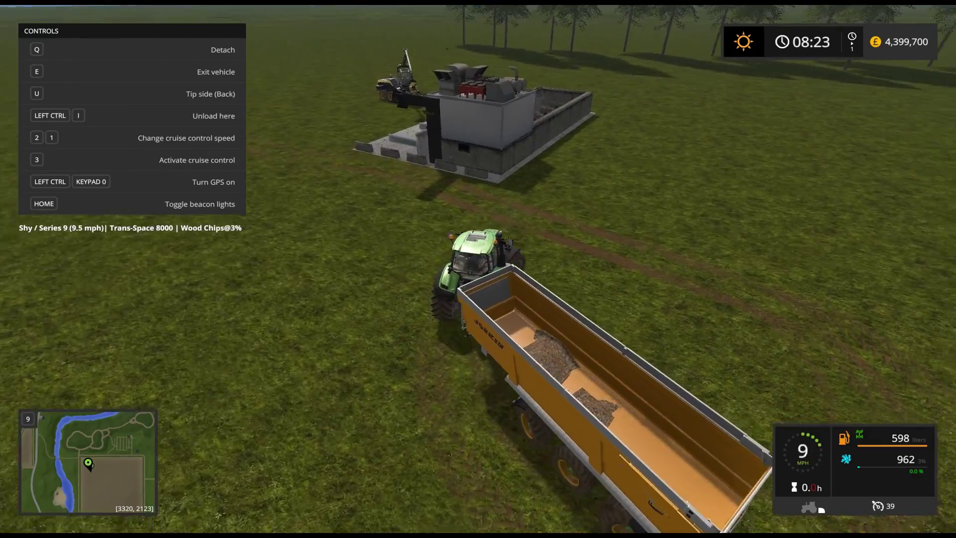
pyautogui.press('w')
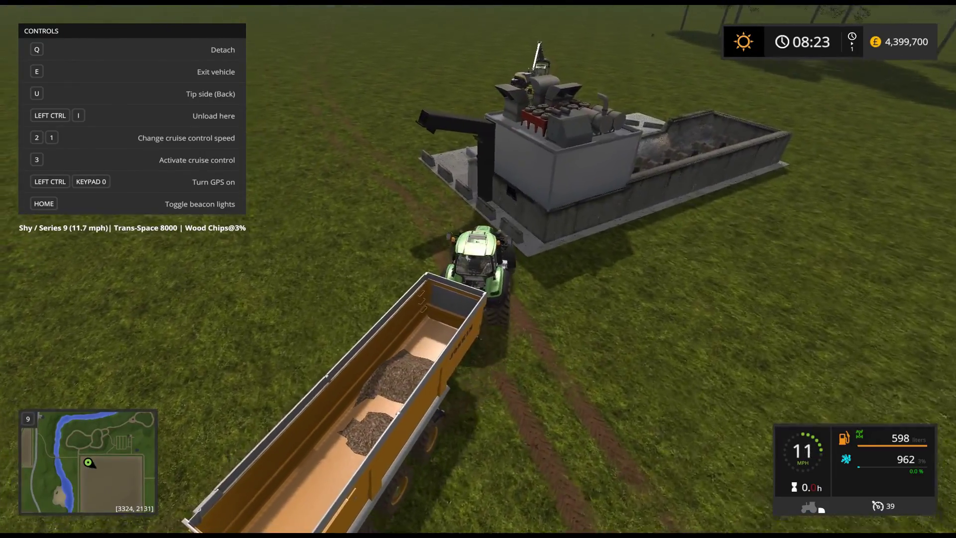
pyautogui.press('w')
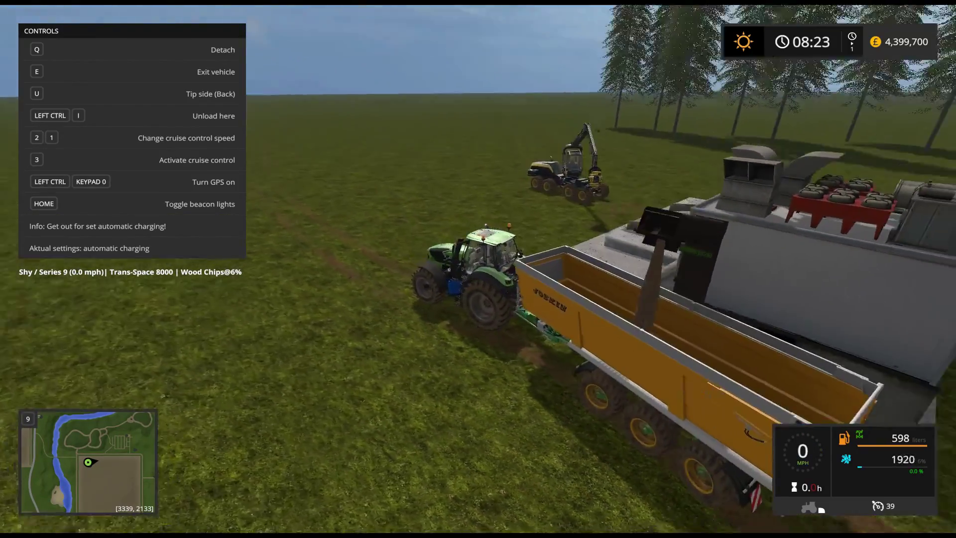
# Get out of the tractor and walk round onto the Holzhacker's ramp to watch the trailer being filled.
pyautogui.press('e')
pyautogui.press('w')
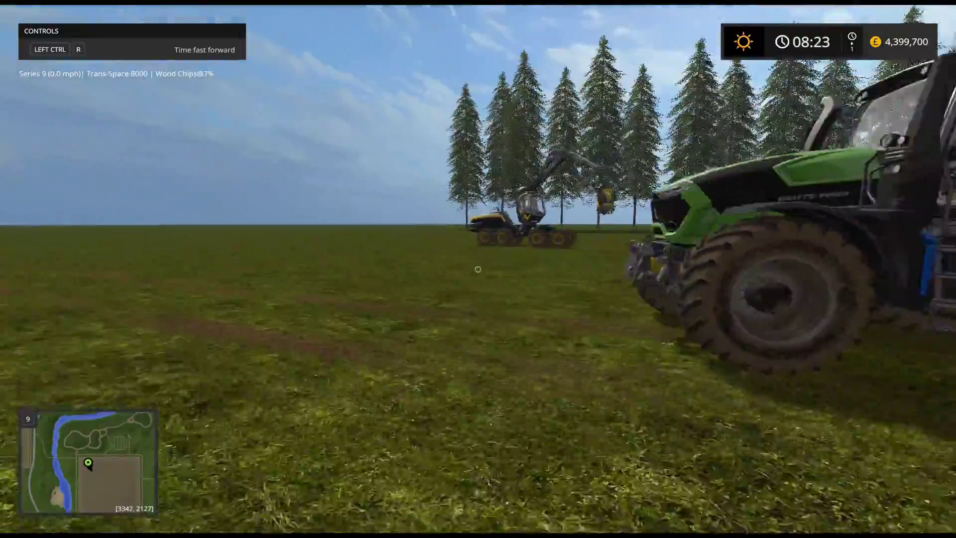
pyautogui.press('w')
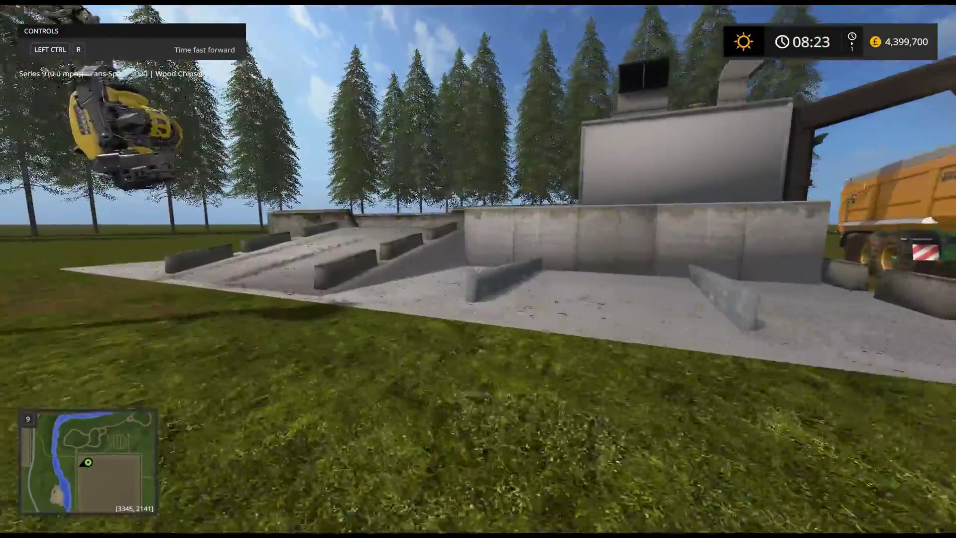
pyautogui.press('w')
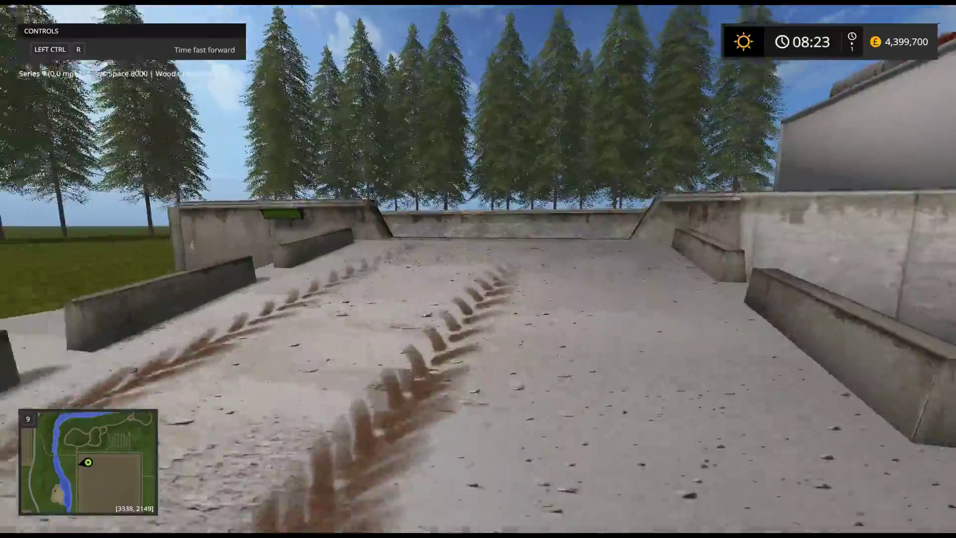
pyautogui.press('w')
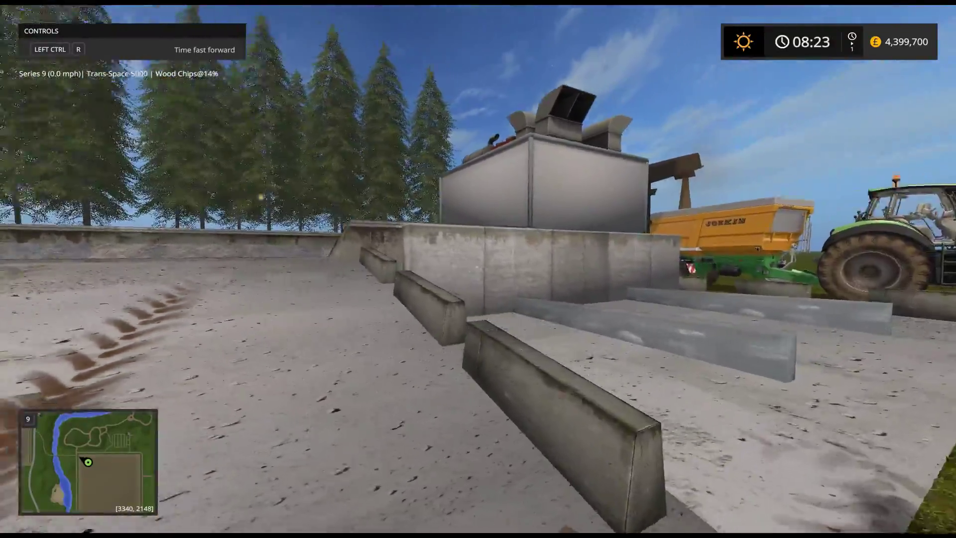
pyautogui.press('s')
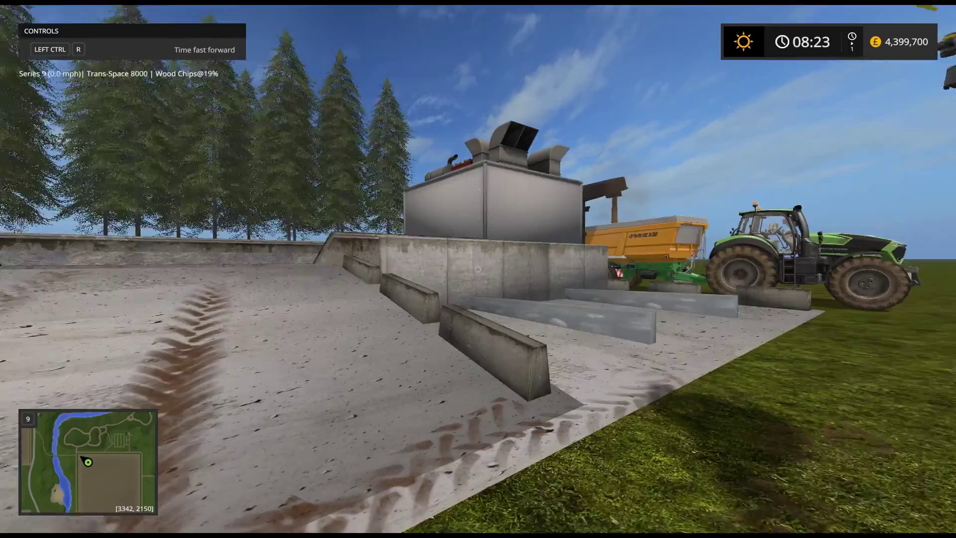
pyautogui.press('a')
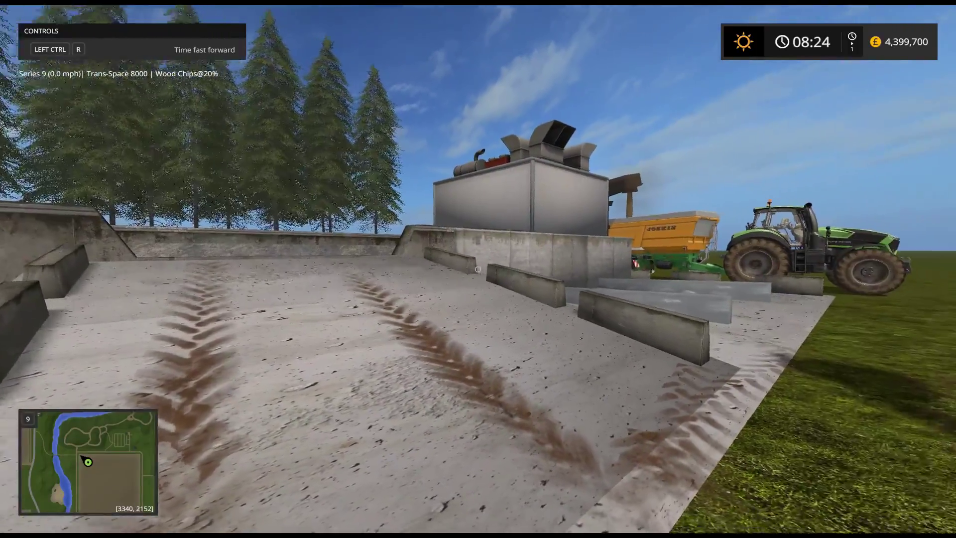